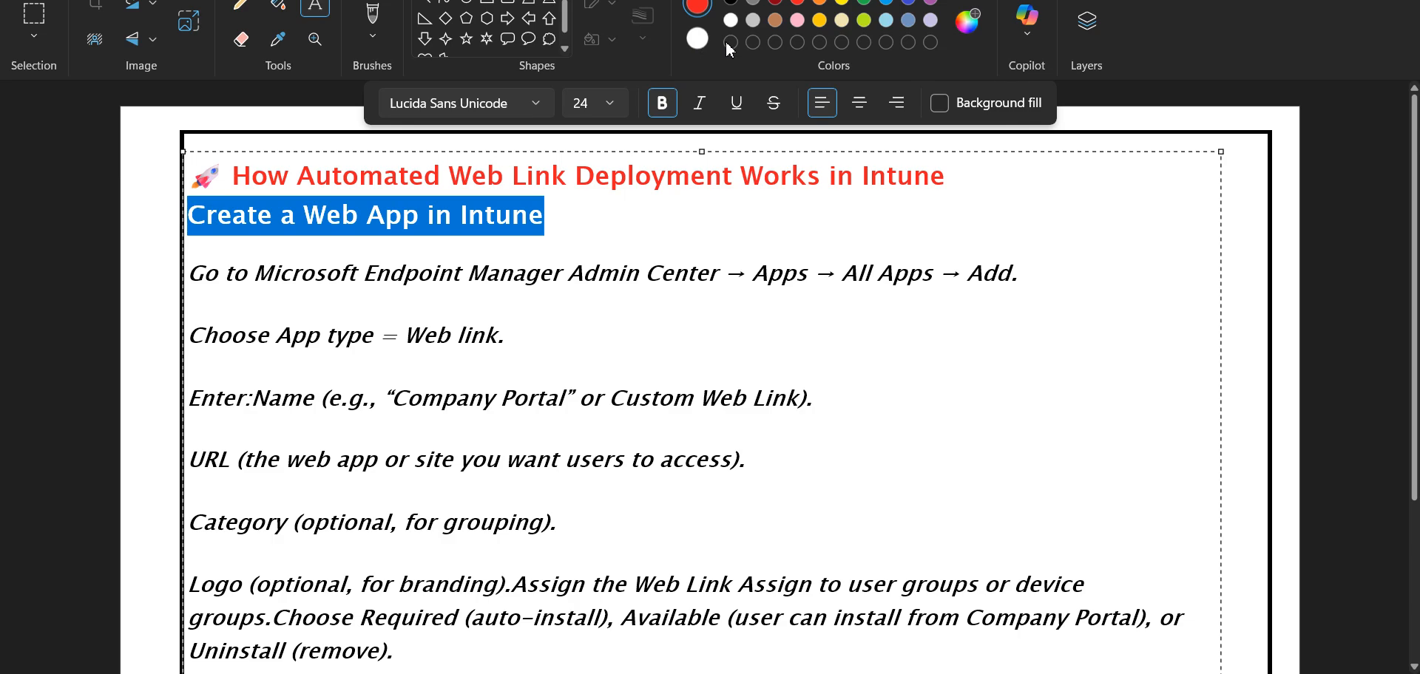
# - Turn the heading 'Create a Web App in Intune' black
pyautogui.click(567, 222)
pyautogui.moveTo(525, 221); pyautogui.dragTo(144, 198)
pyautogui.click(731, 2)
# - Insert a blank line between the red title and the heading
pyautogui.click(956, 170)
pyautogui.press('Return')
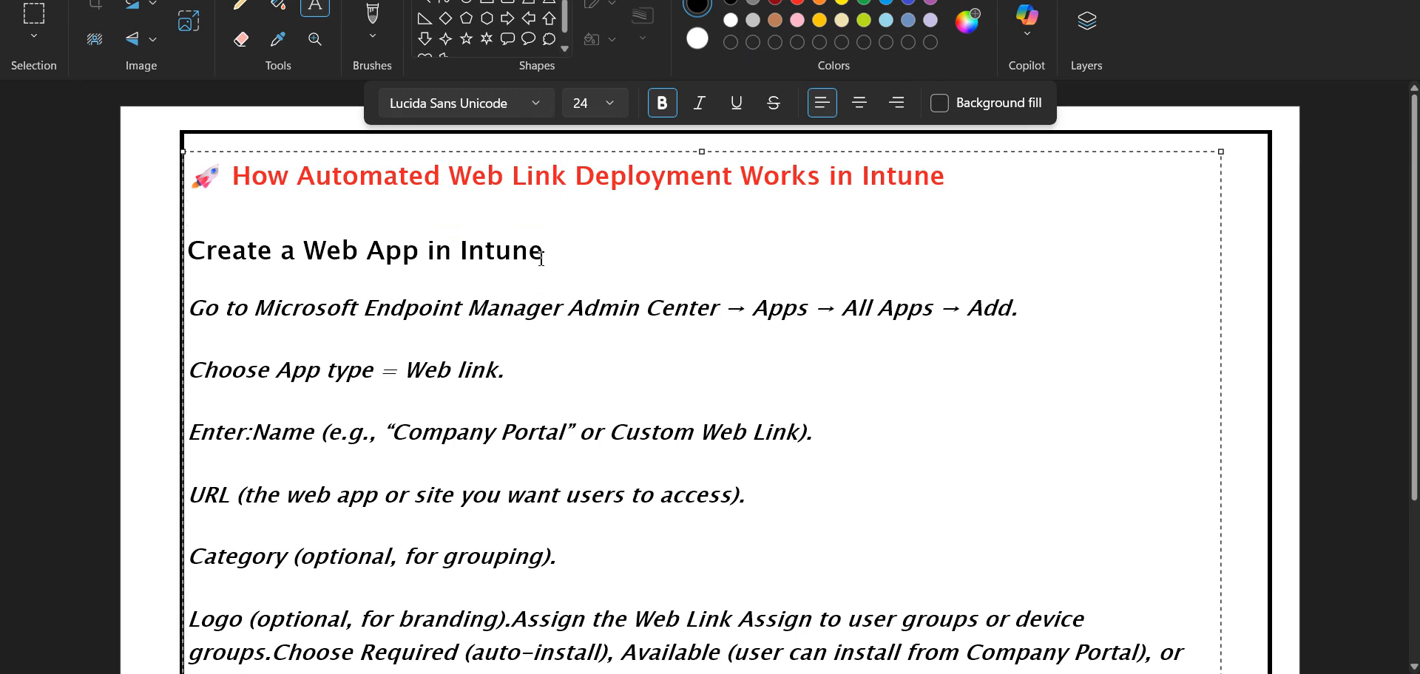
pyautogui.moveTo(548, 253); pyautogui.dragTo(449, 253)
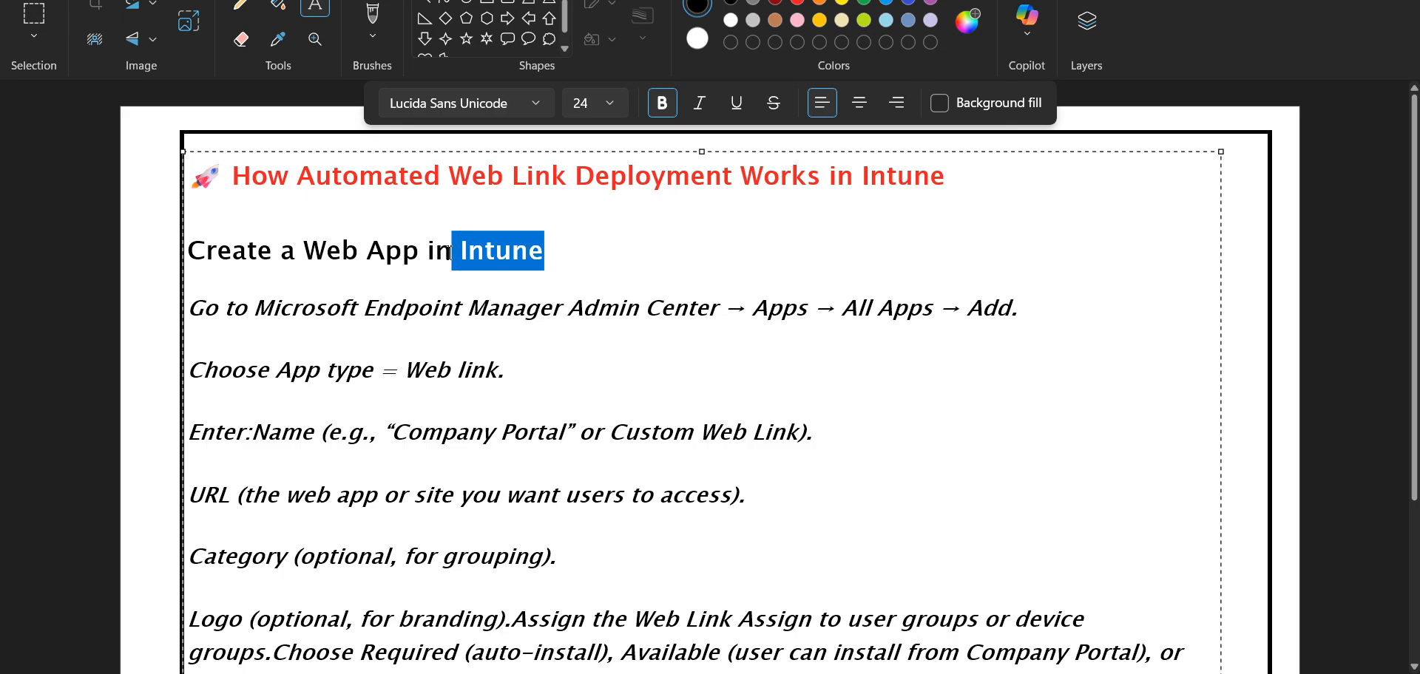
pyautogui.hotkey('alt', 'Tab')
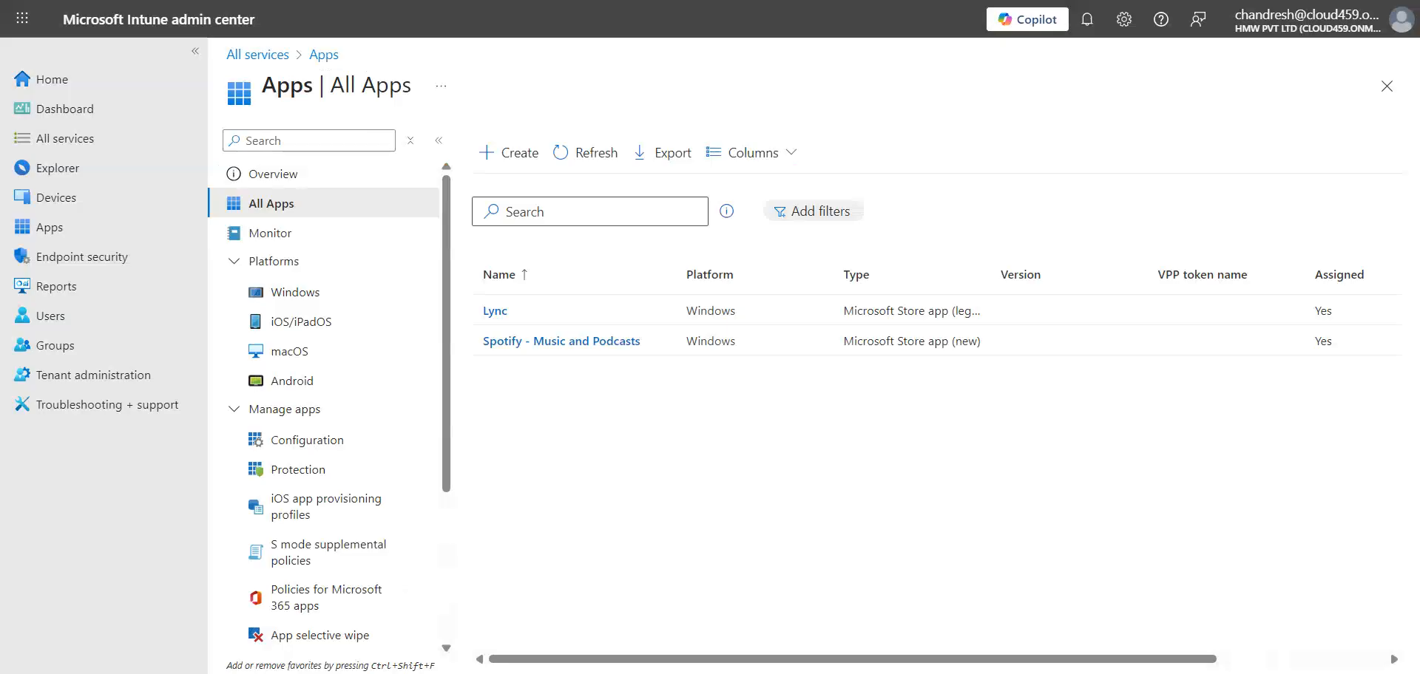
pyautogui.click(177, 1)
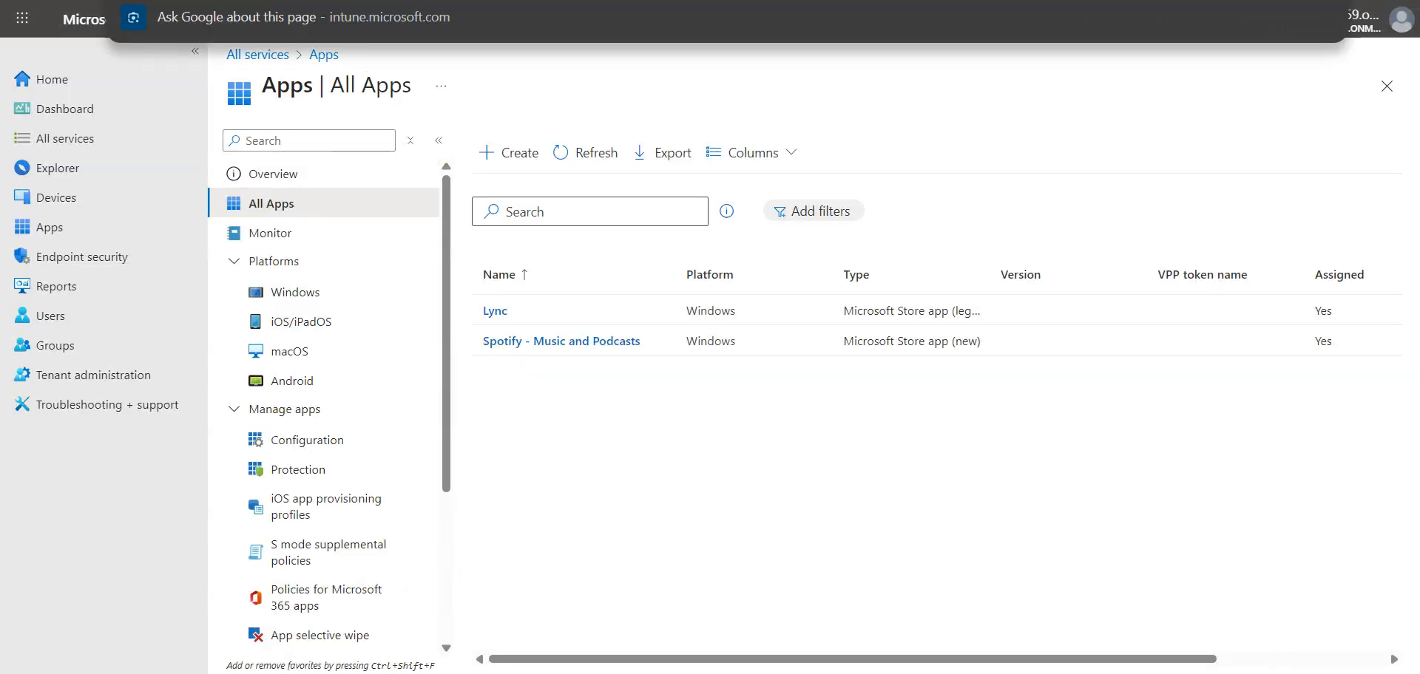
pyautogui.click(1401, 22)
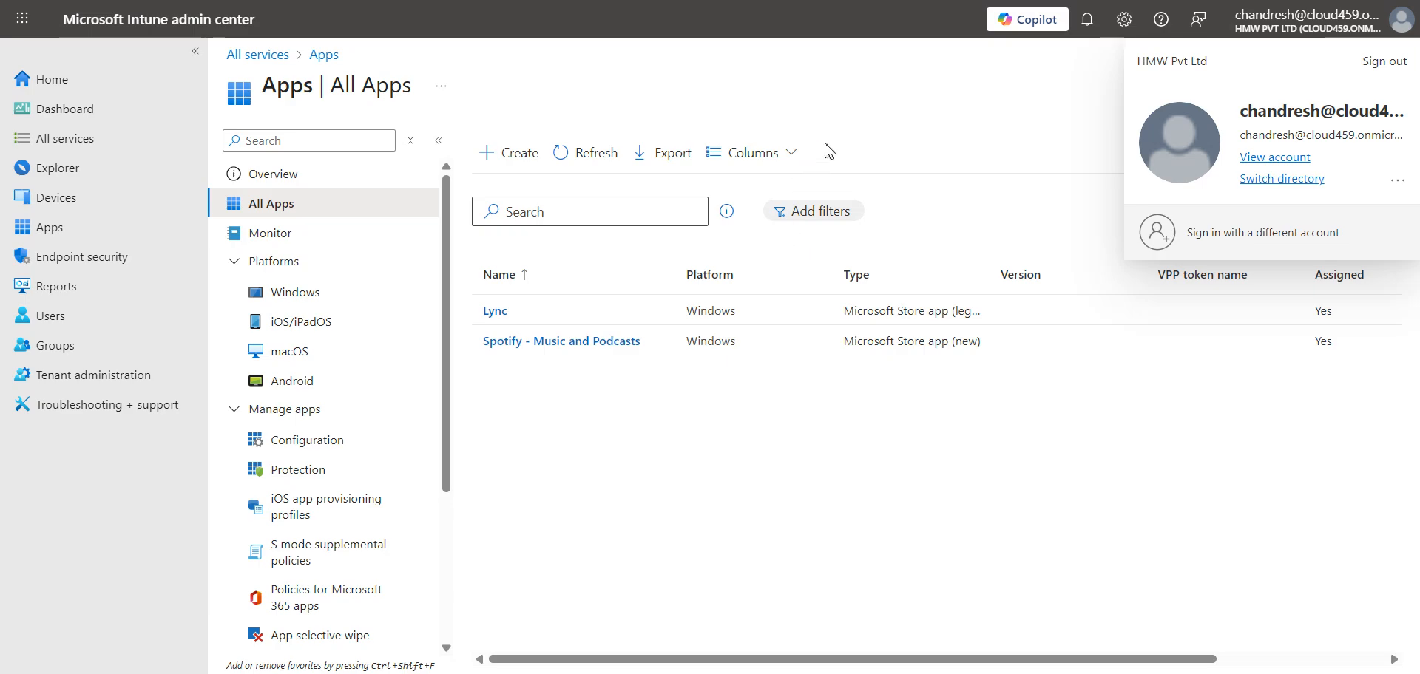
pyautogui.click(843, 125)
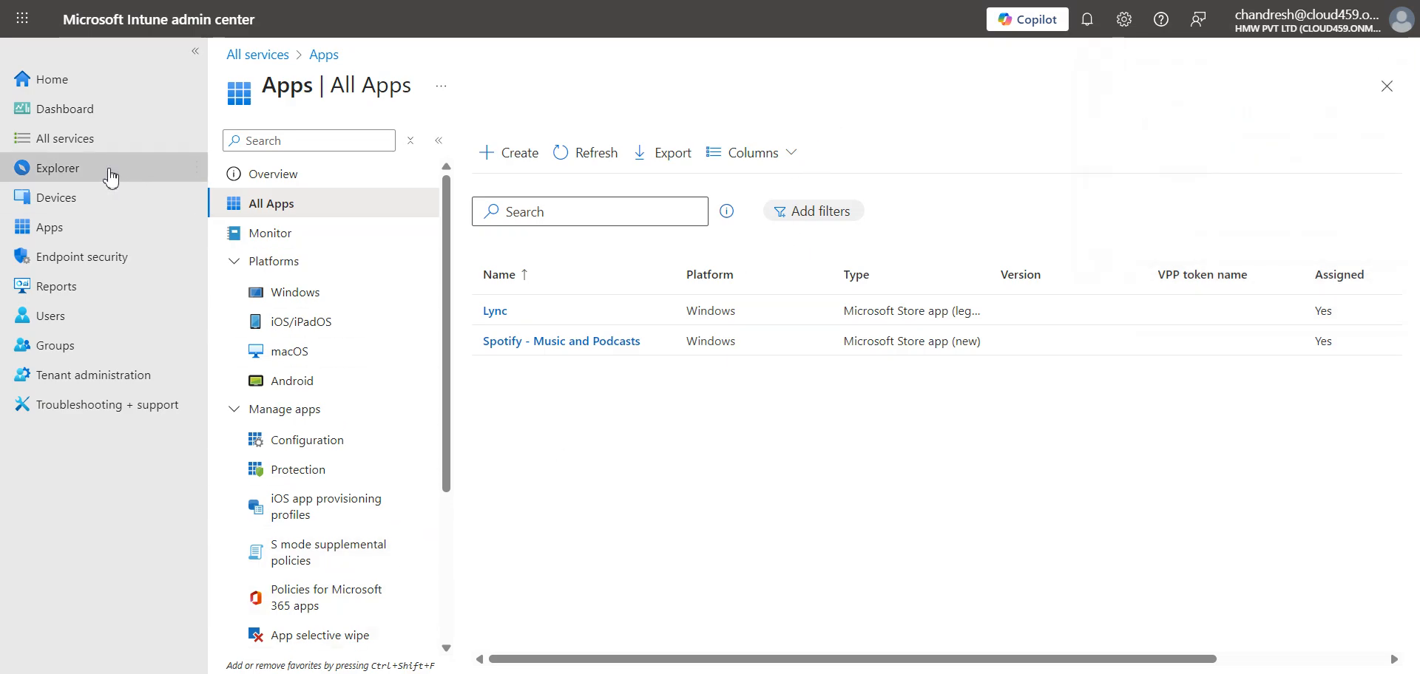
pyautogui.click(60, 241)
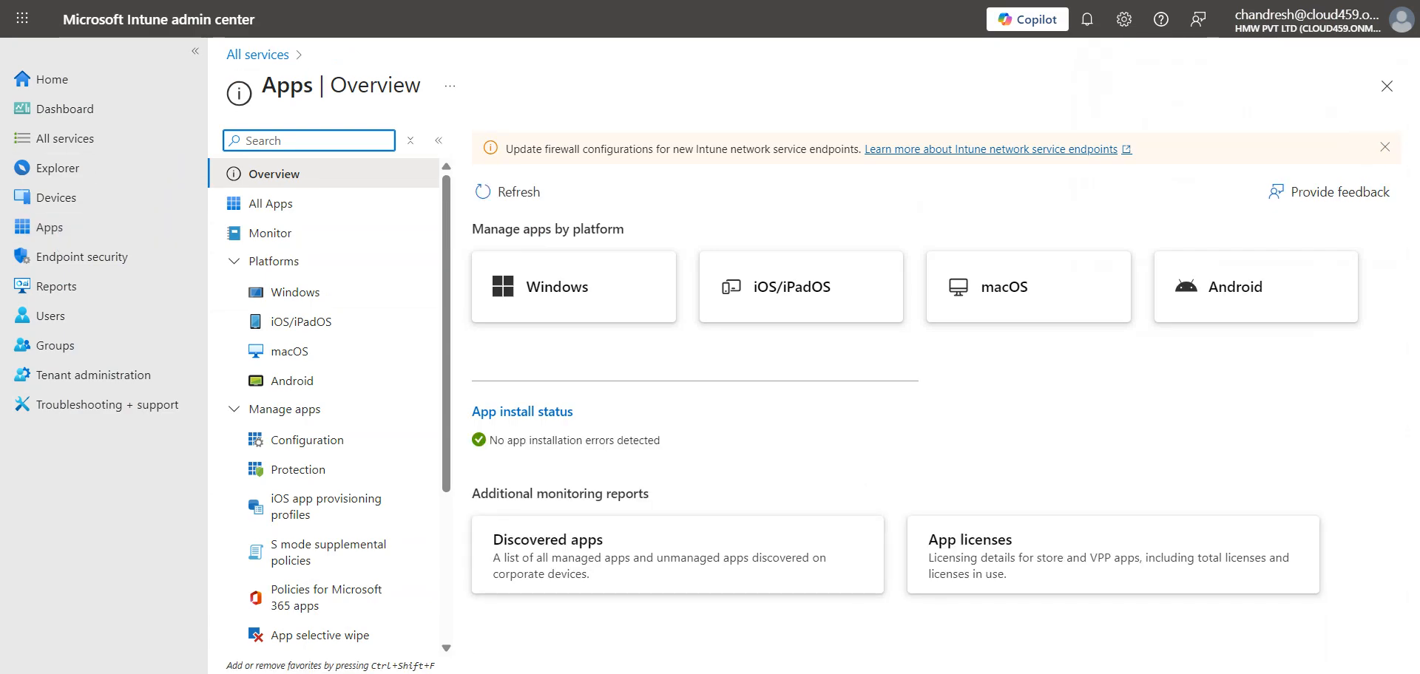
pyautogui.hotkey('ctrl', 'l')
pyautogui.press('F11')
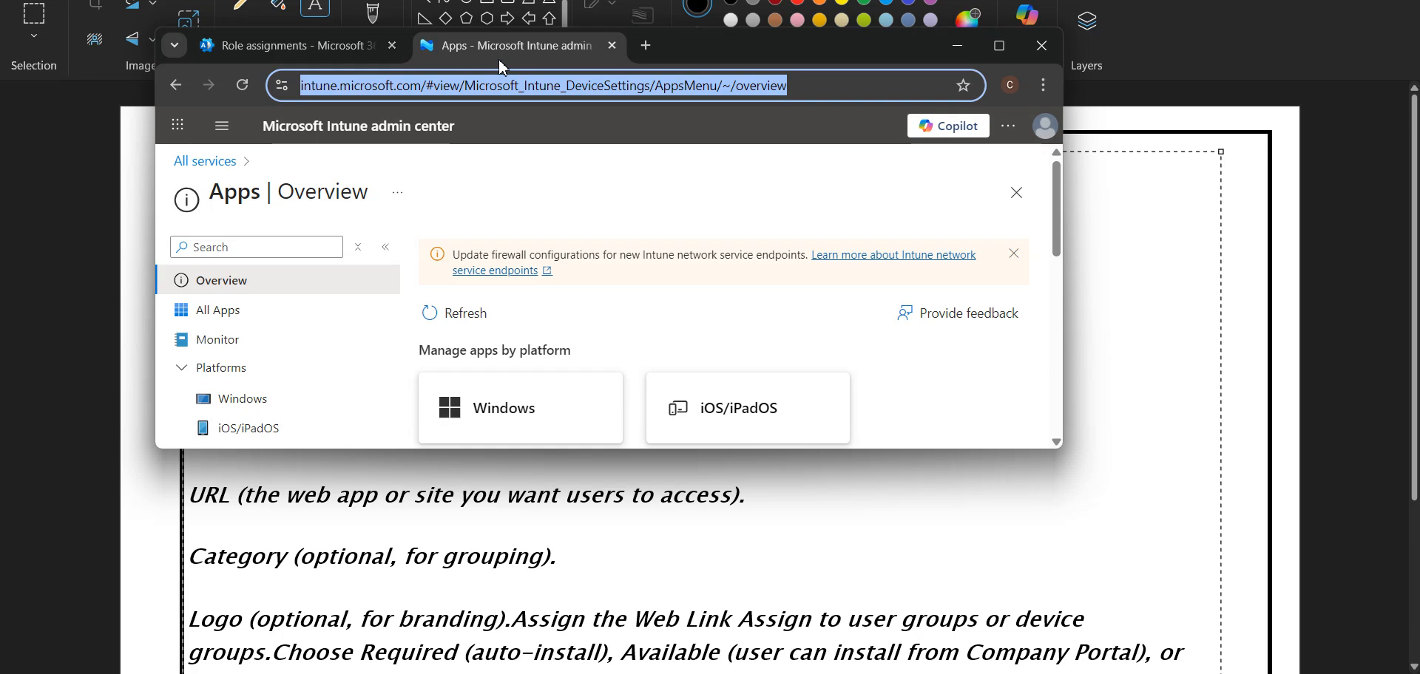
pyautogui.press('F11')
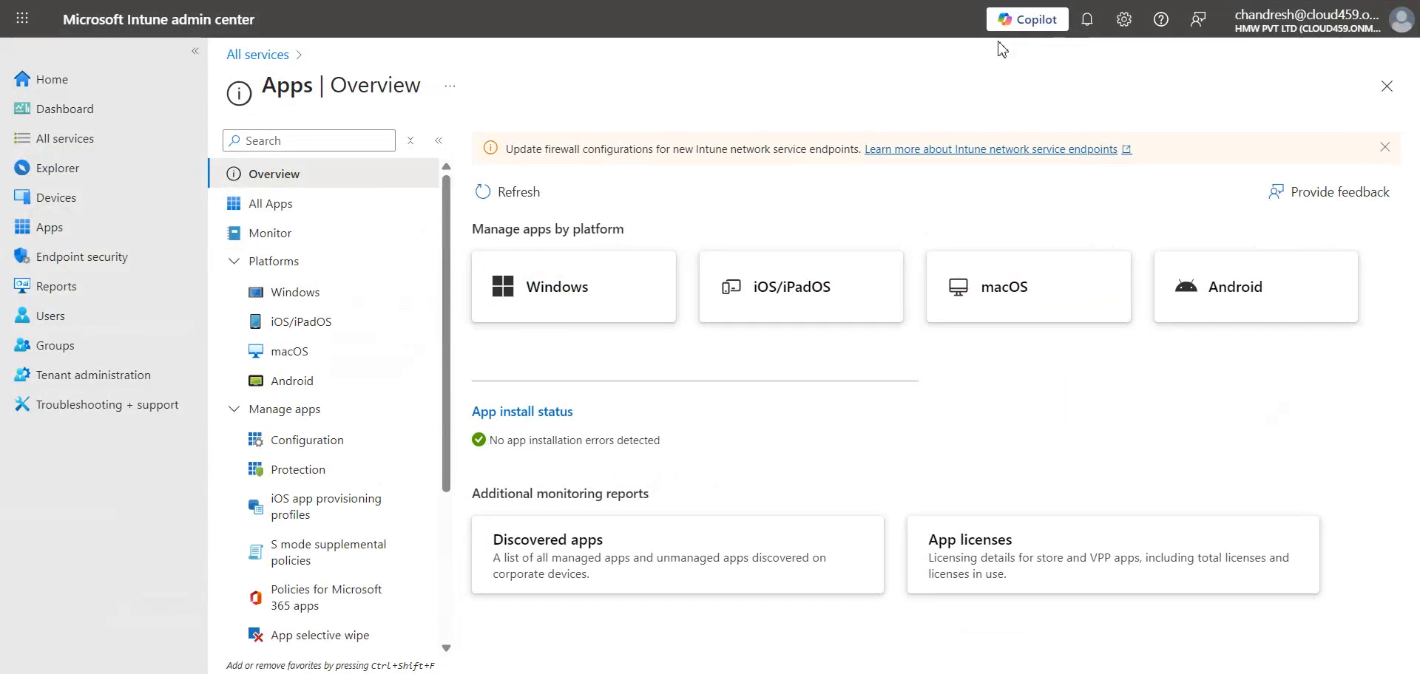
pyautogui.click(255, 209)
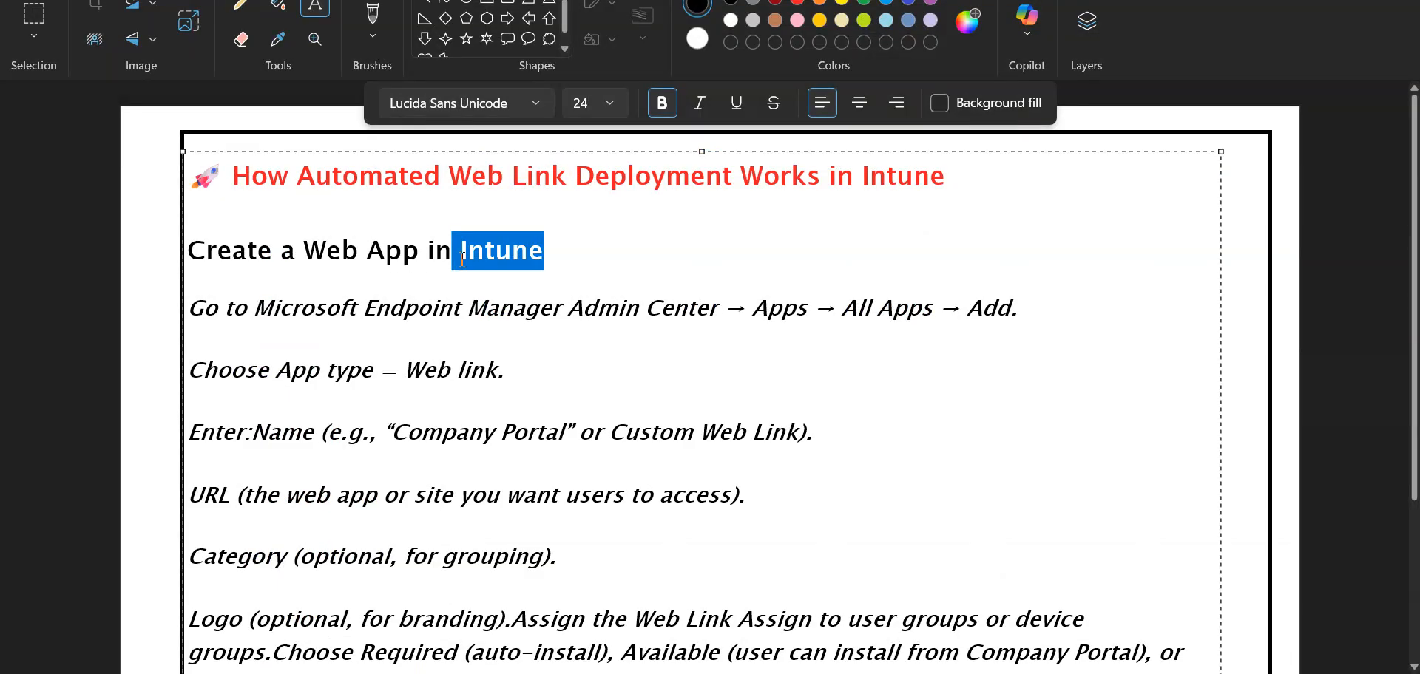
pyautogui.click(461, 258)
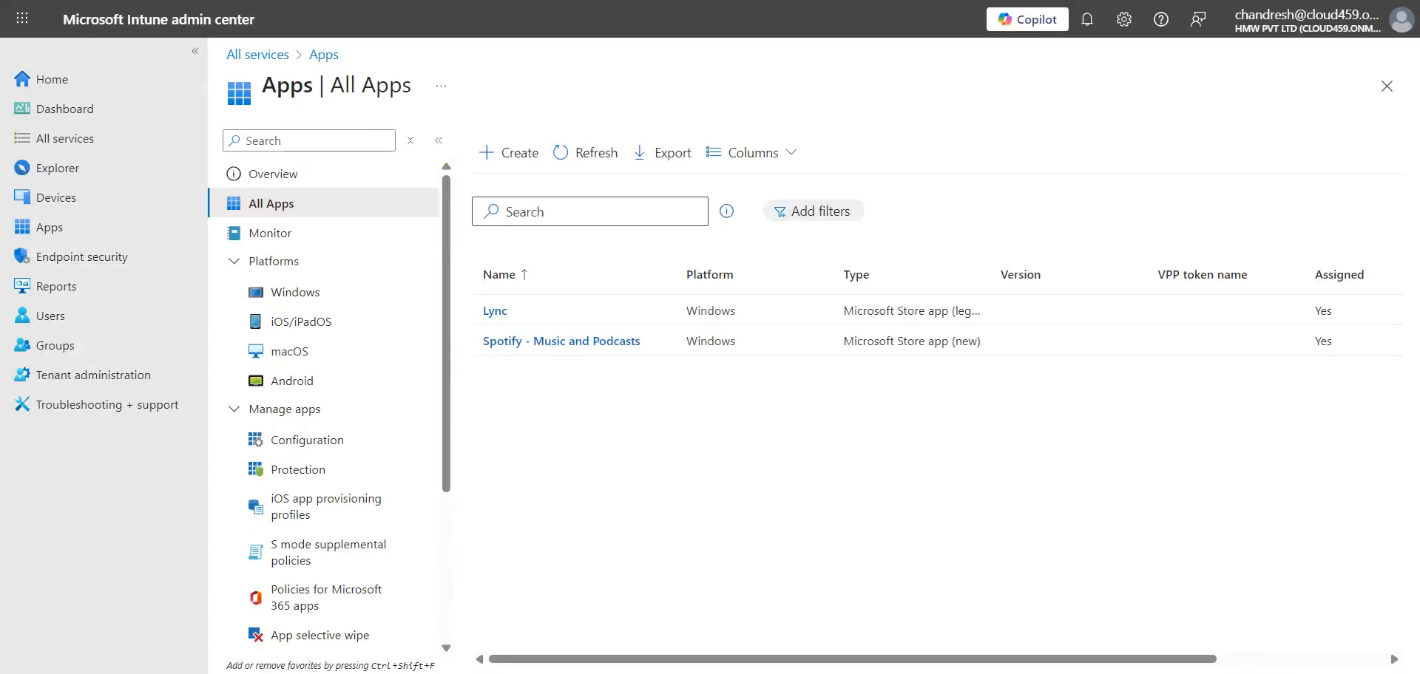
# - Start a new app from All Apps and open the App type list
pyautogui.click(529, 168)
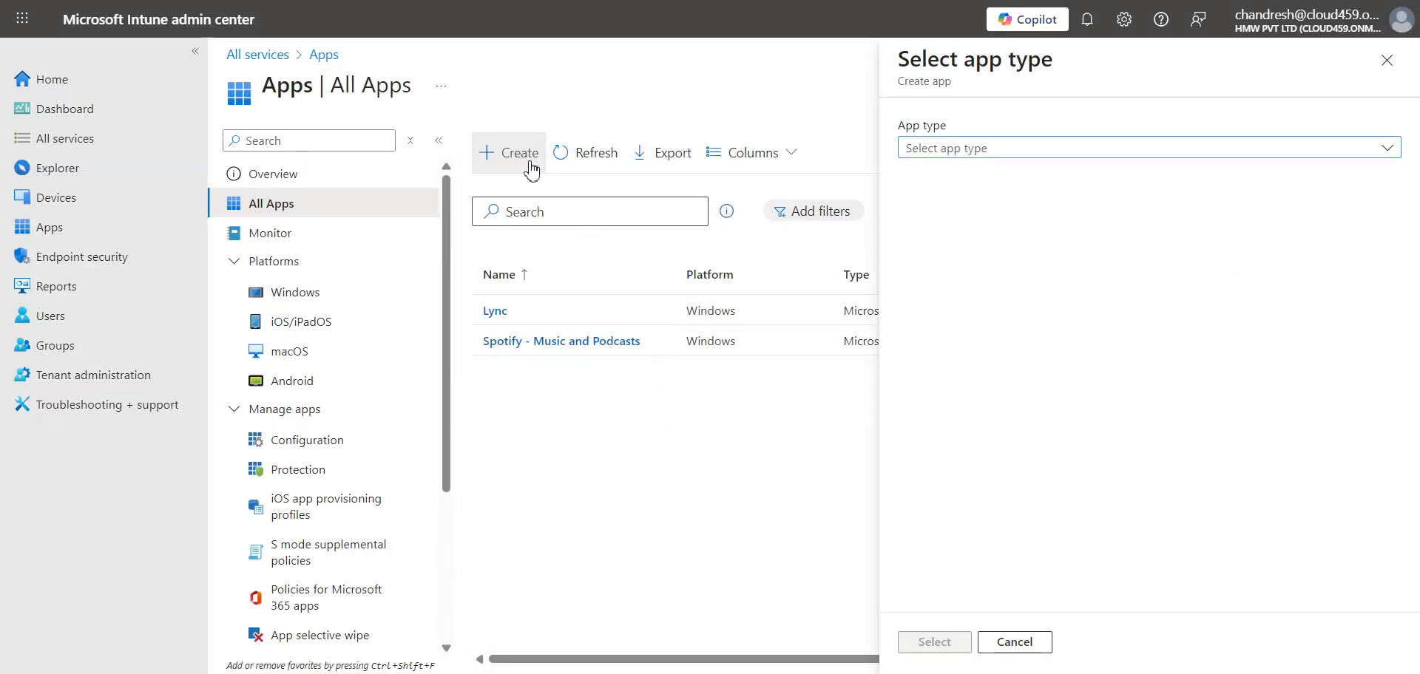
pyautogui.click(981, 152)
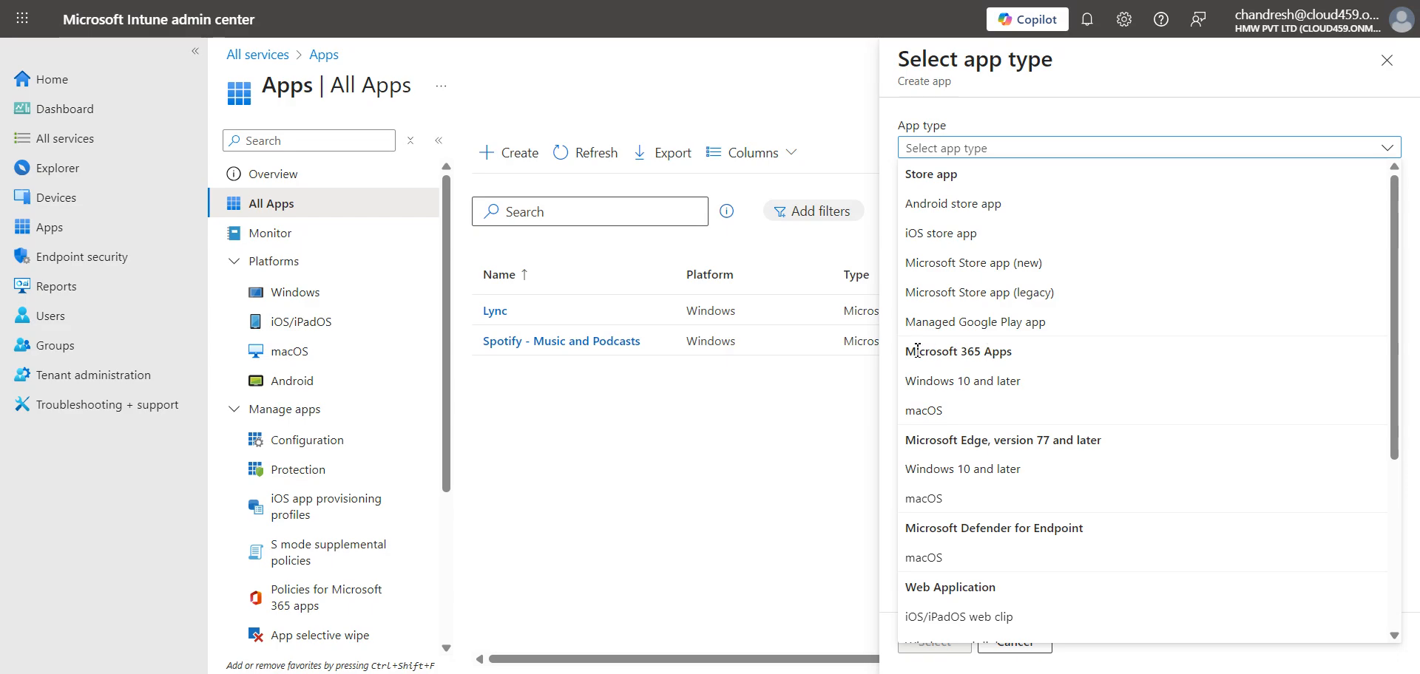
pyautogui.click(373, 671)
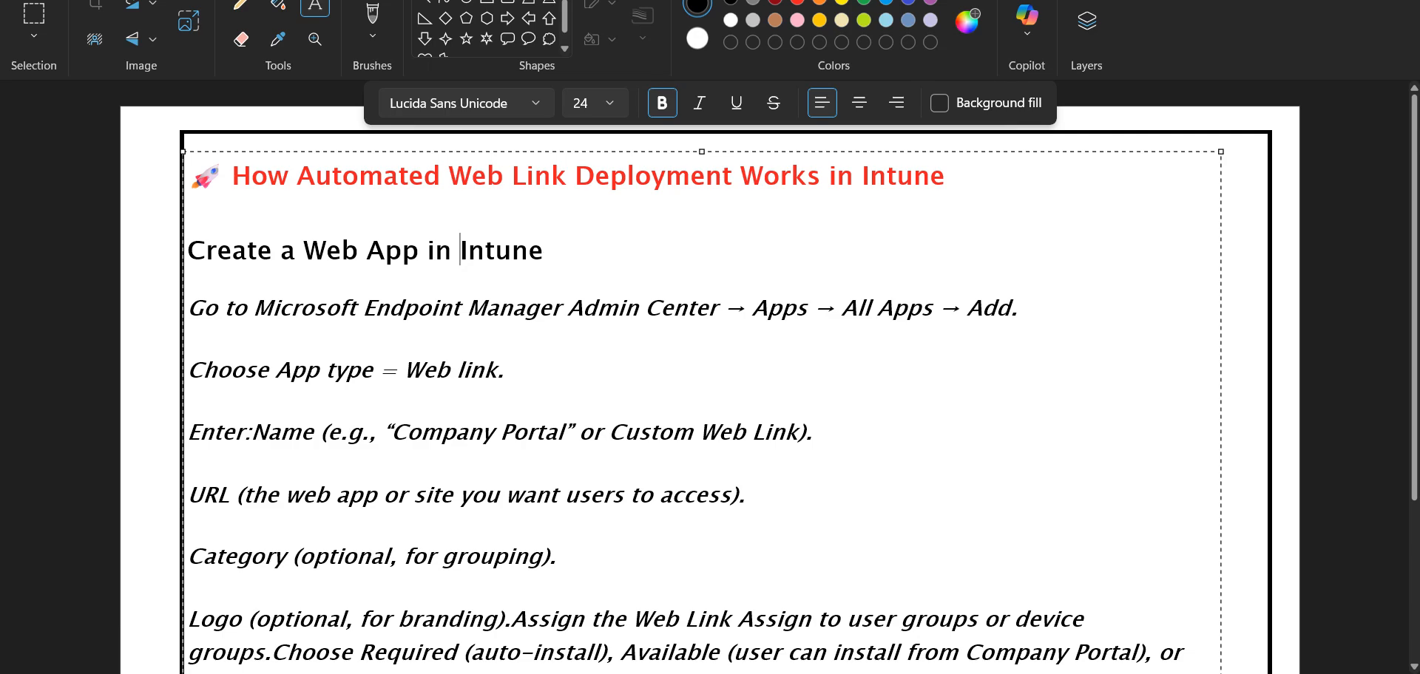
# - Bring the VMware ExchangeRemote window to the front with Alt+Tab
pyautogui.hotkey('alt', 'Tab')
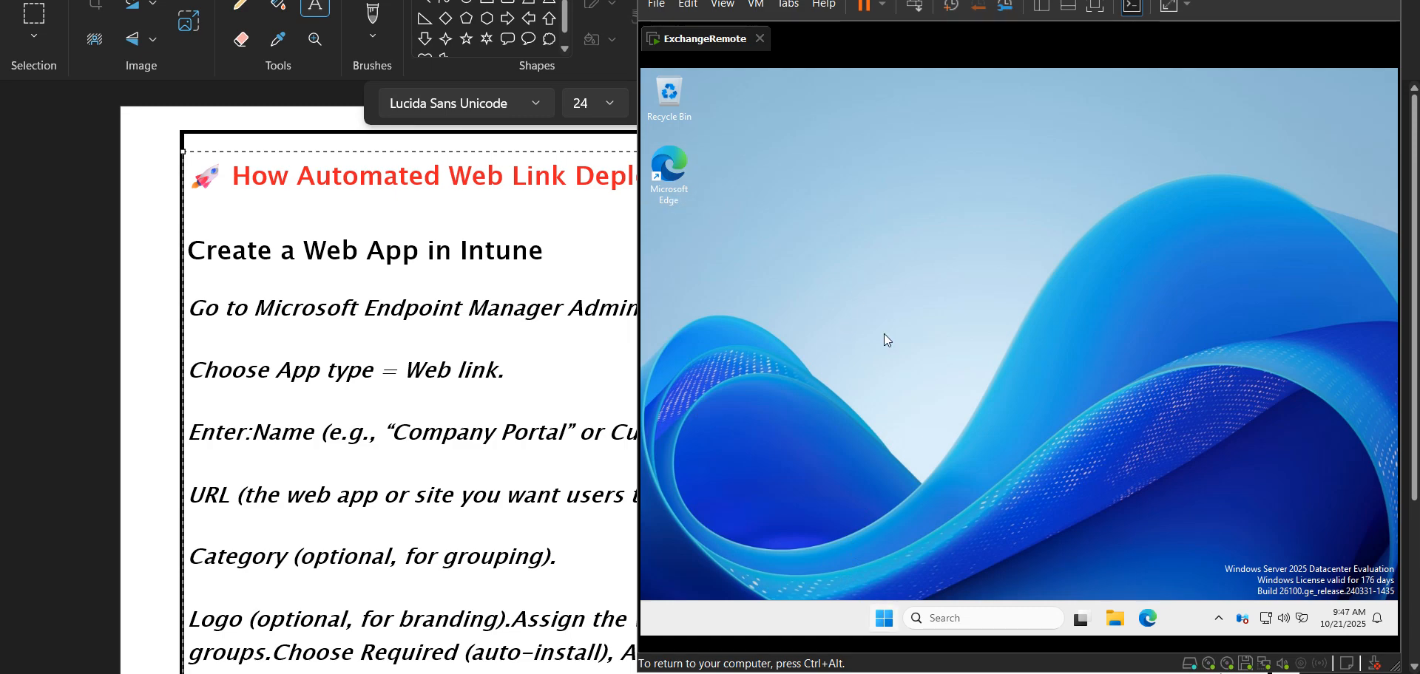
# - Release the VM, close Edge inside ExchangeRemote, and minimise the VMware window
pyautogui.hotkey('ctrl', 'alt')
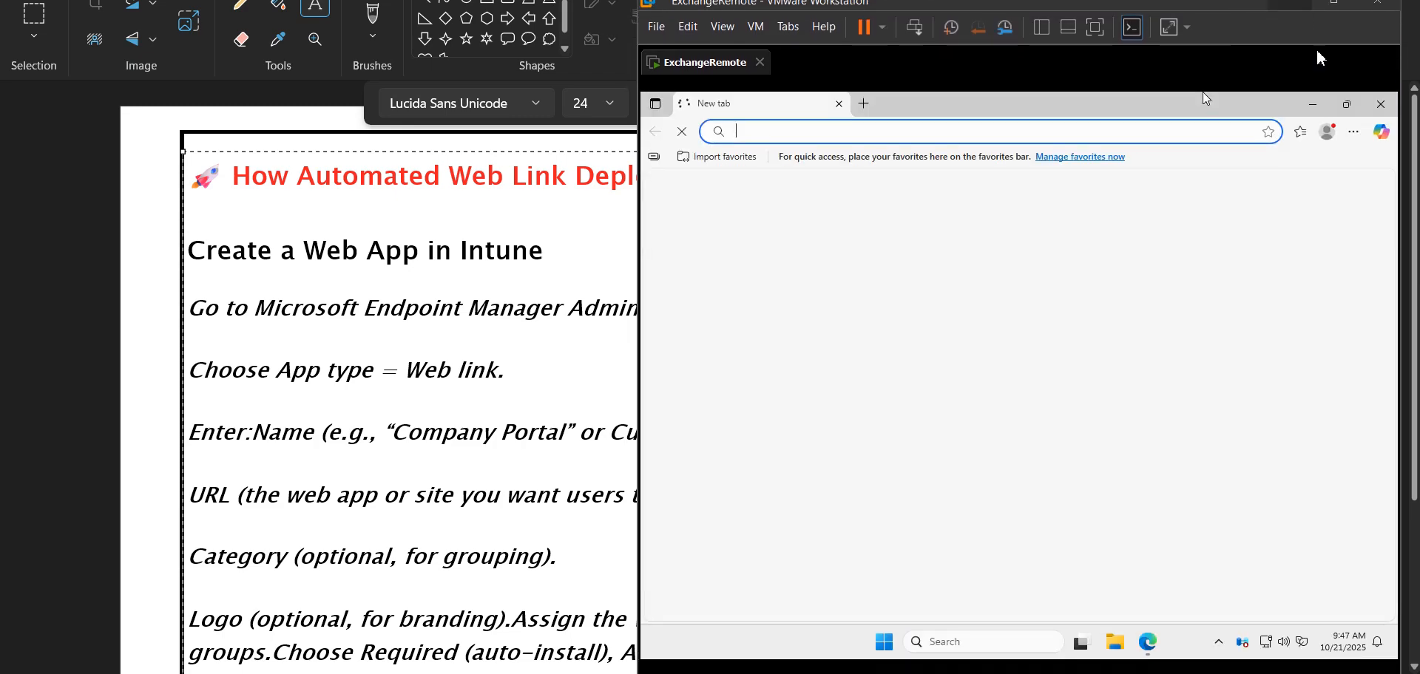
pyautogui.click(1377, 105)
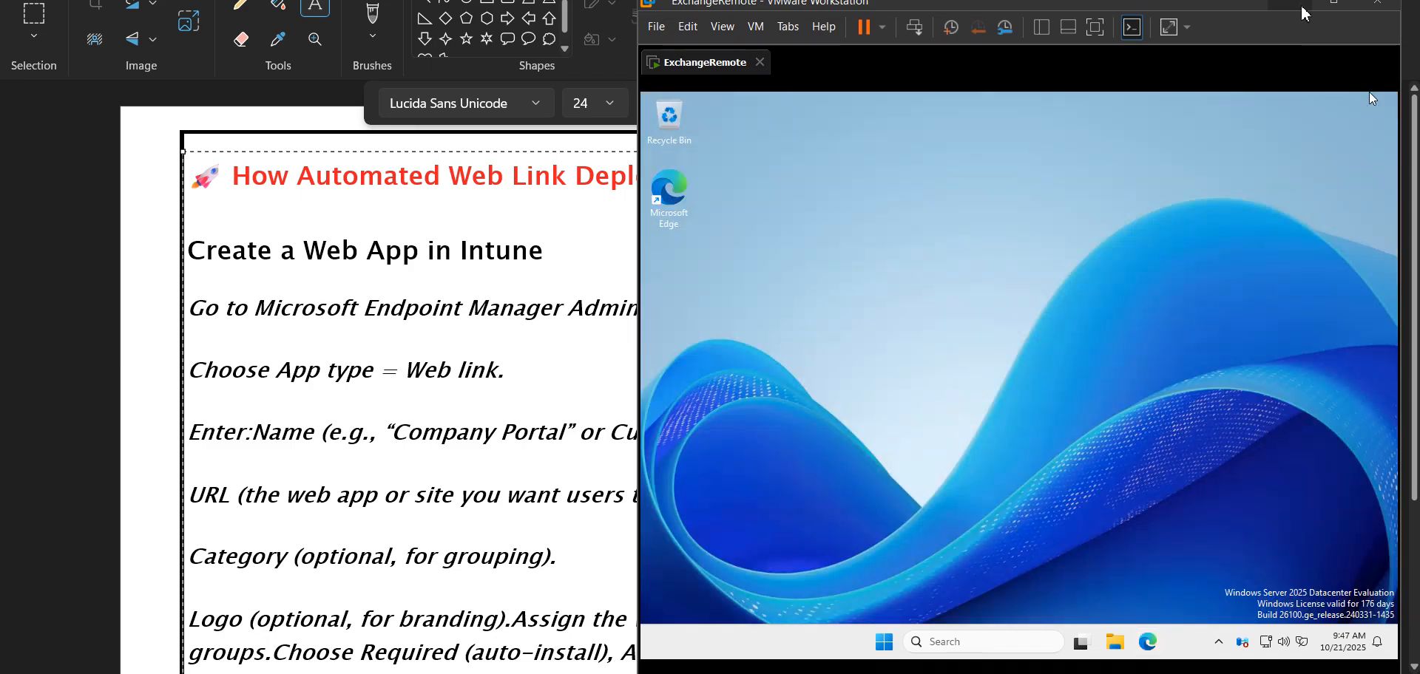
pyautogui.click(1302, 8)
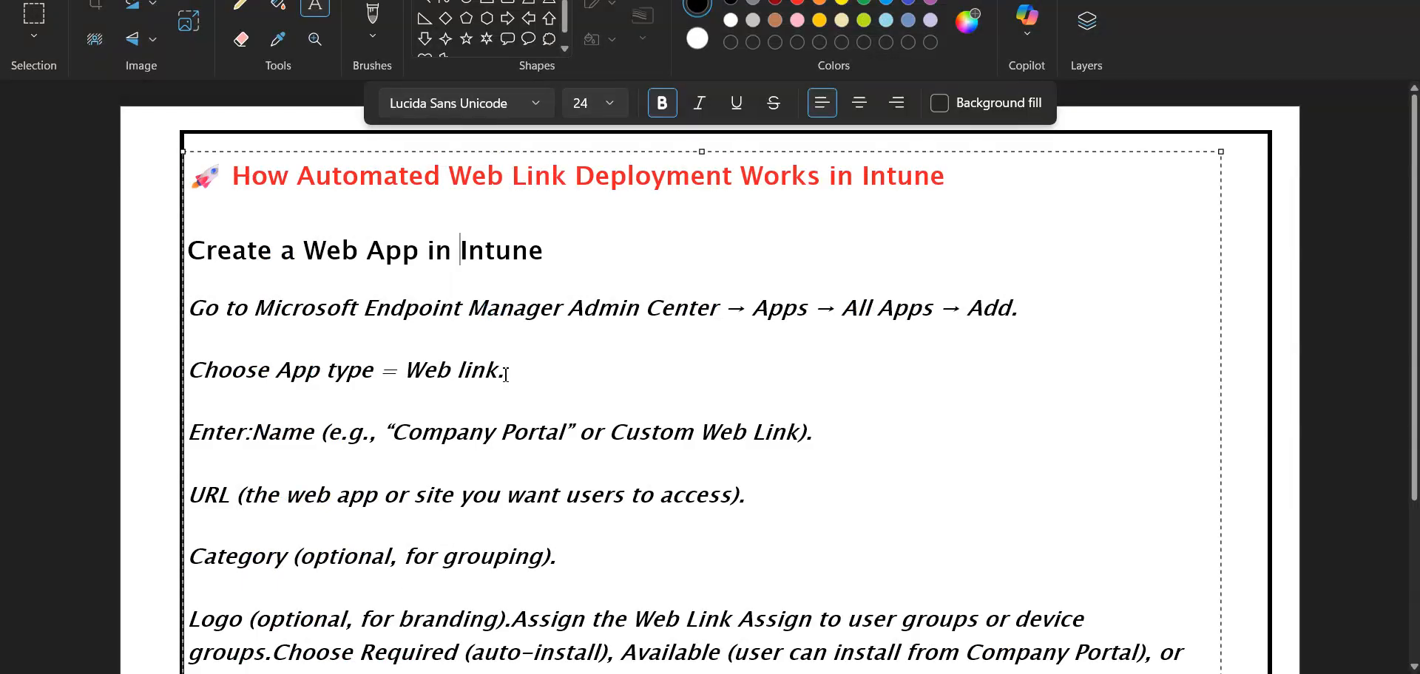
# - Pick Web link under Other as the app type and open the App information form
pyautogui.moveTo(506, 373); pyautogui.dragTo(399, 366)
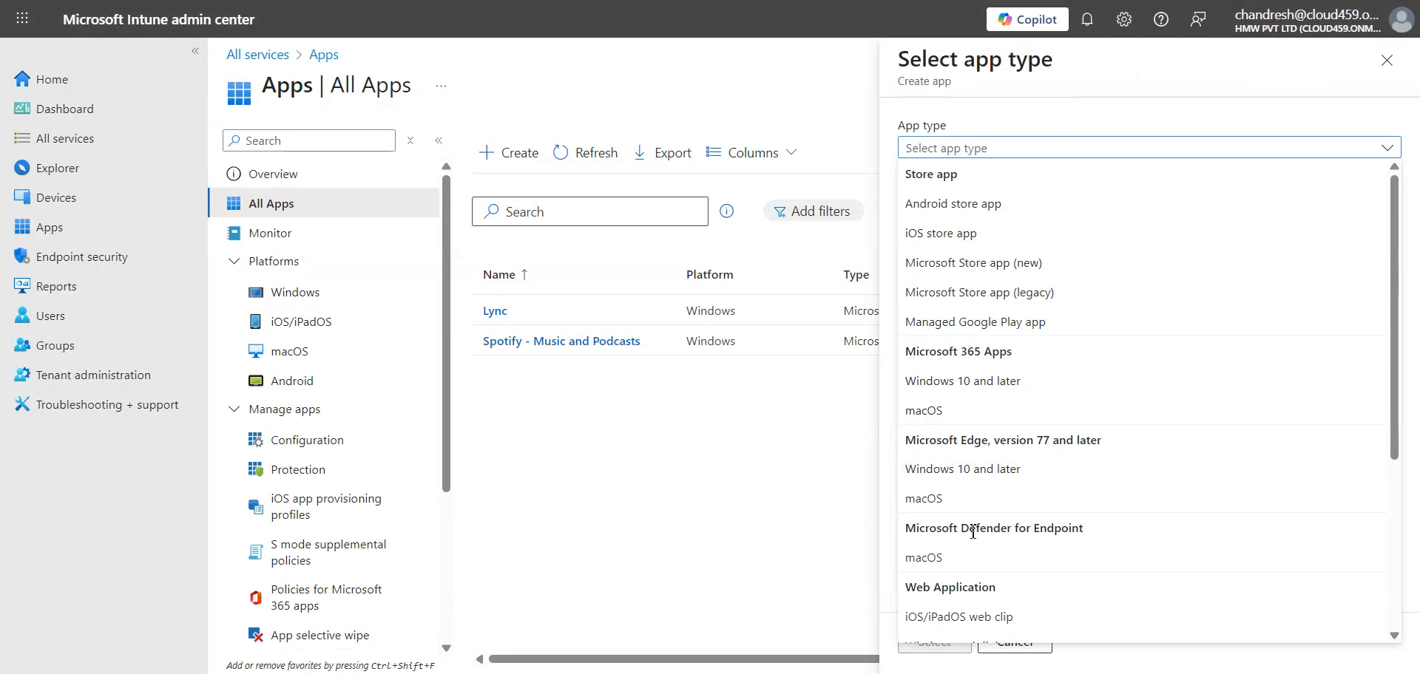
pyautogui.scroll(-5, 976, 458)
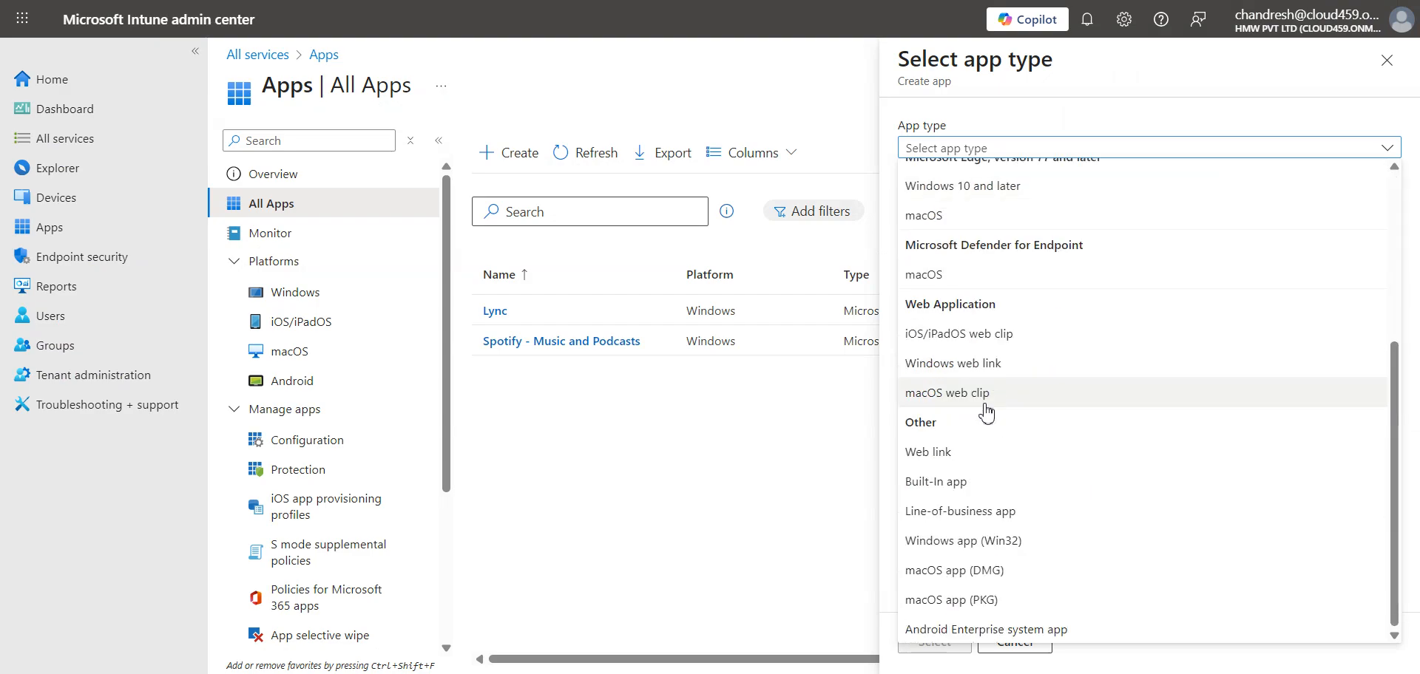
pyautogui.click(1001, 460)
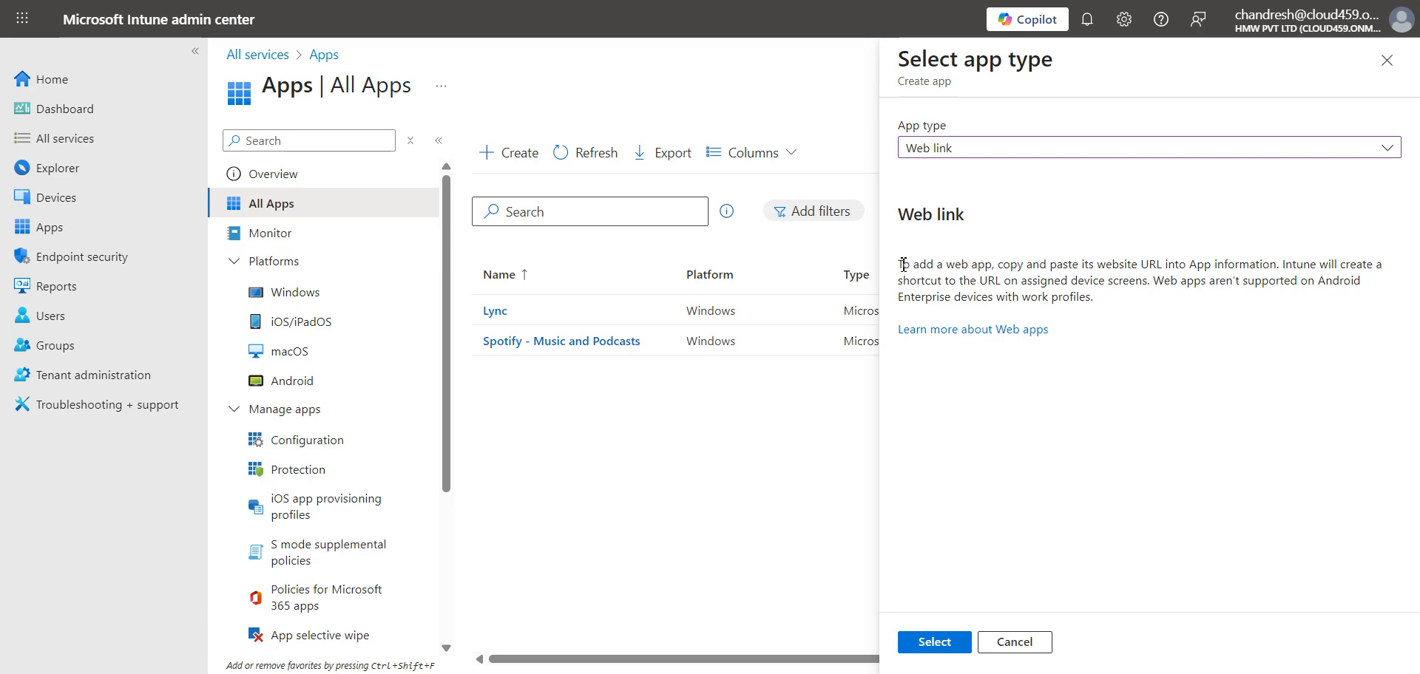
pyautogui.moveTo(903, 263); pyautogui.dragTo(1021, 270)
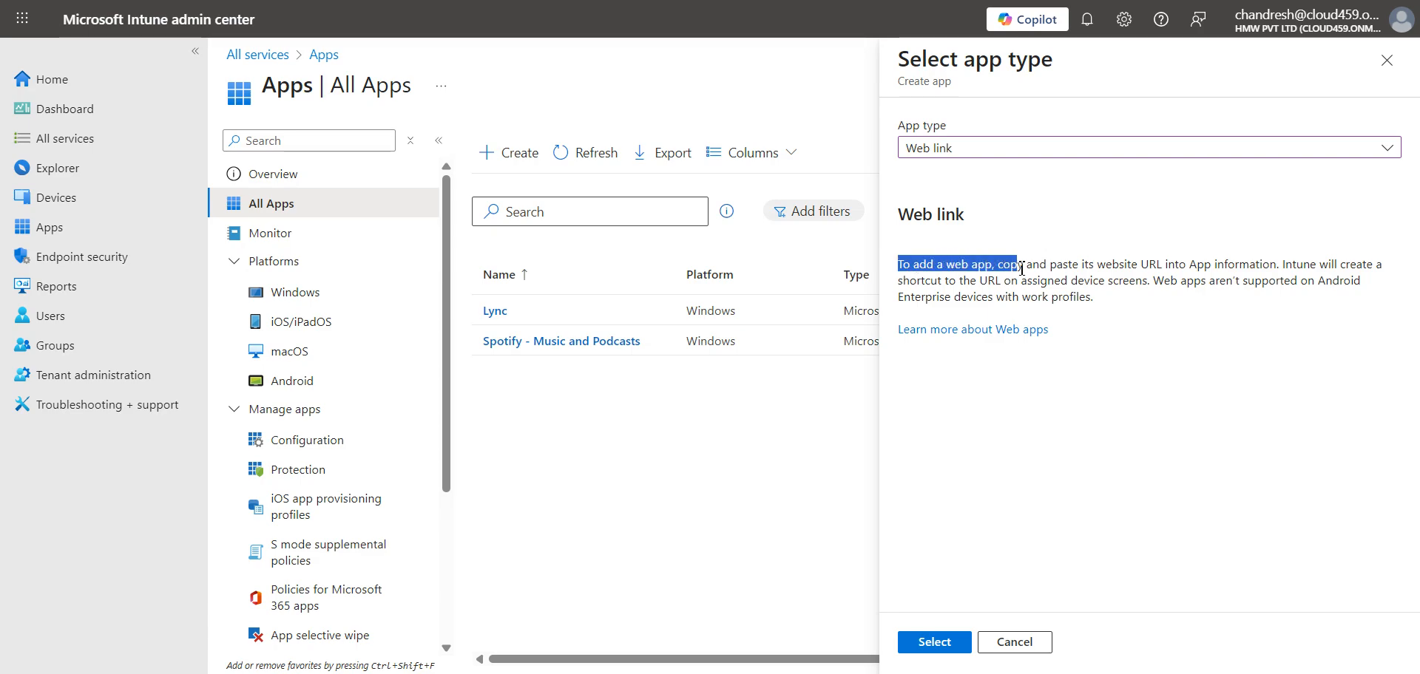
pyautogui.click(1139, 276)
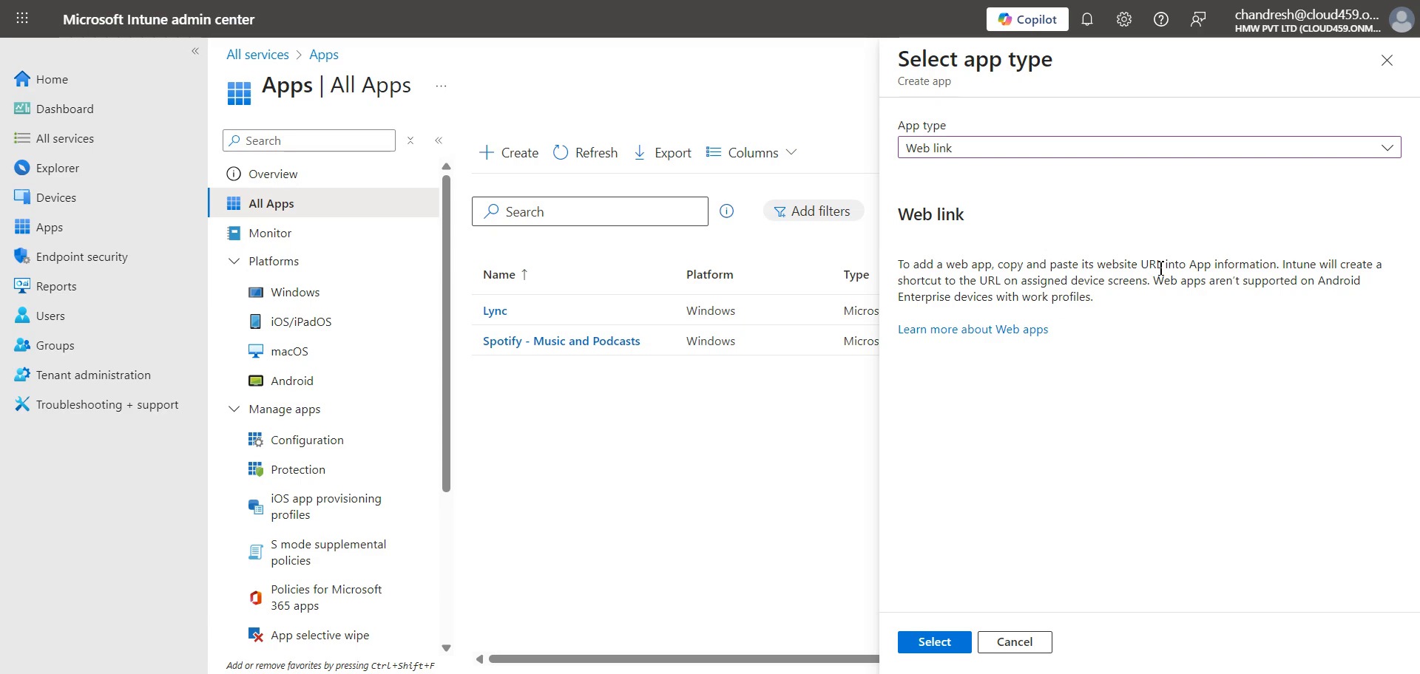
pyautogui.click(936, 643)
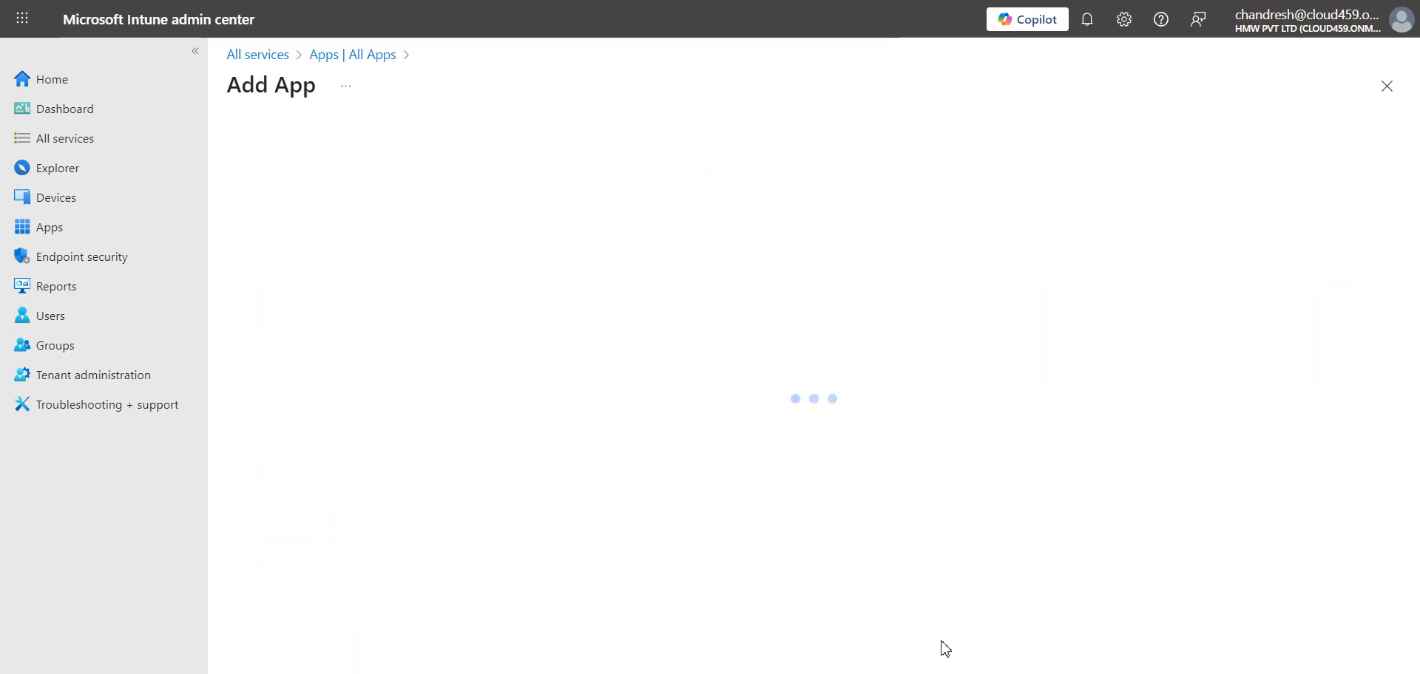
pyautogui.click(507, 205)
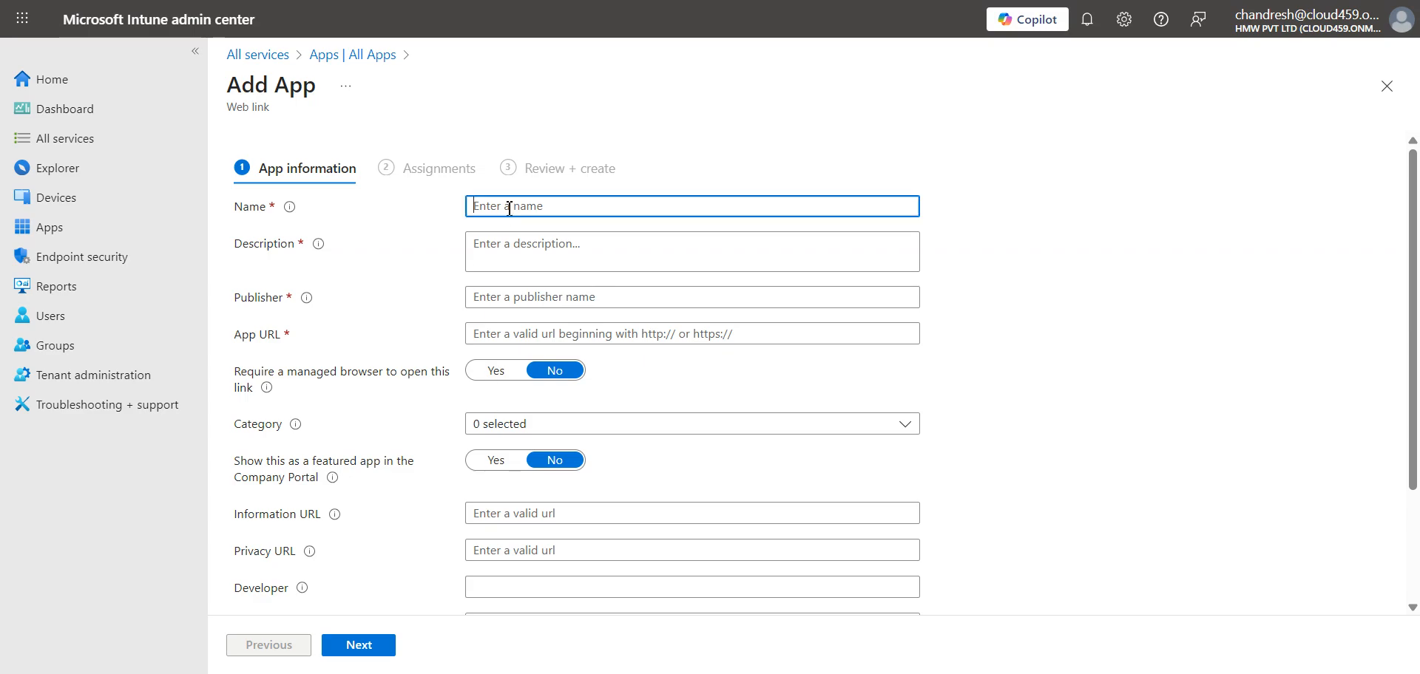
pyautogui.click(403, 673)
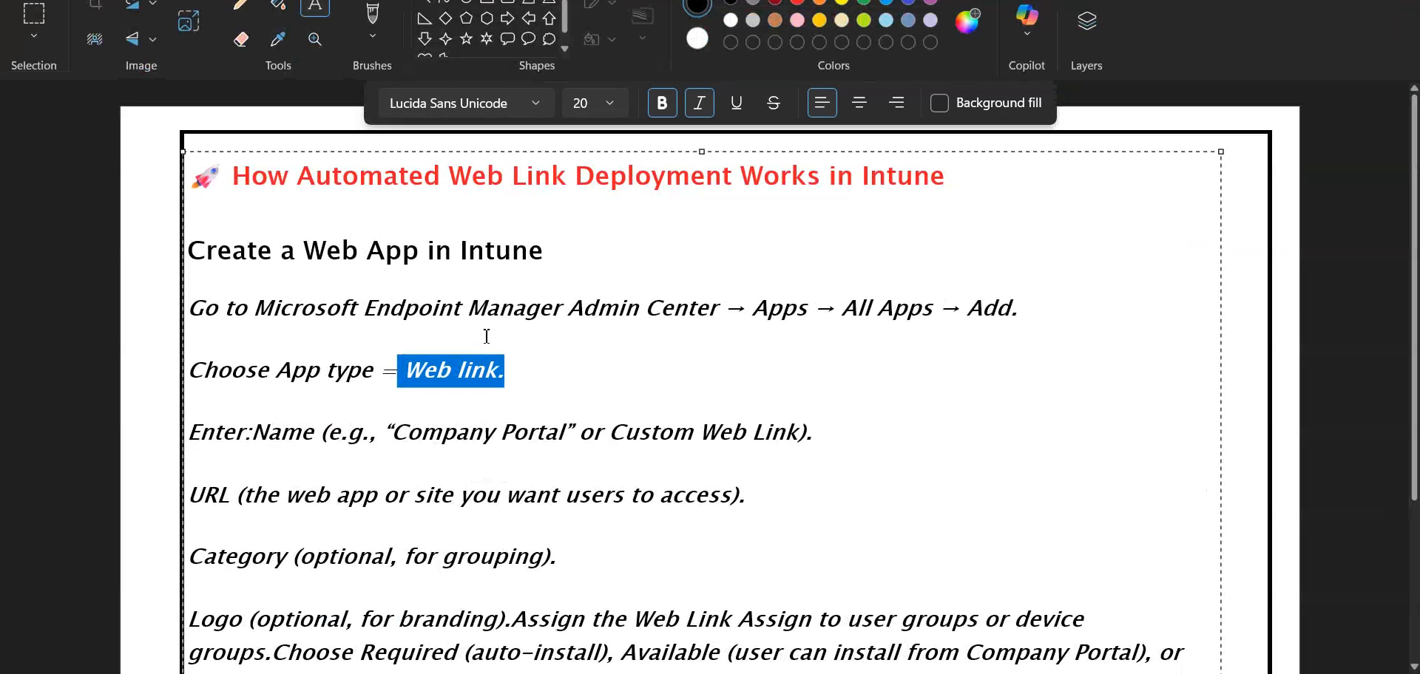
pyautogui.click(782, 434)
pyautogui.moveTo(605, 439); pyautogui.dragTo(803, 434)
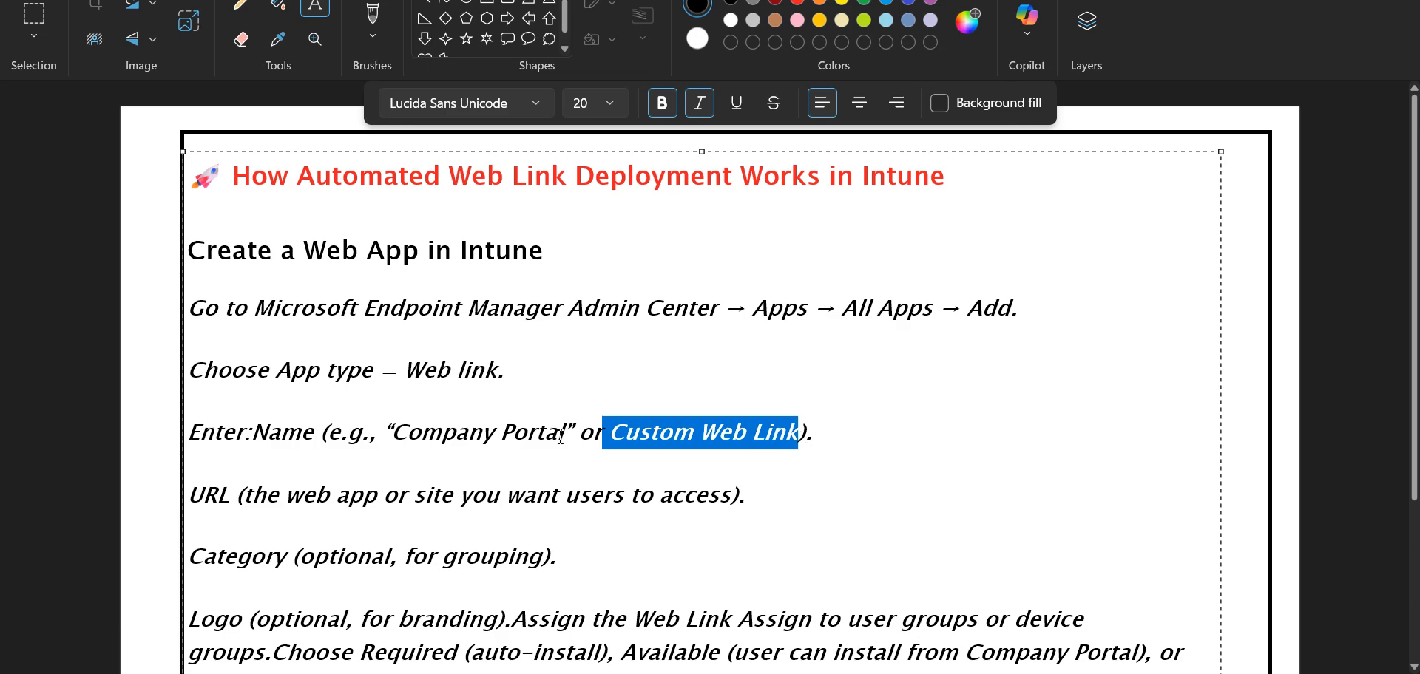
pyautogui.moveTo(565, 436); pyautogui.dragTo(398, 432)
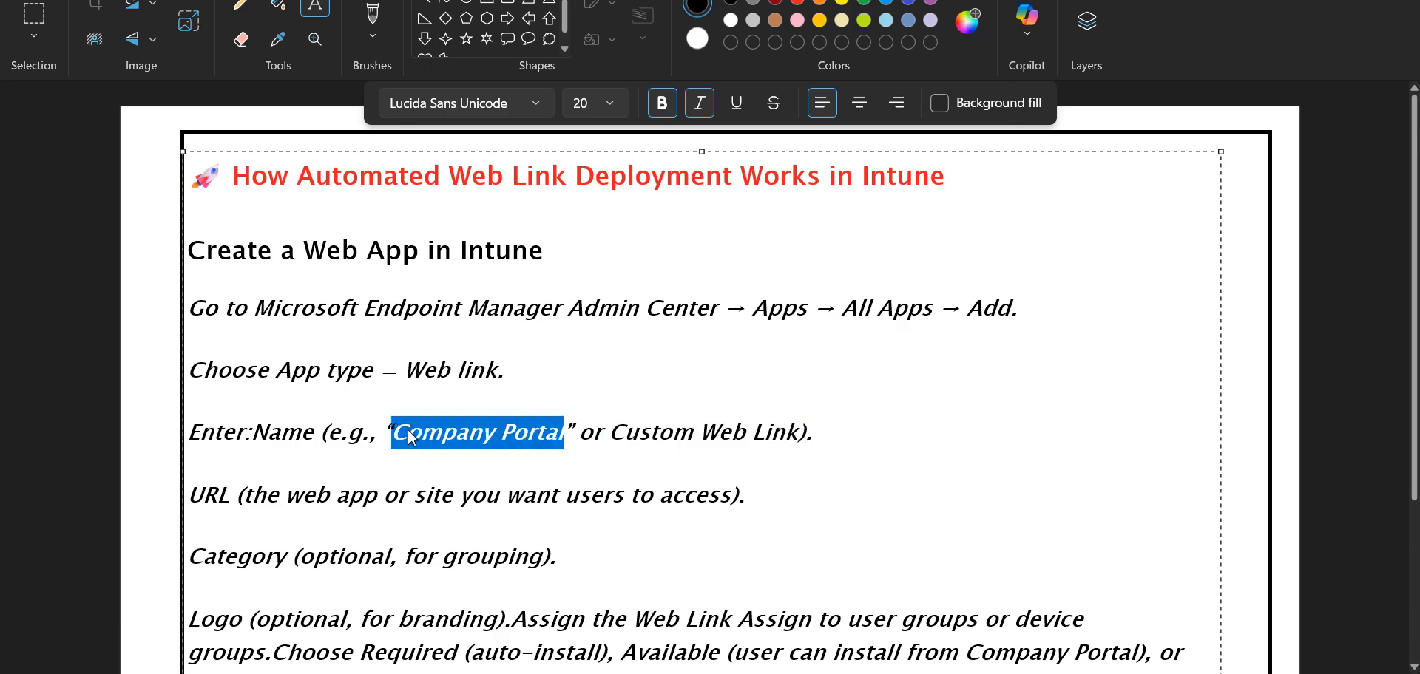
pyautogui.rightClick(411, 434)
pyautogui.click(460, 534)
pyautogui.click(541, 449)
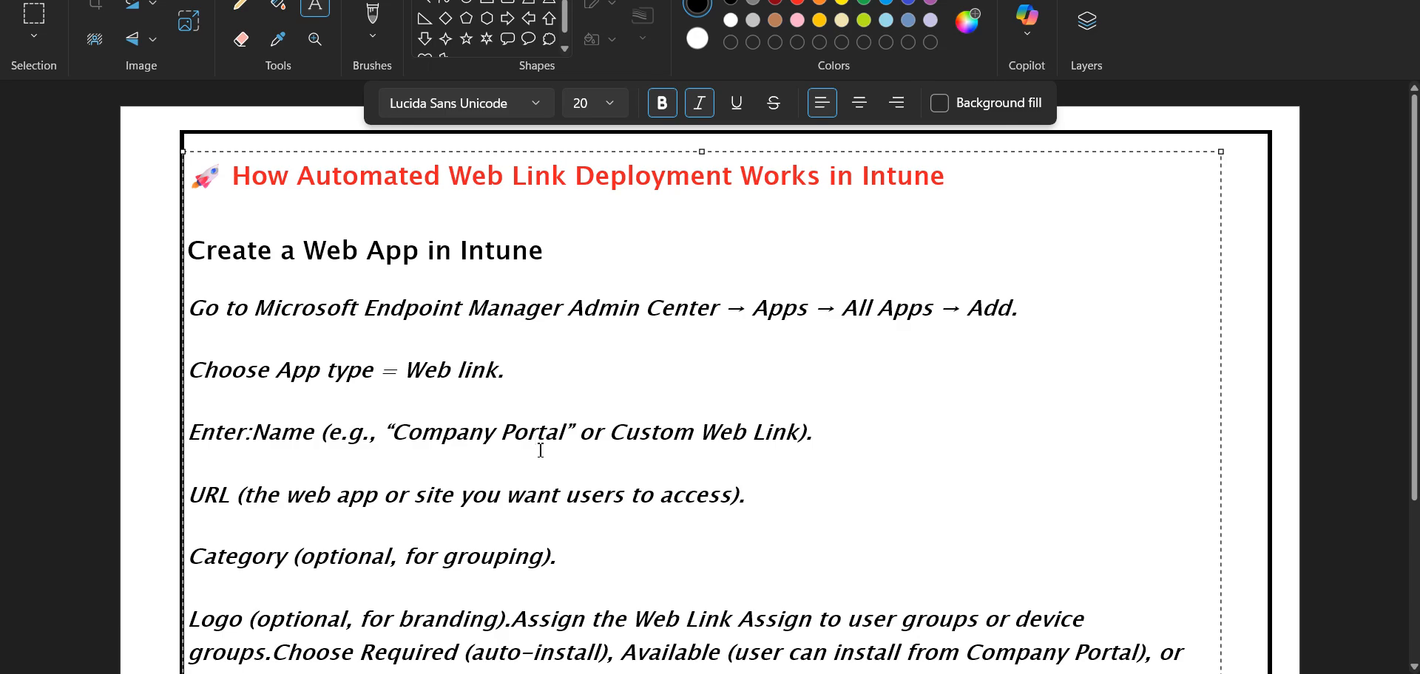
pyautogui.click(719, 493)
# - Enter Custom App as the app's name, description and publisher
pyautogui.click(403, 593)
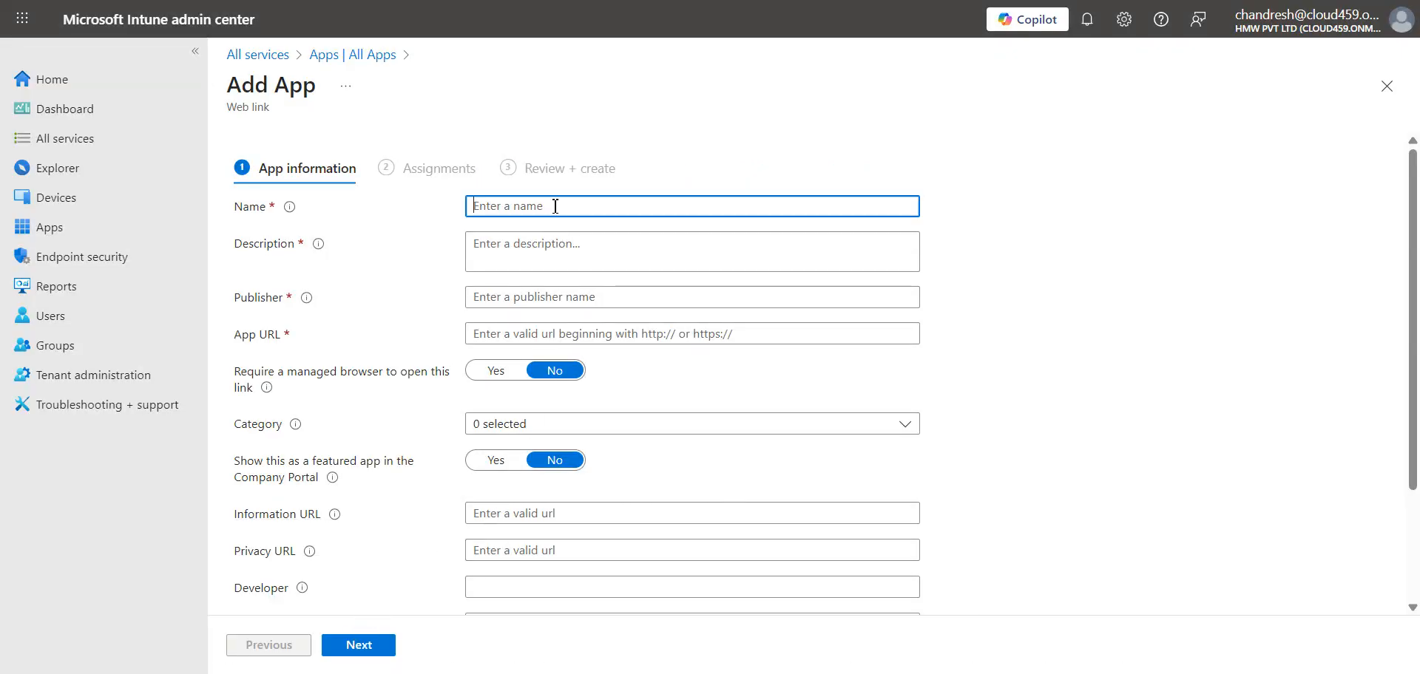
pyautogui.write('Custom App')
pyautogui.press('Tab')
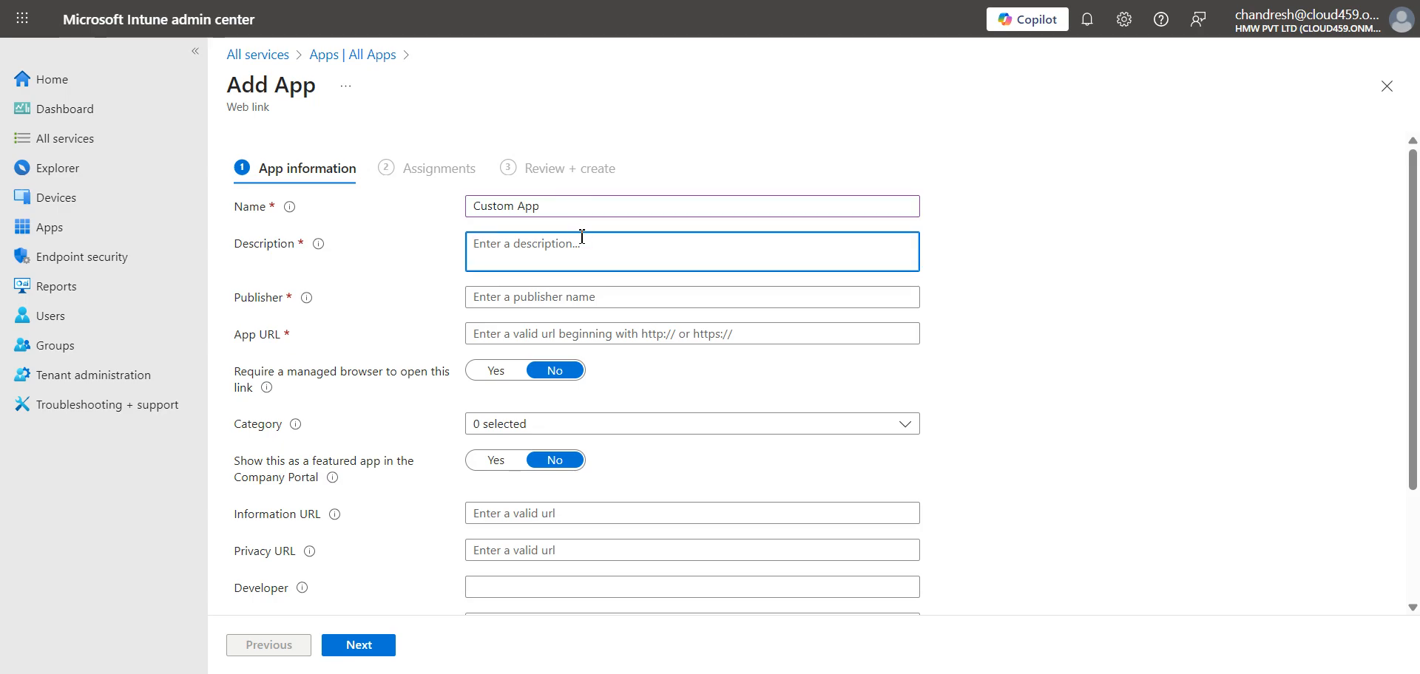
pyautogui.moveTo(548, 207); pyautogui.dragTo(421, 219)
pyautogui.hotkey('ctrl', 'c')
pyautogui.click(508, 244)
pyautogui.hotkey('ctrl', 'v')
pyautogui.click(517, 296)
pyautogui.hotkey('ctrl', 'v')
pyautogui.click(521, 332)
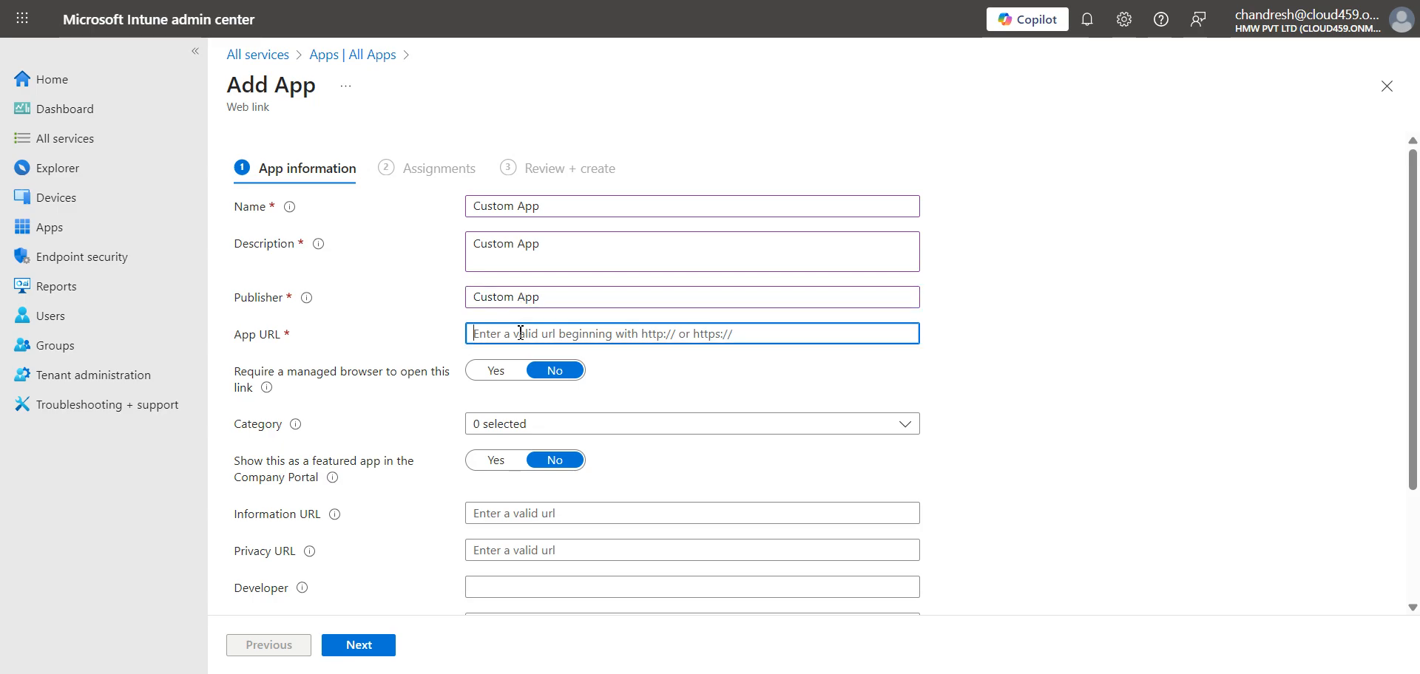
pyautogui.write('ht')
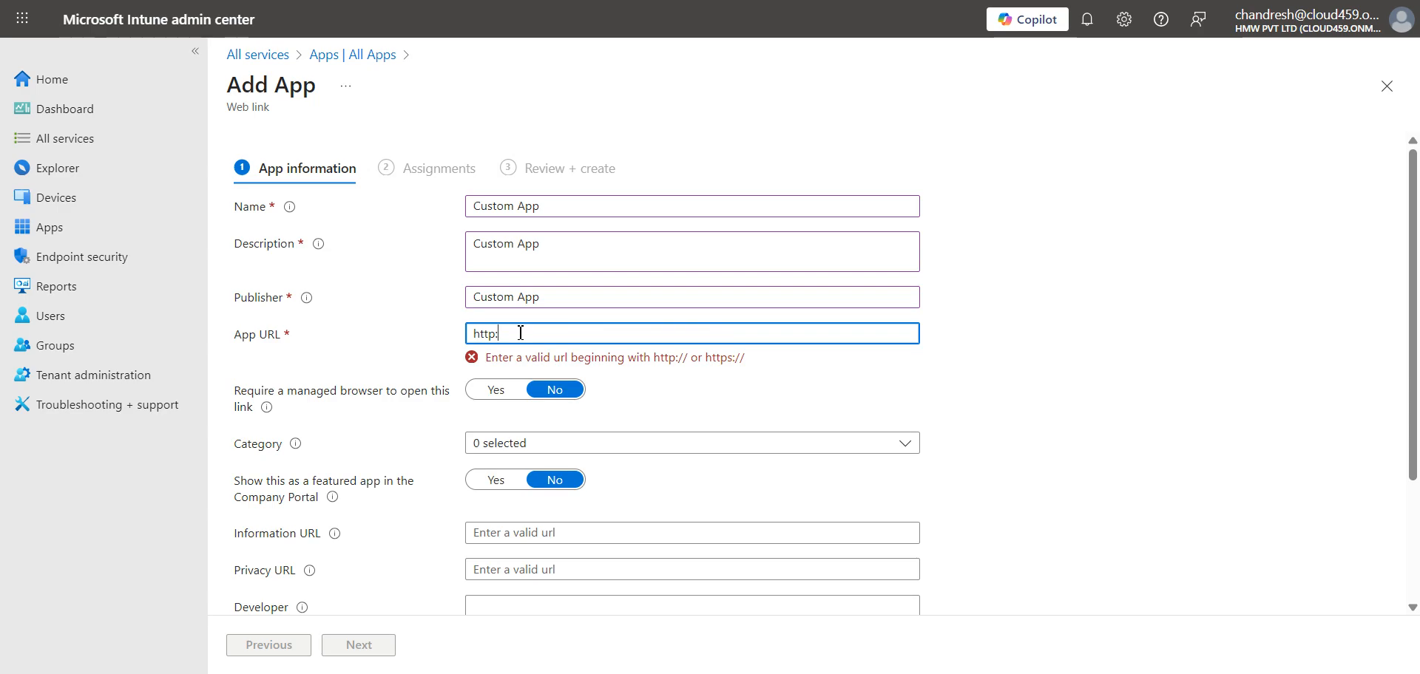
pyautogui.write('tps://taylor.kri')
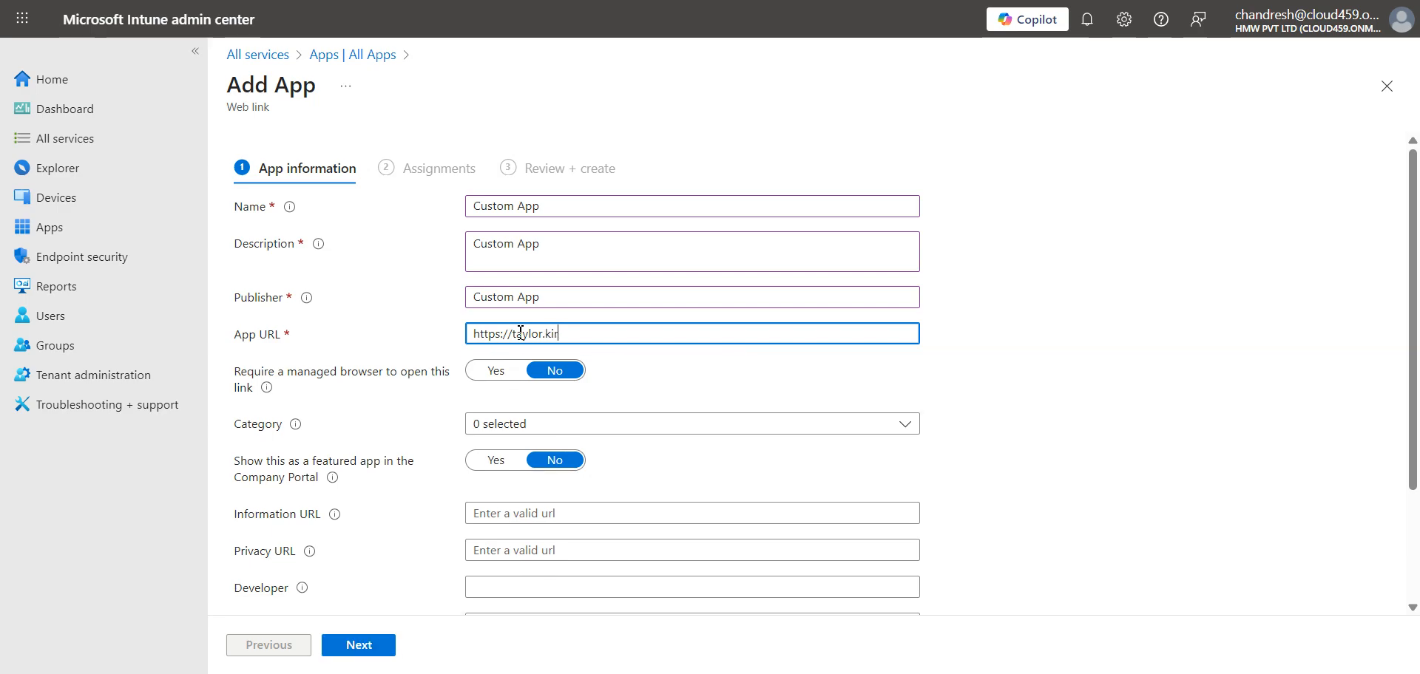
pyautogui.write('shnatreya.co')
pyautogui.press('BackSpace')
pyautogui.hotkey('ctrl', 'a')
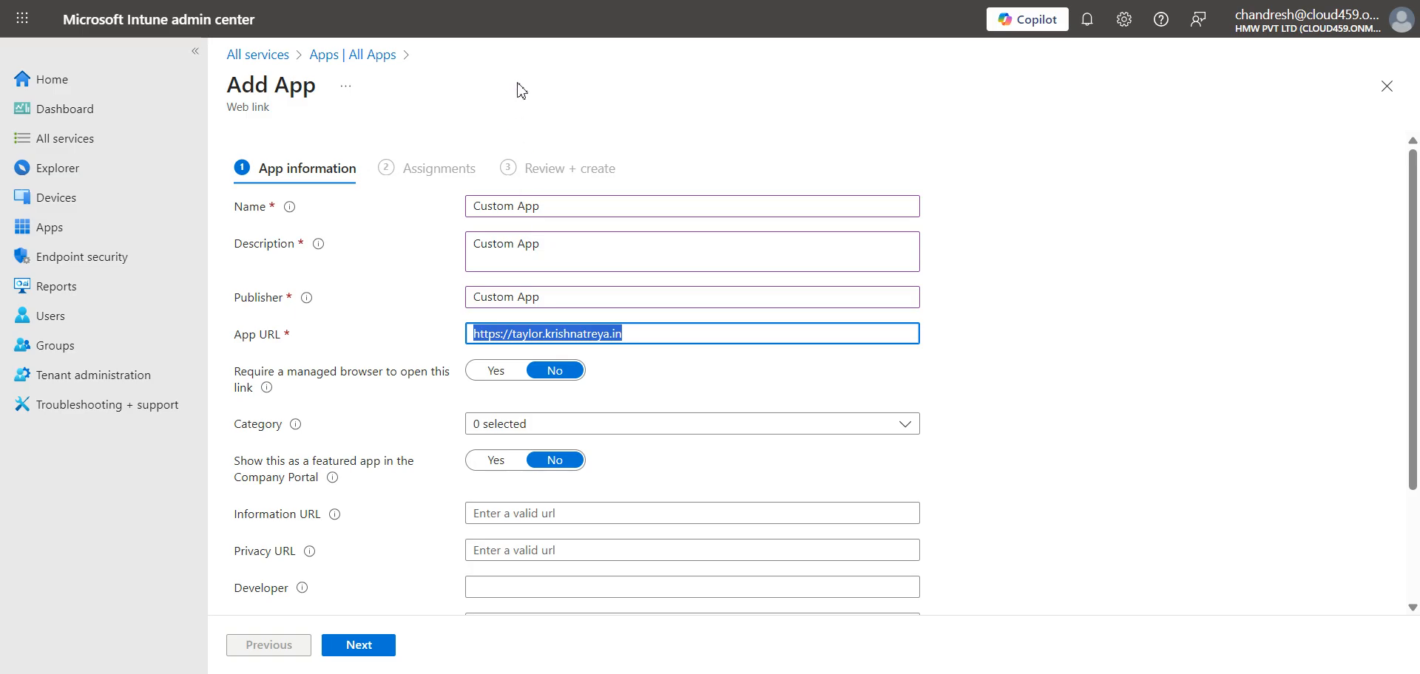
pyautogui.hotkey('ctrl', 't')
pyautogui.hotkey('ctrl', 'v')
pyautogui.press('Return')
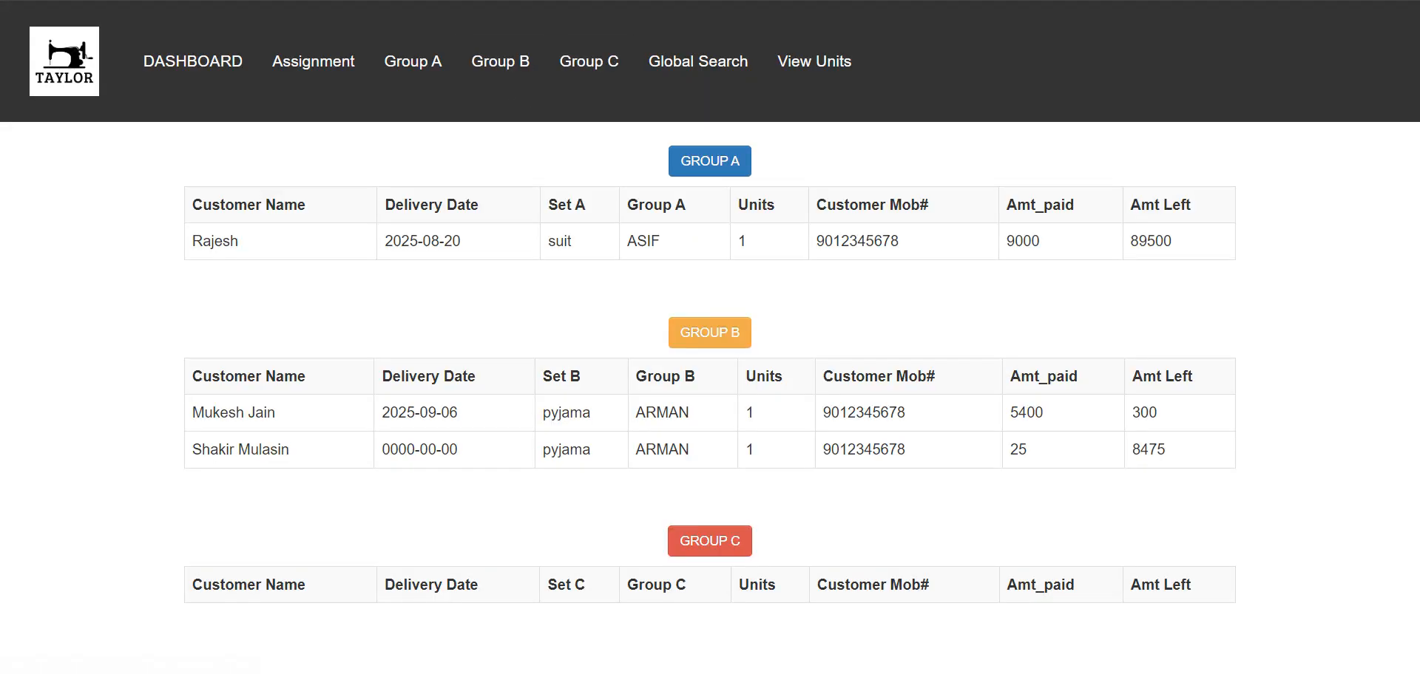
pyautogui.hotkey('ctrl', 'w')
pyautogui.click(671, 339)
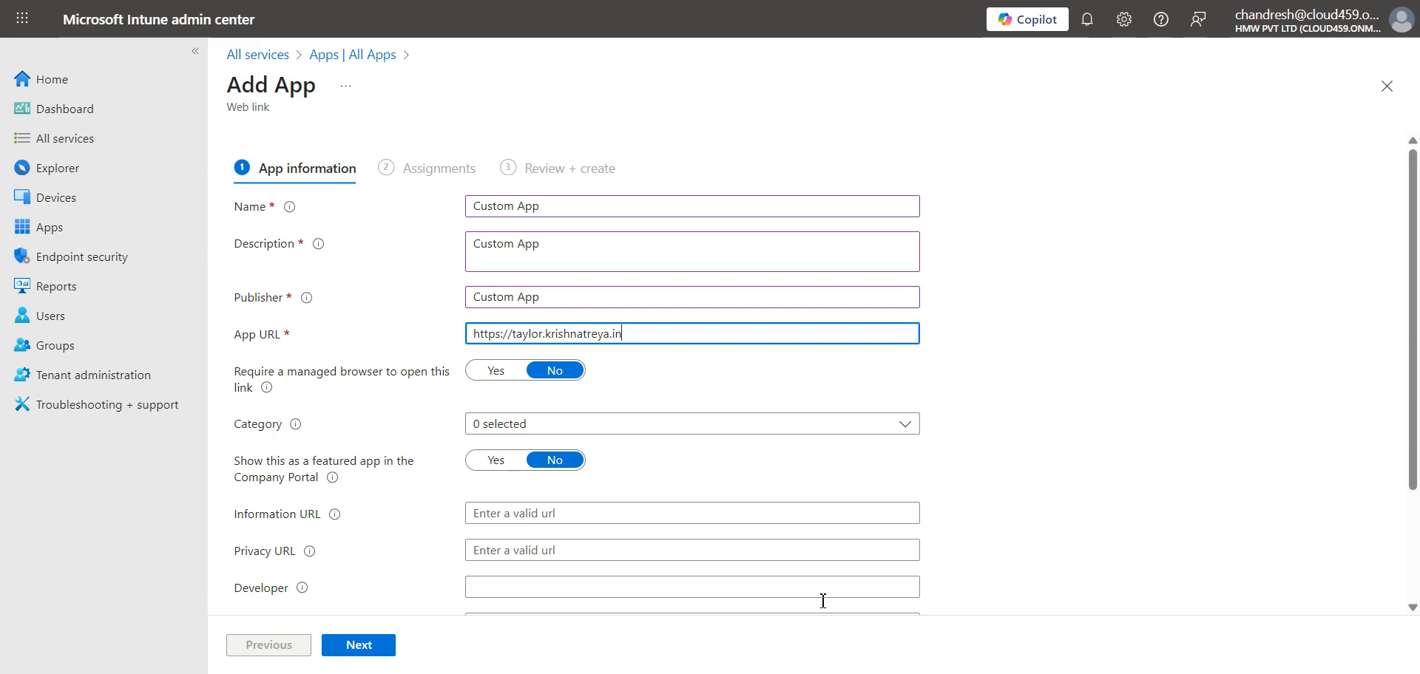
# - Highlight the 'managed' wording of the Require a managed browser setting
pyautogui.moveTo(252, 388); pyautogui.dragTo(237, 372)
pyautogui.click(302, 402)
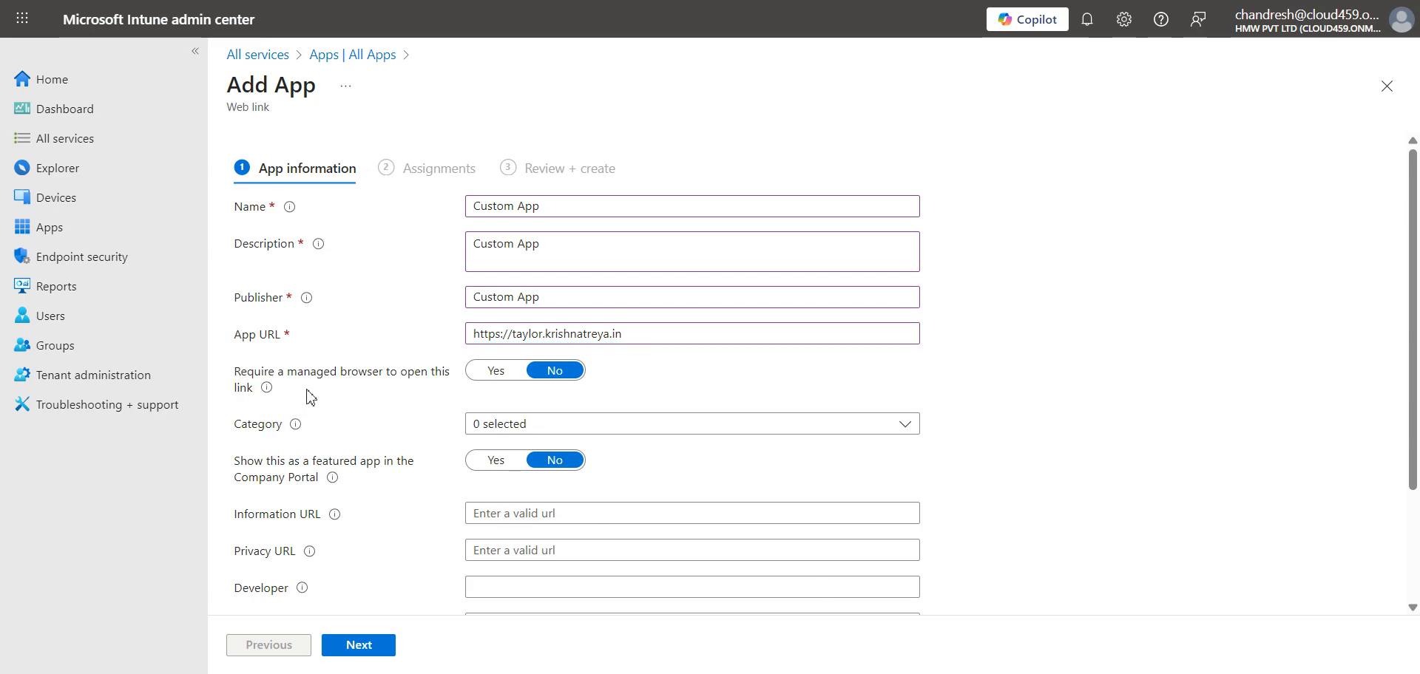
pyautogui.doubleClick(314, 377)
pyautogui.click(436, 673)
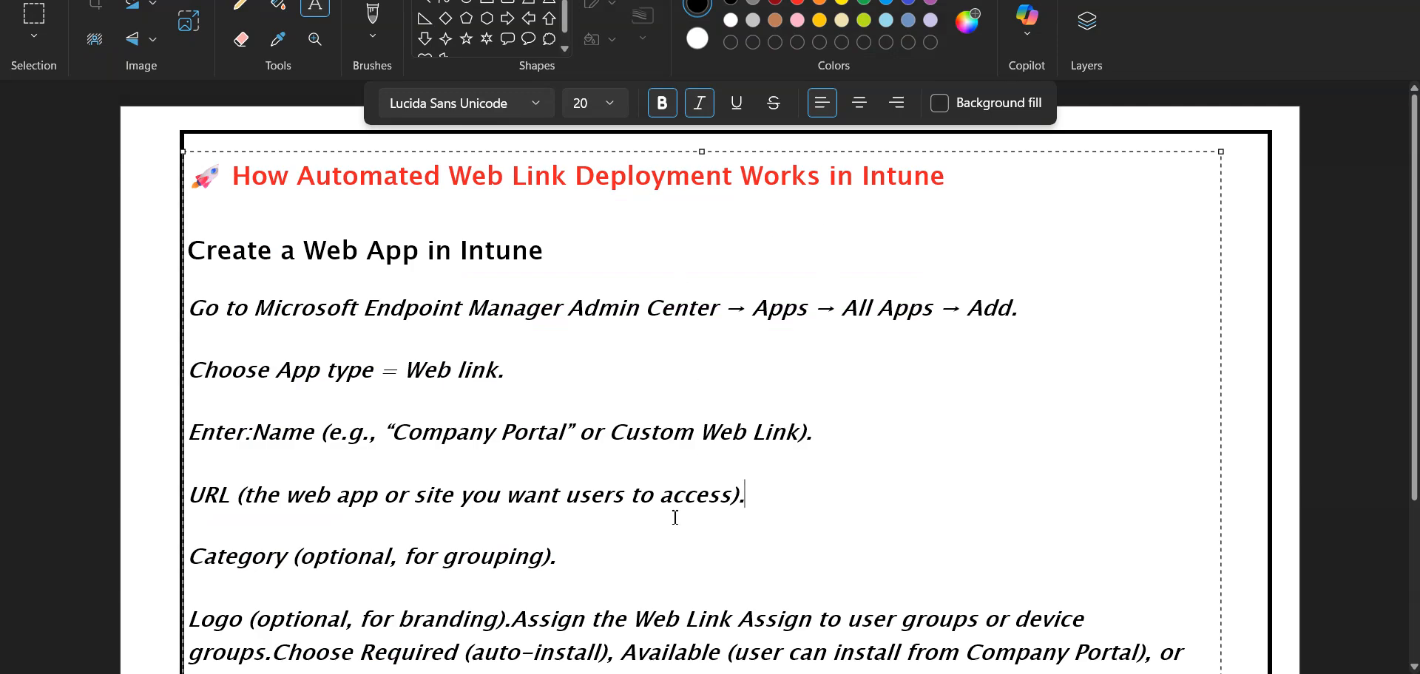
# - Leave the notes via the ExchangeRemote taskbar preview to return to the Intune form
pyautogui.click(373, 671)
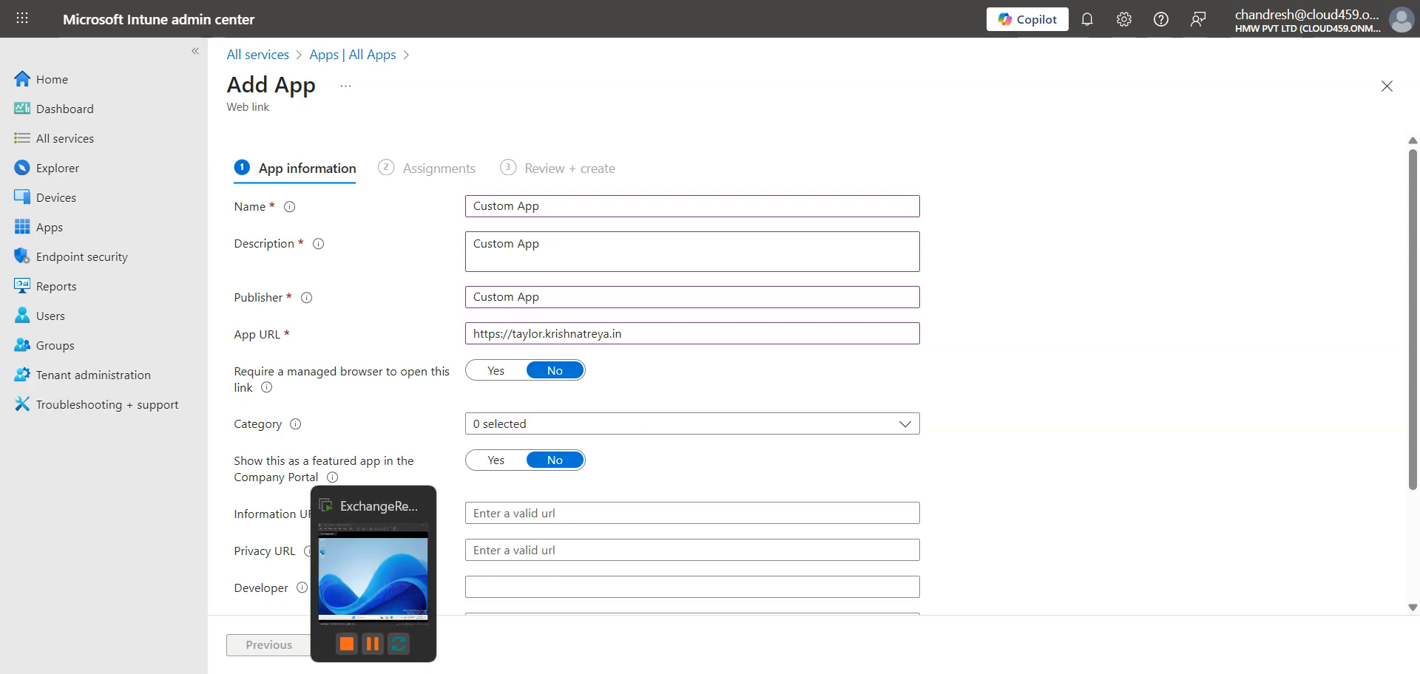
pyautogui.click(373, 673)
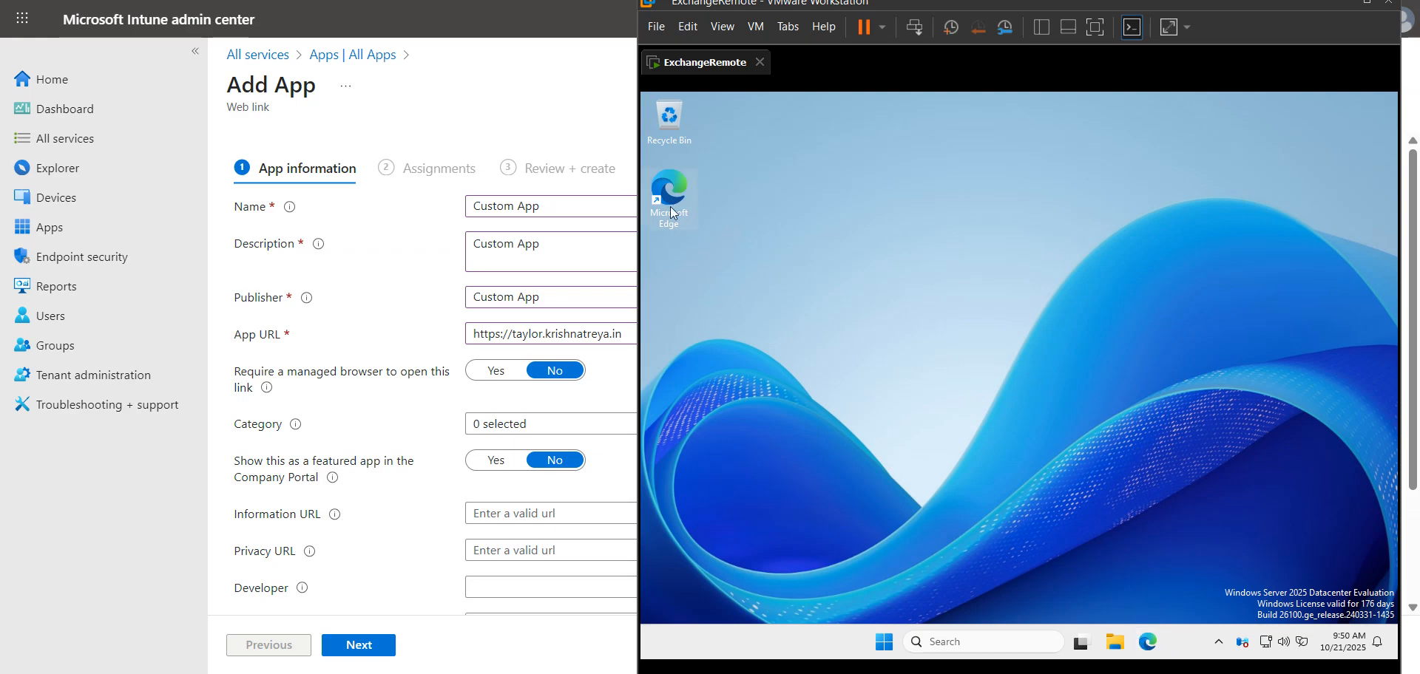
pyautogui.click(425, 392)
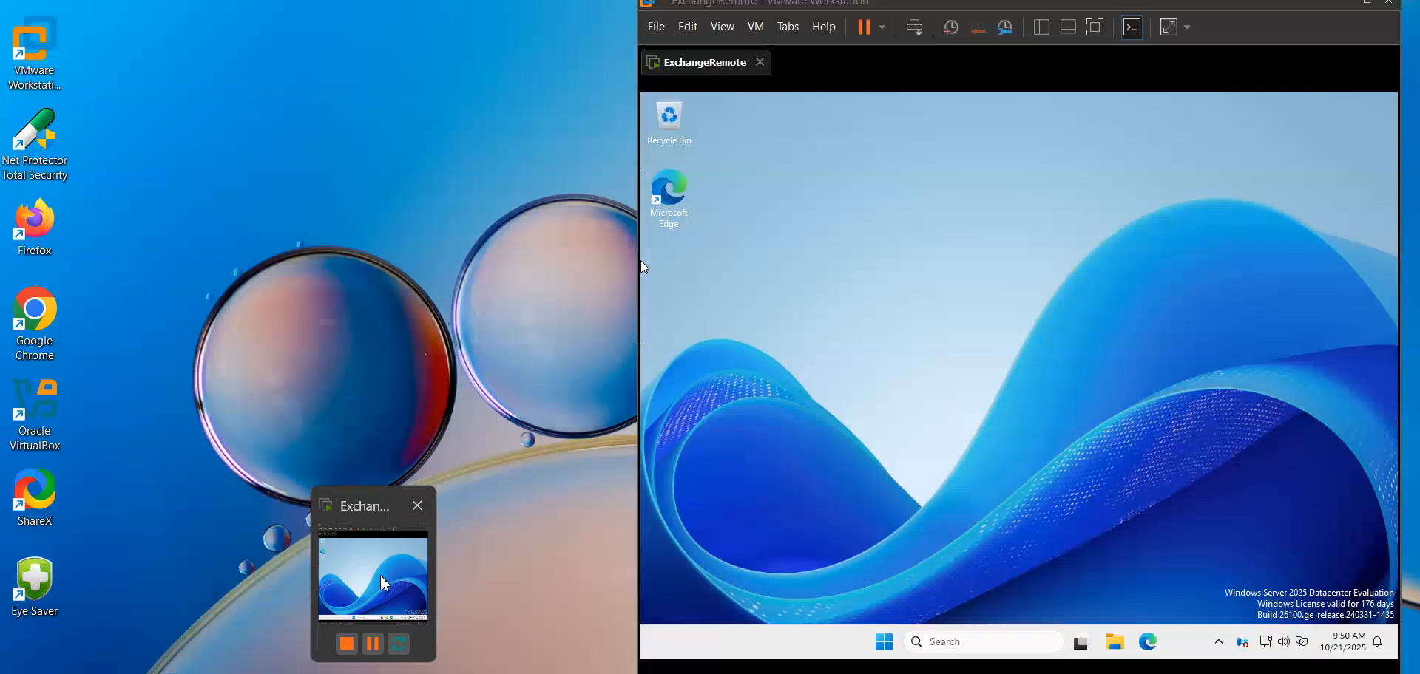
pyautogui.click(374, 586)
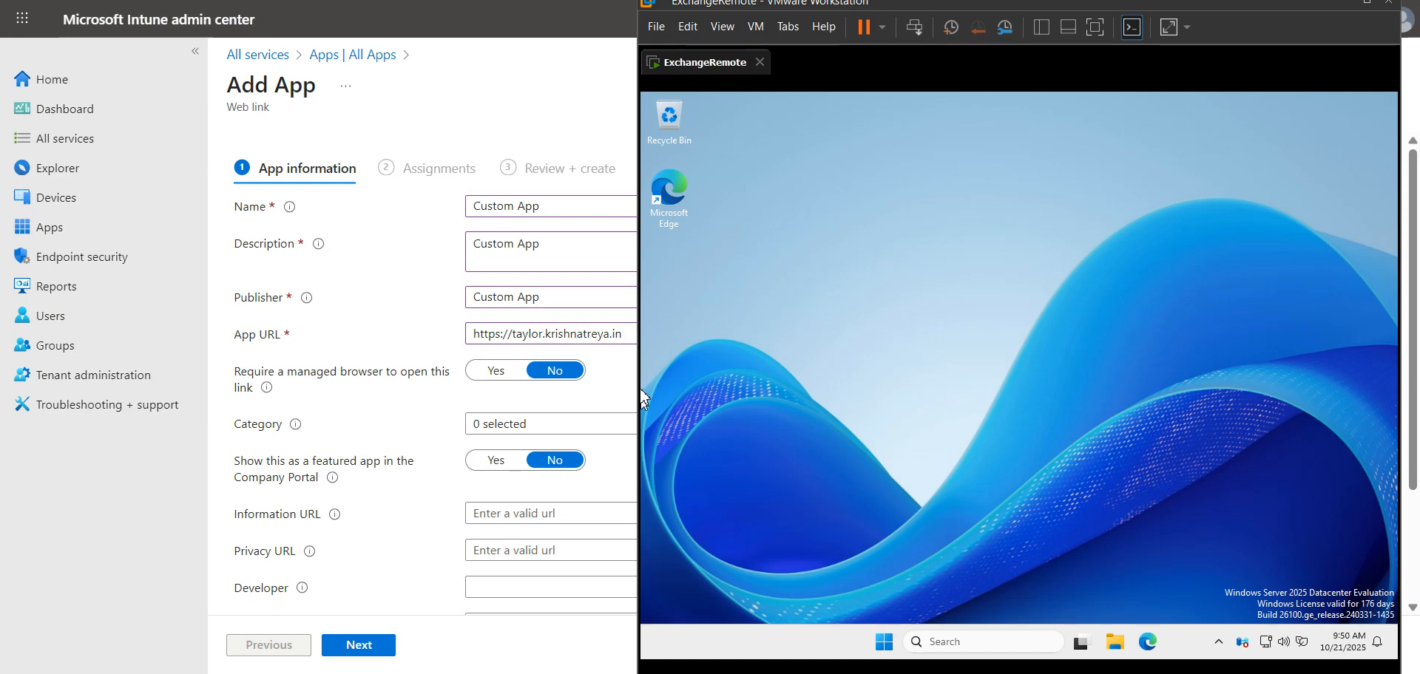
pyautogui.click(323, 400)
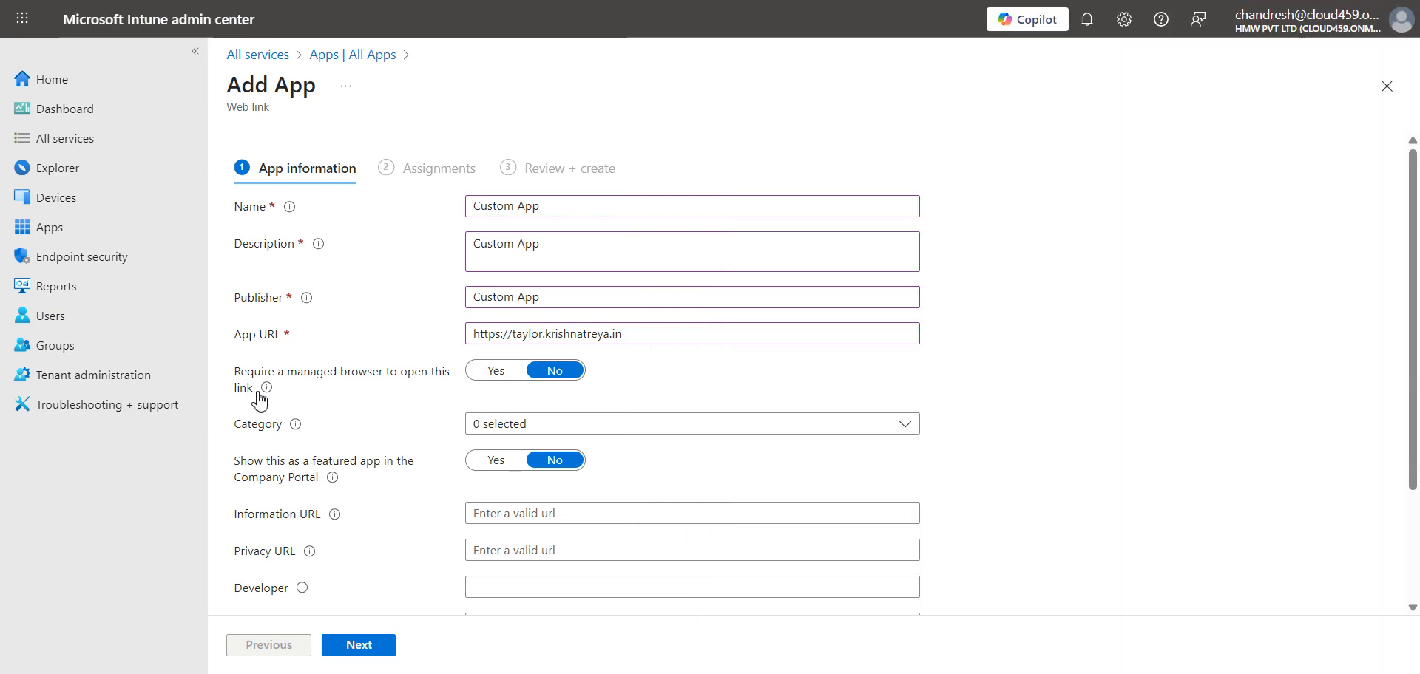
pyautogui.moveTo(268, 390)
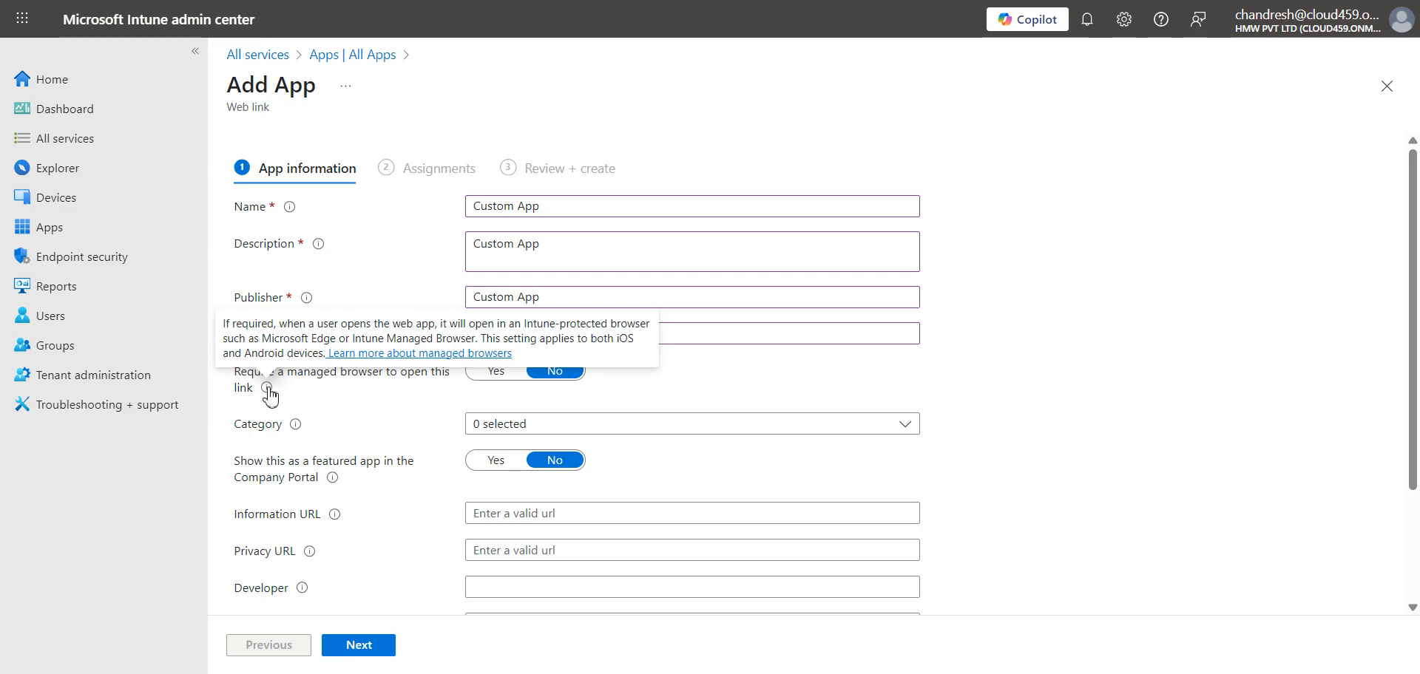
pyautogui.moveTo(374, 673)
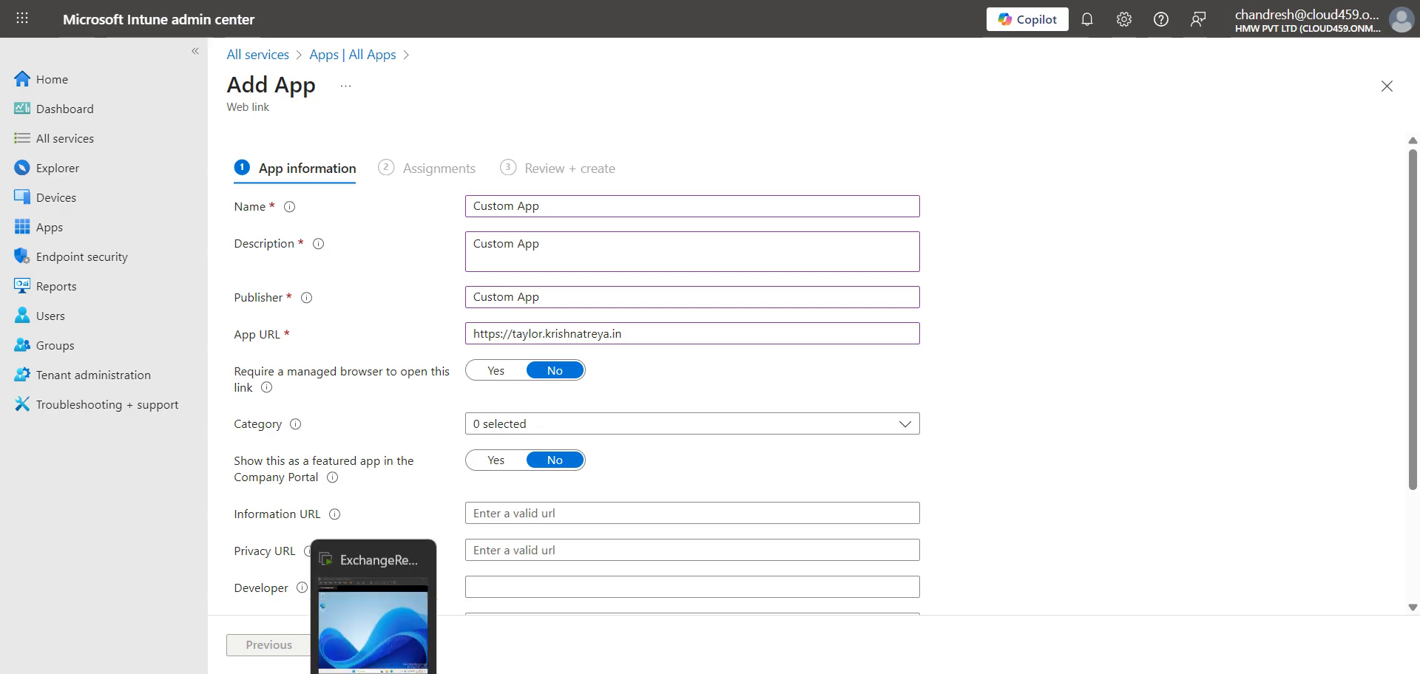
pyautogui.click(373, 625)
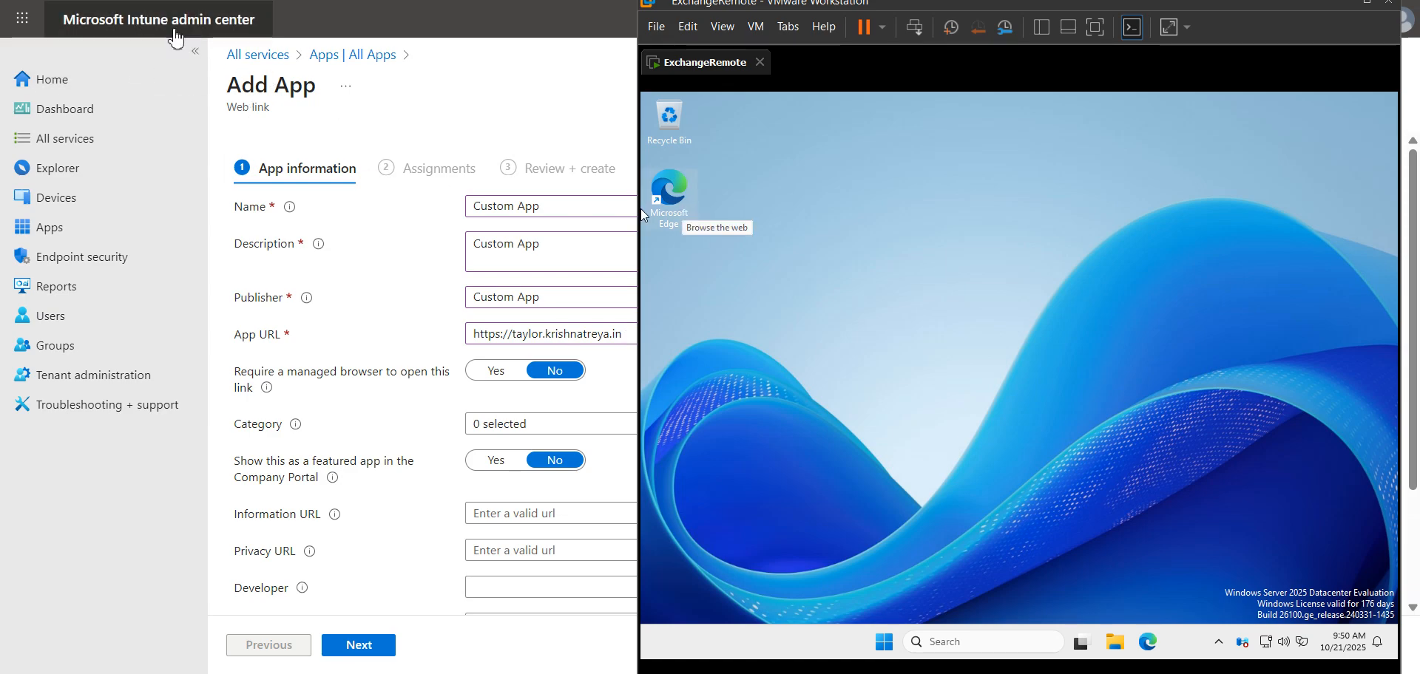
pyautogui.click(363, 403)
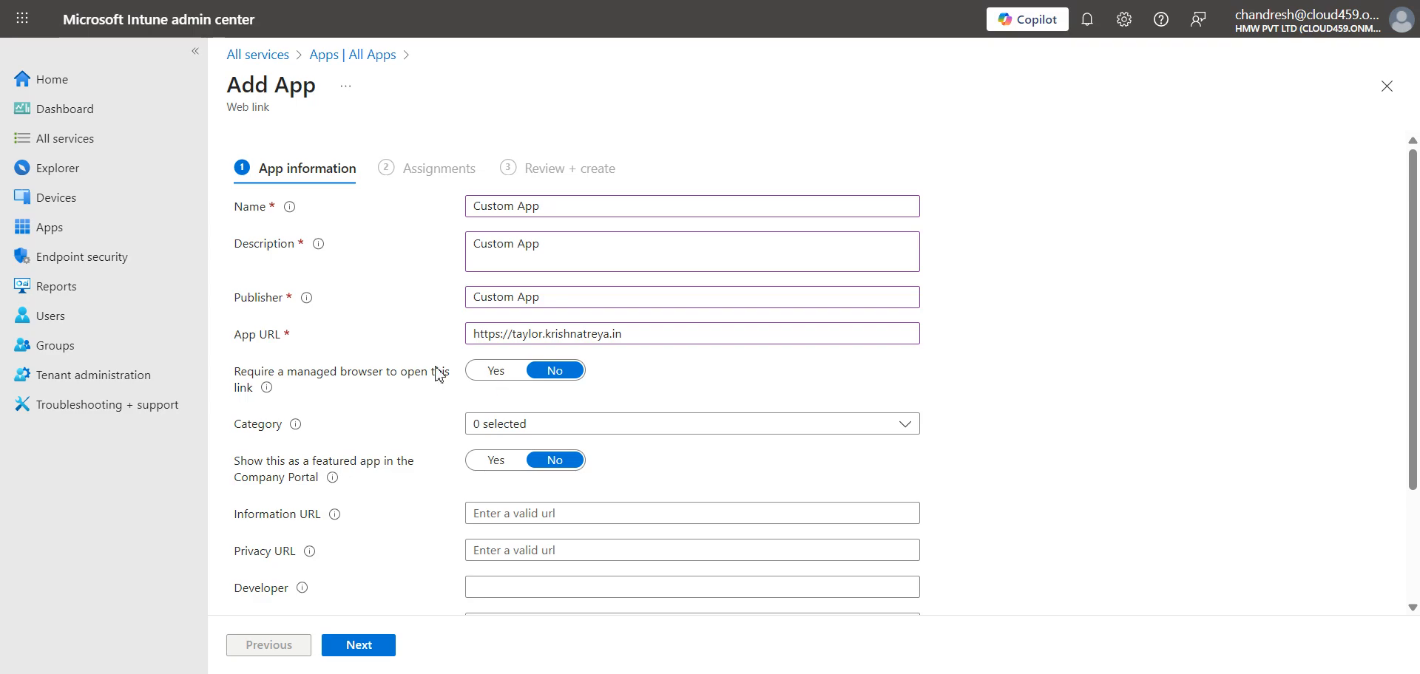
# - Set Require a managed browser to Yes and the category to Other apps only
pyautogui.click(497, 376)
pyautogui.click(498, 427)
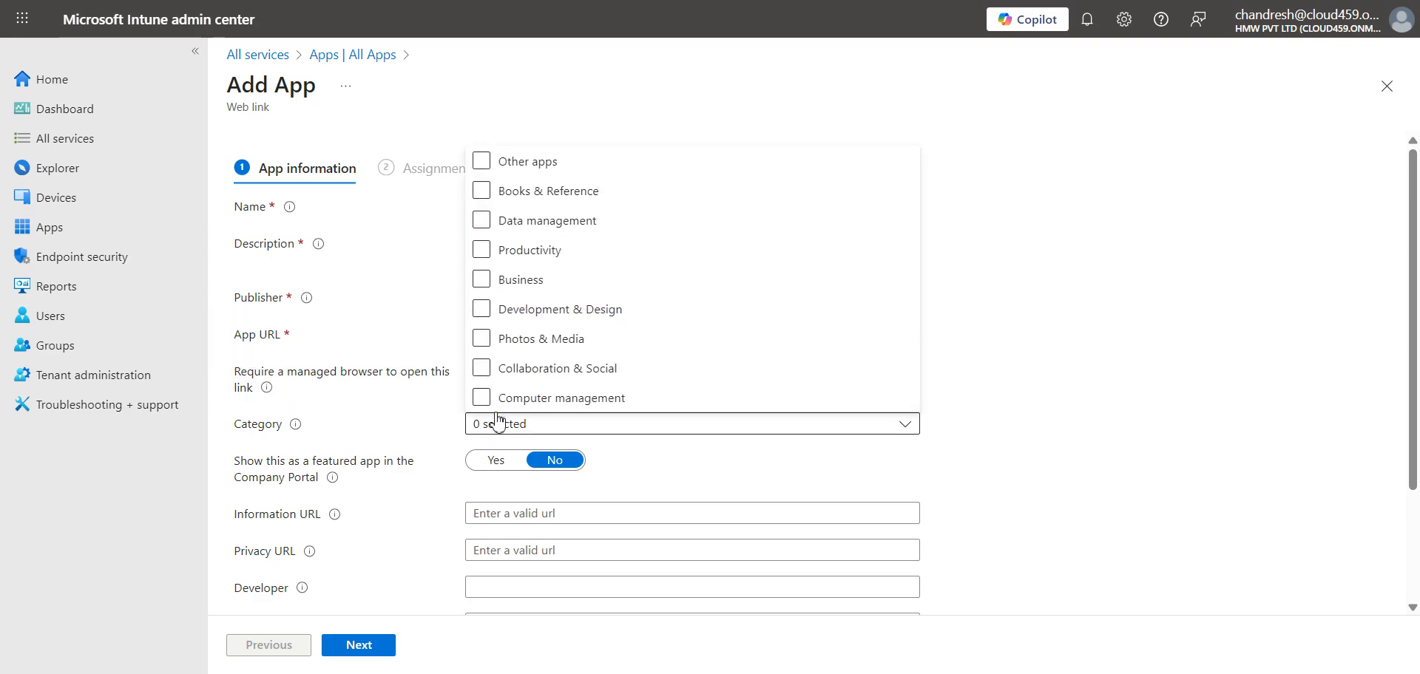
pyautogui.click(481, 222)
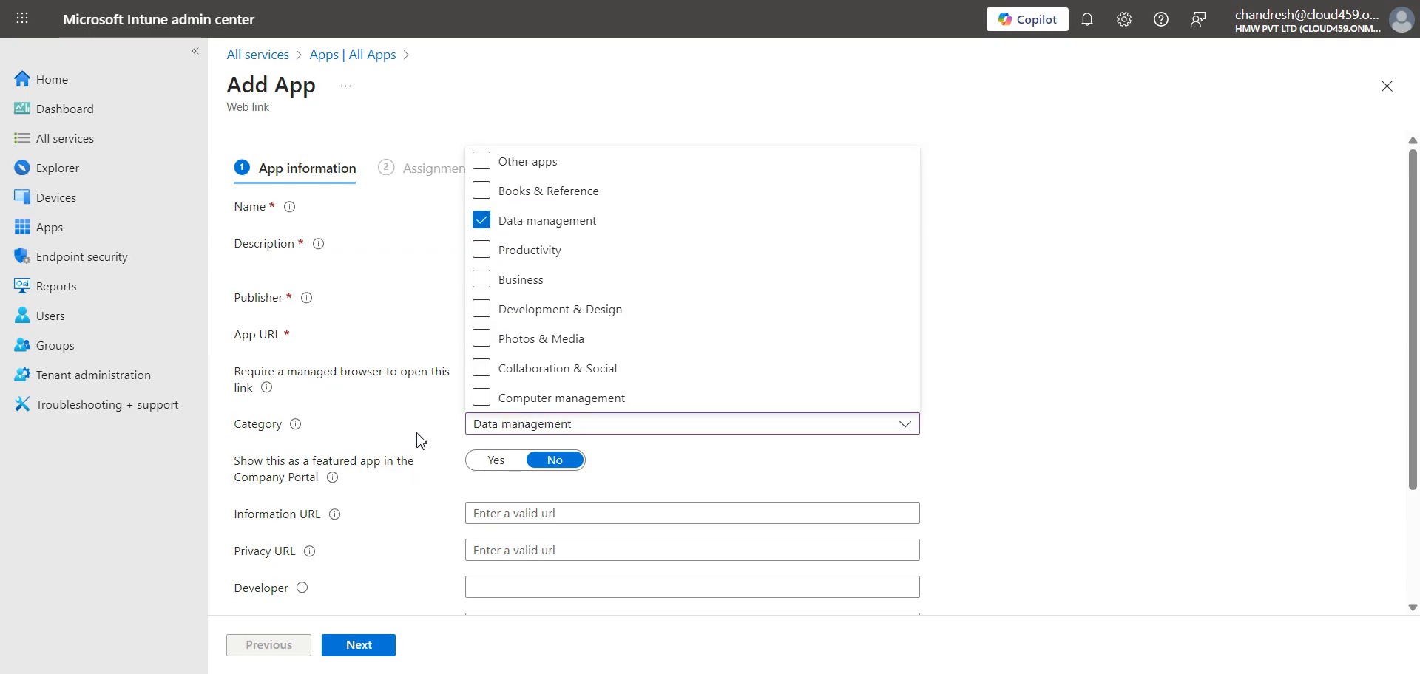
pyautogui.click(481, 162)
pyautogui.click(482, 220)
pyautogui.click(395, 411)
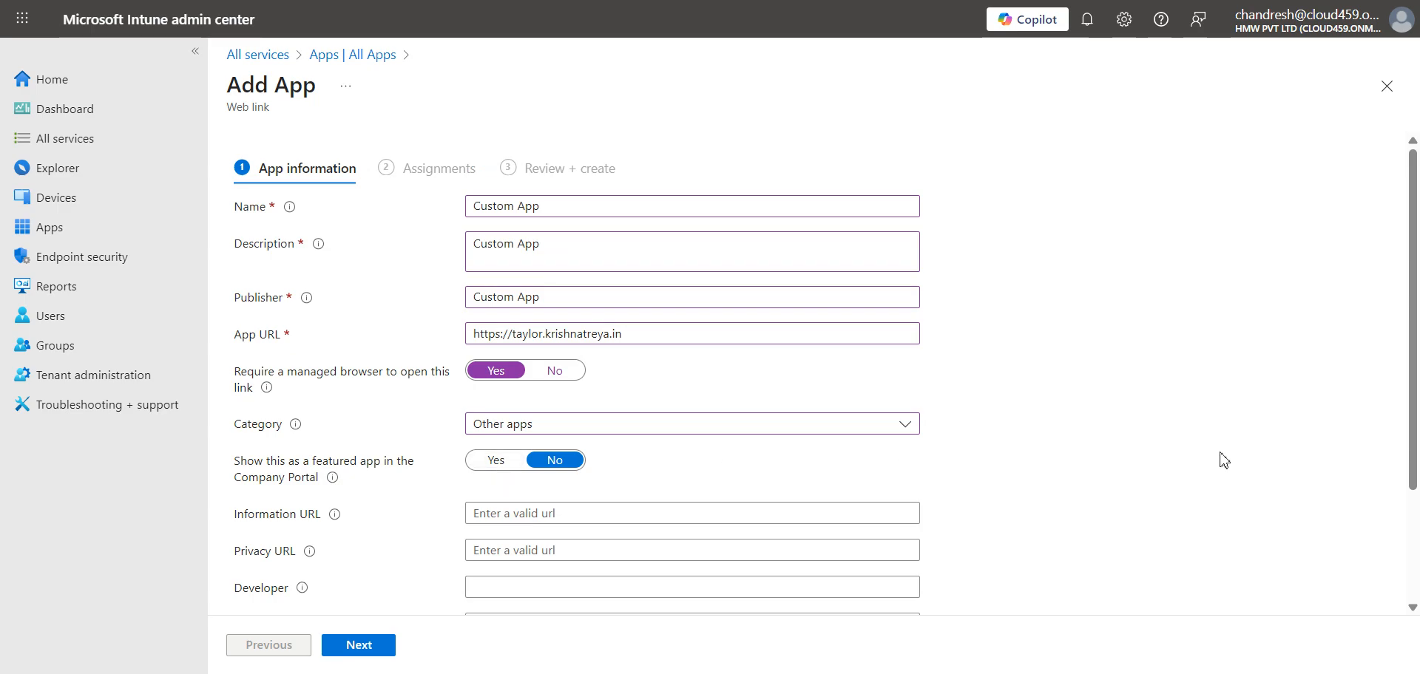
pyautogui.moveTo(1413, 445); pyautogui.dragTo(1414, 564)
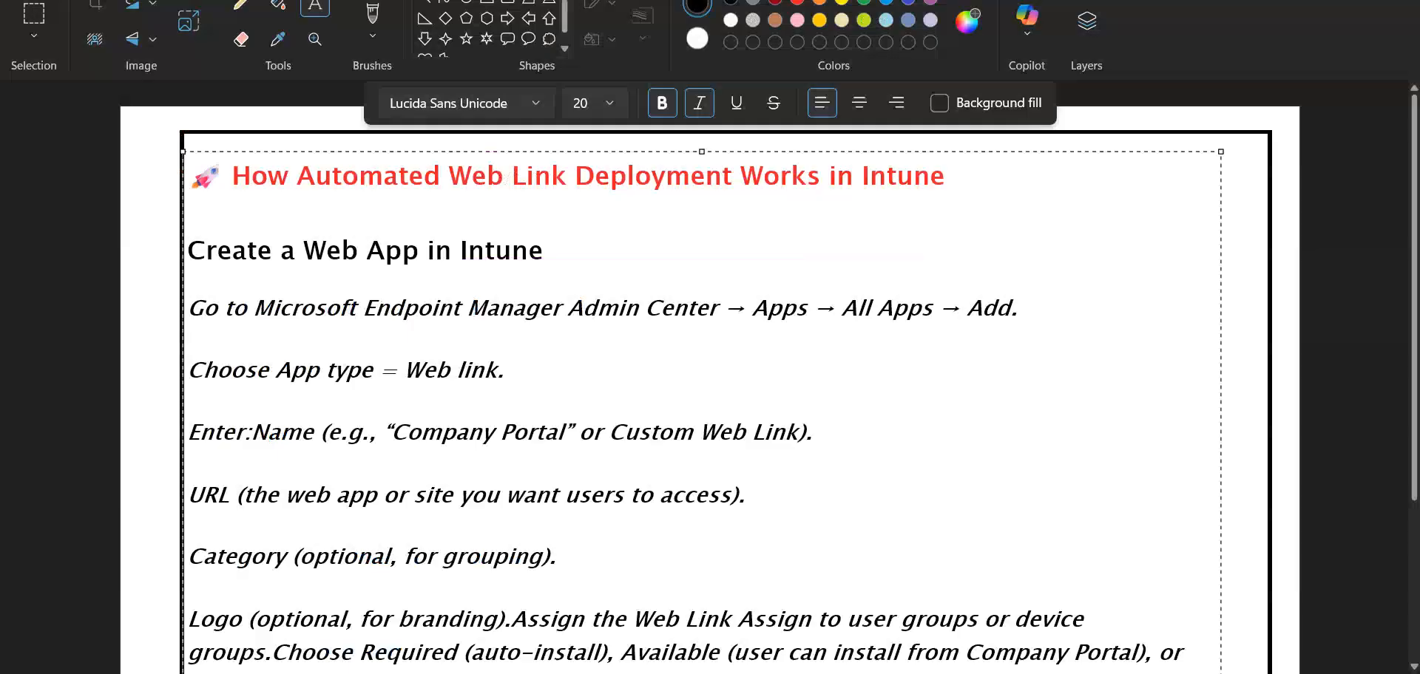
# - Scroll the Paint notes down to the Category and Logo steps
pyautogui.scroll(-3, 569, 572)
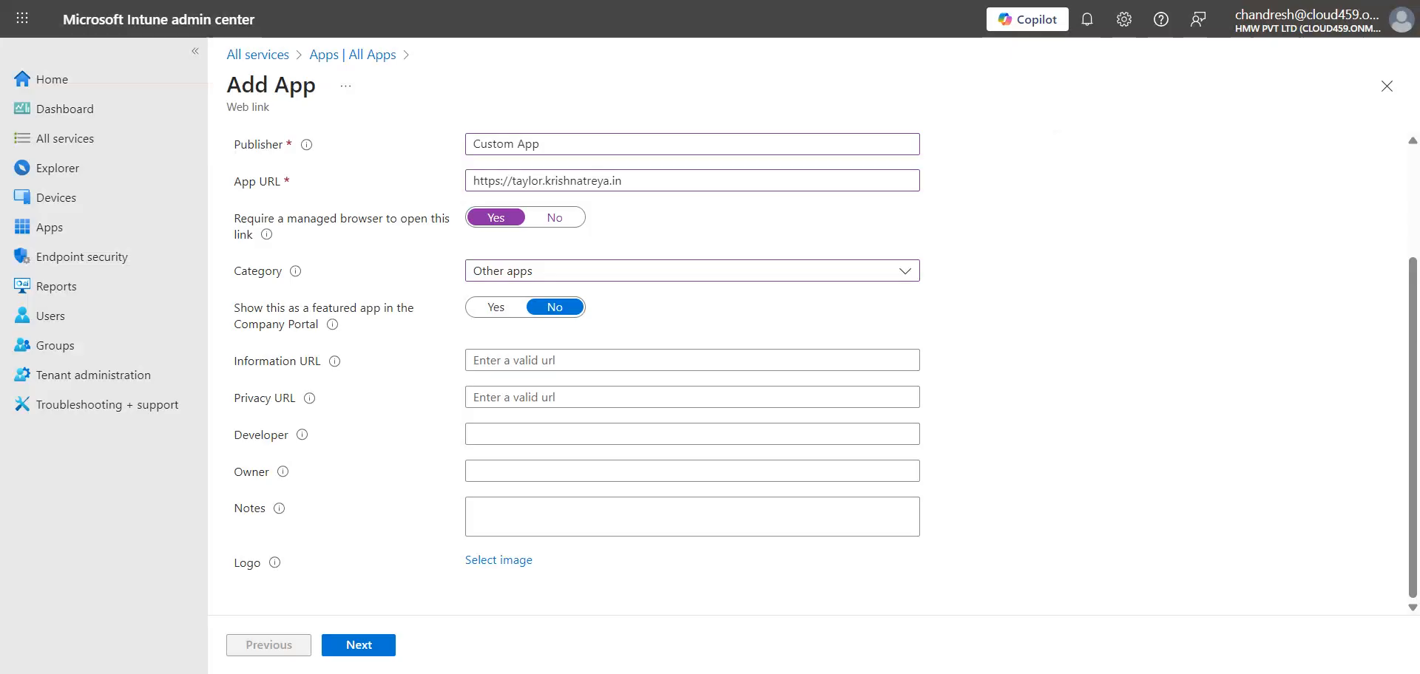
pyautogui.click(515, 356)
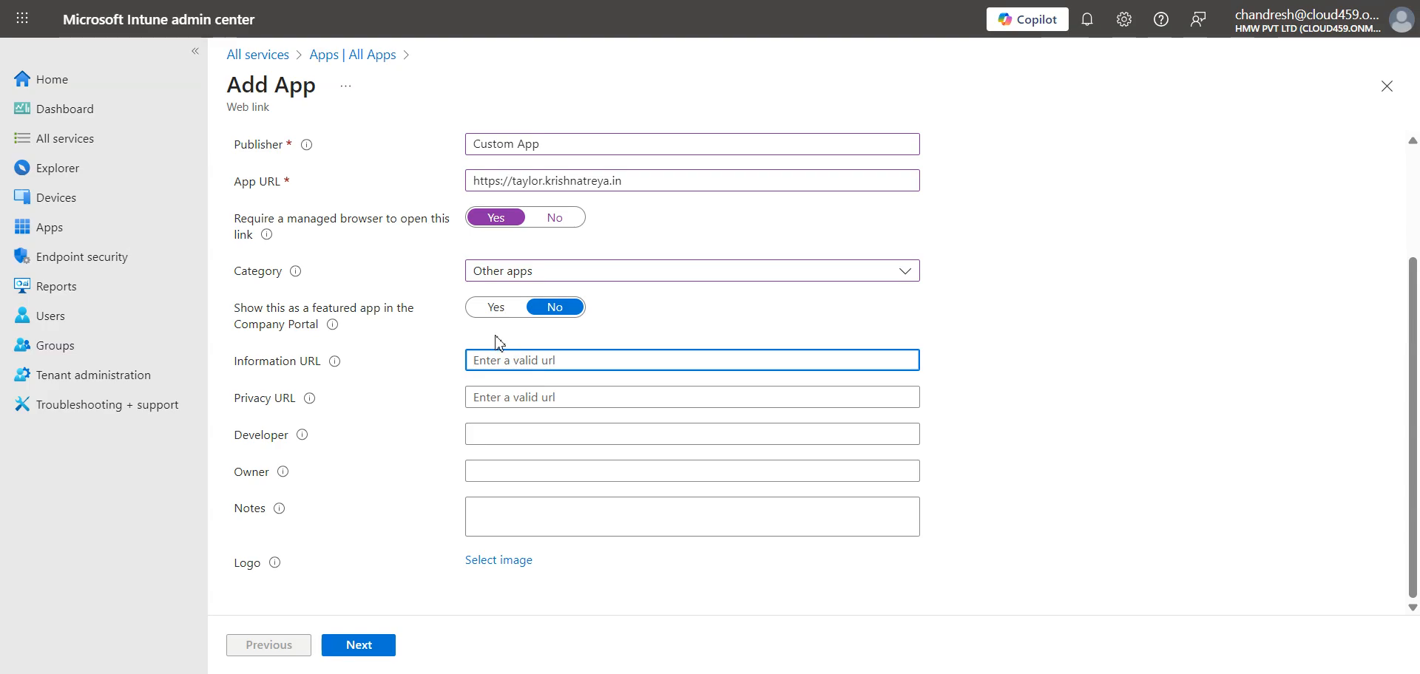
pyautogui.moveTo(339, 366)
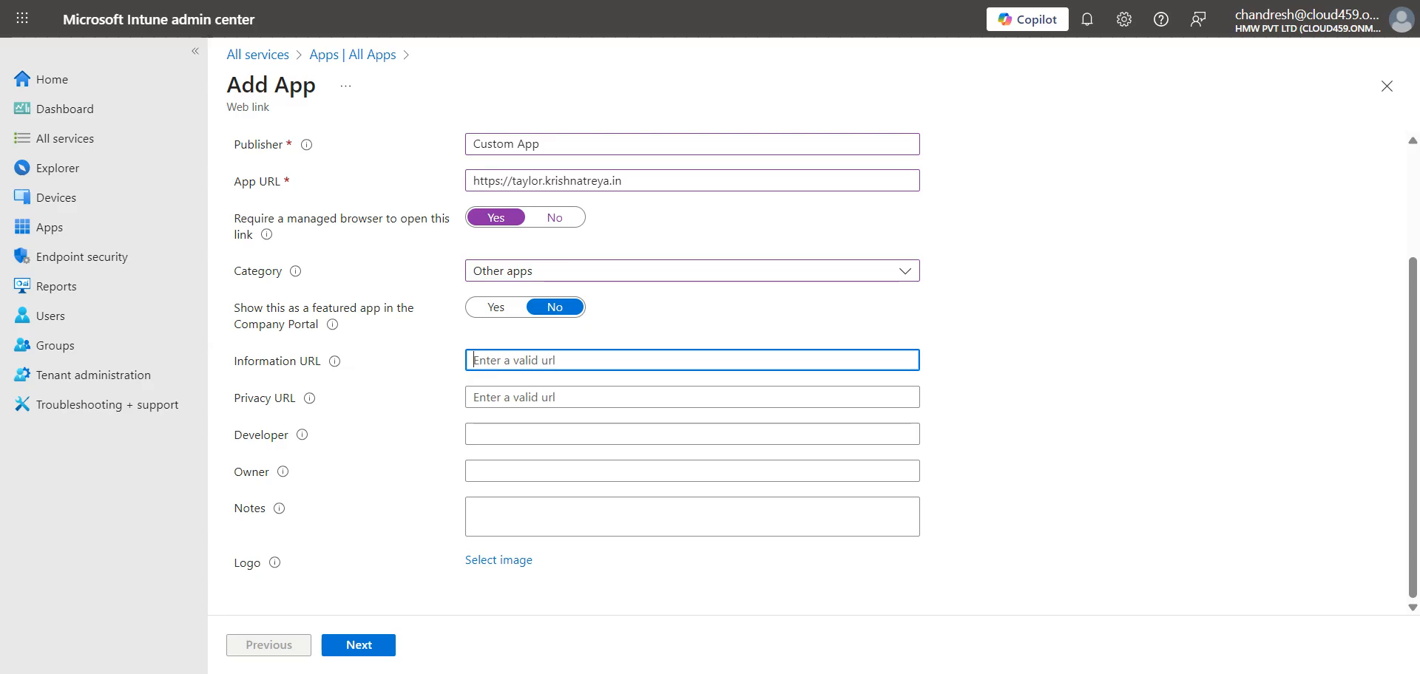
# - After abandoned browser and Run attempts, type 'Compan' in Windows Search to find Company Portal
pyautogui.hotkey('ctrl', 't')
pyautogui.write('app')
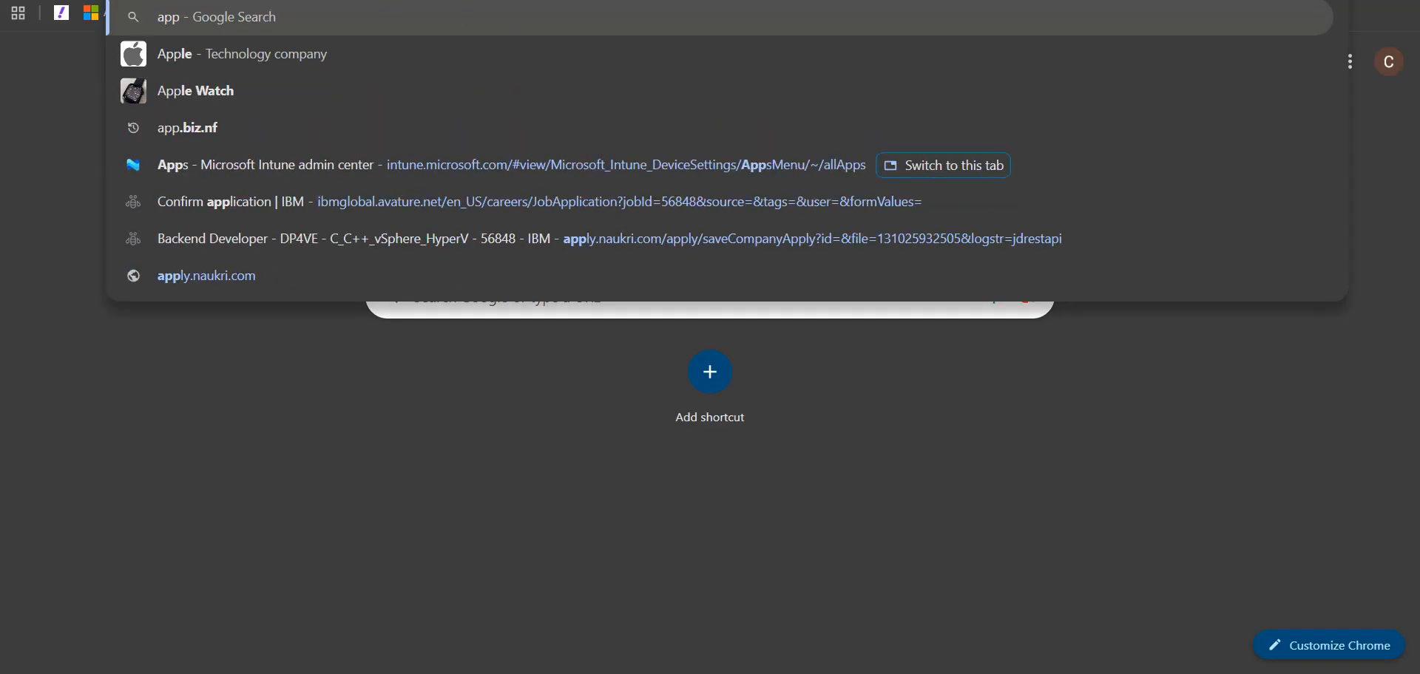
pyautogui.write('s.micr')
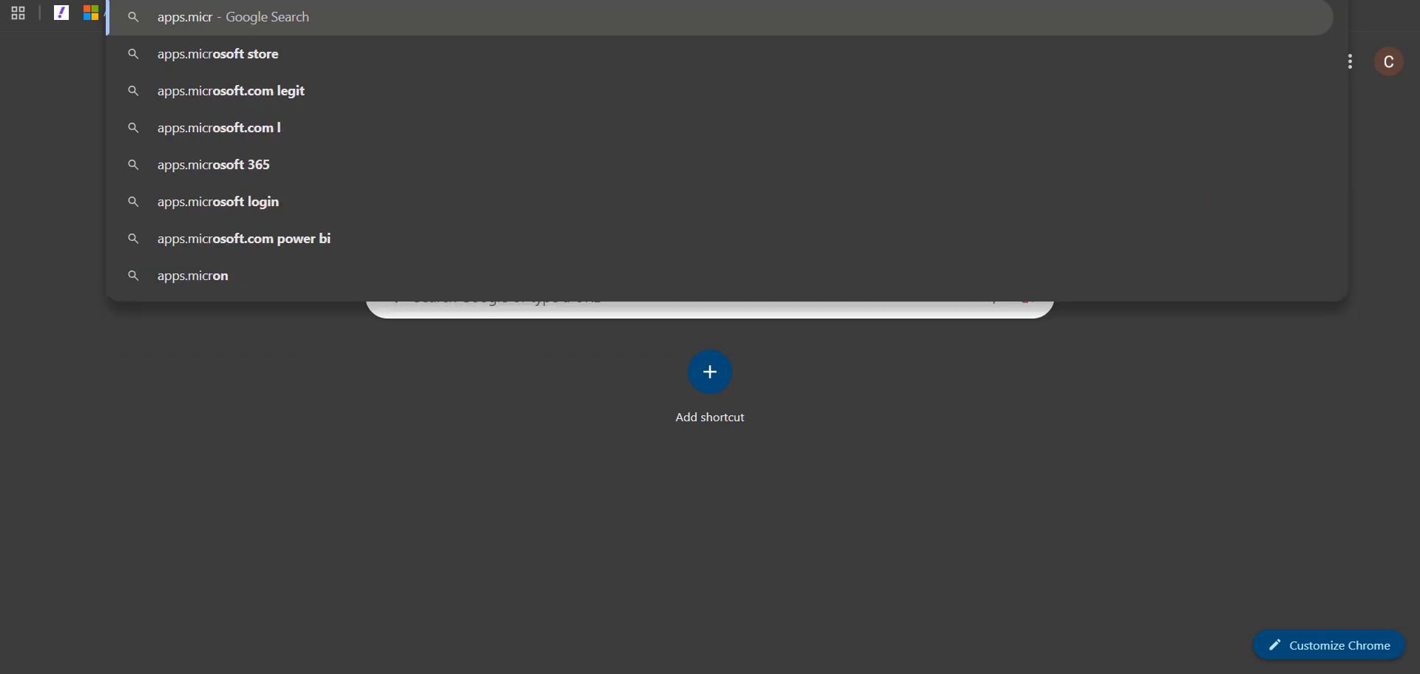
pyautogui.click(247, 531)
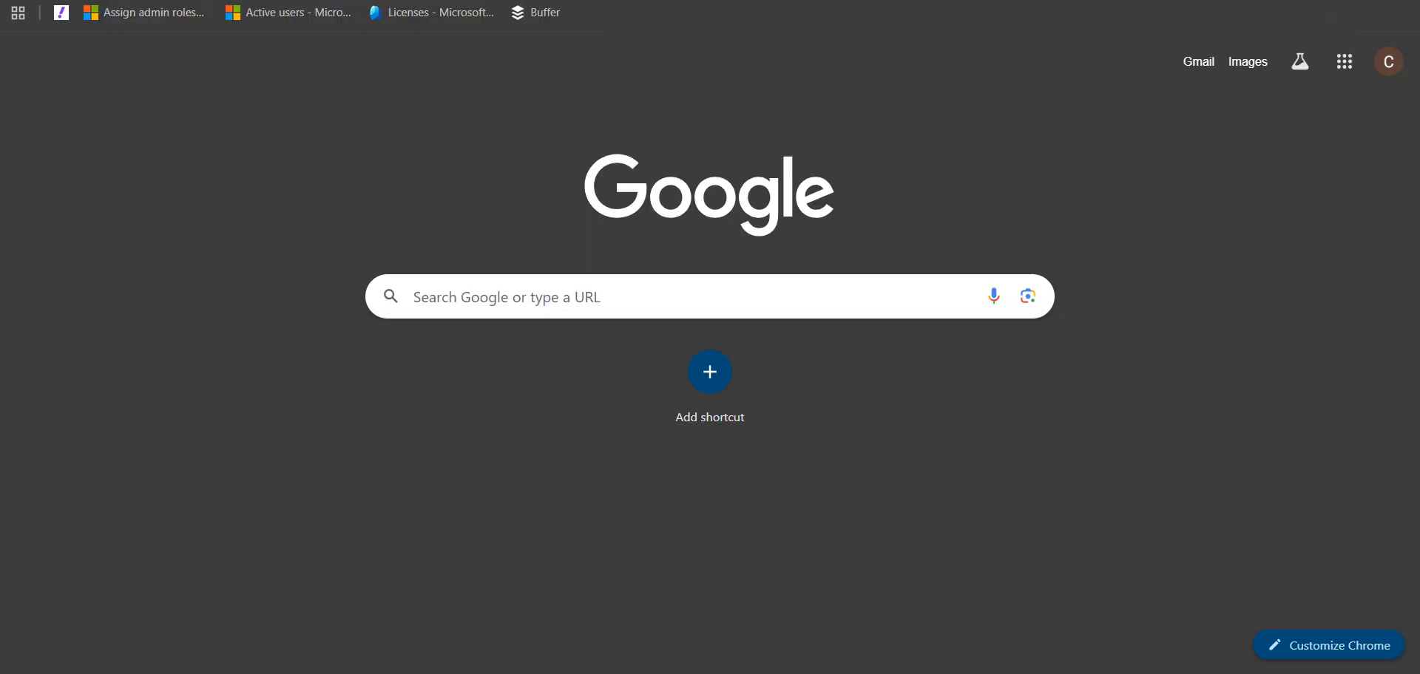
pyautogui.click(111, 672)
pyautogui.write('mi')
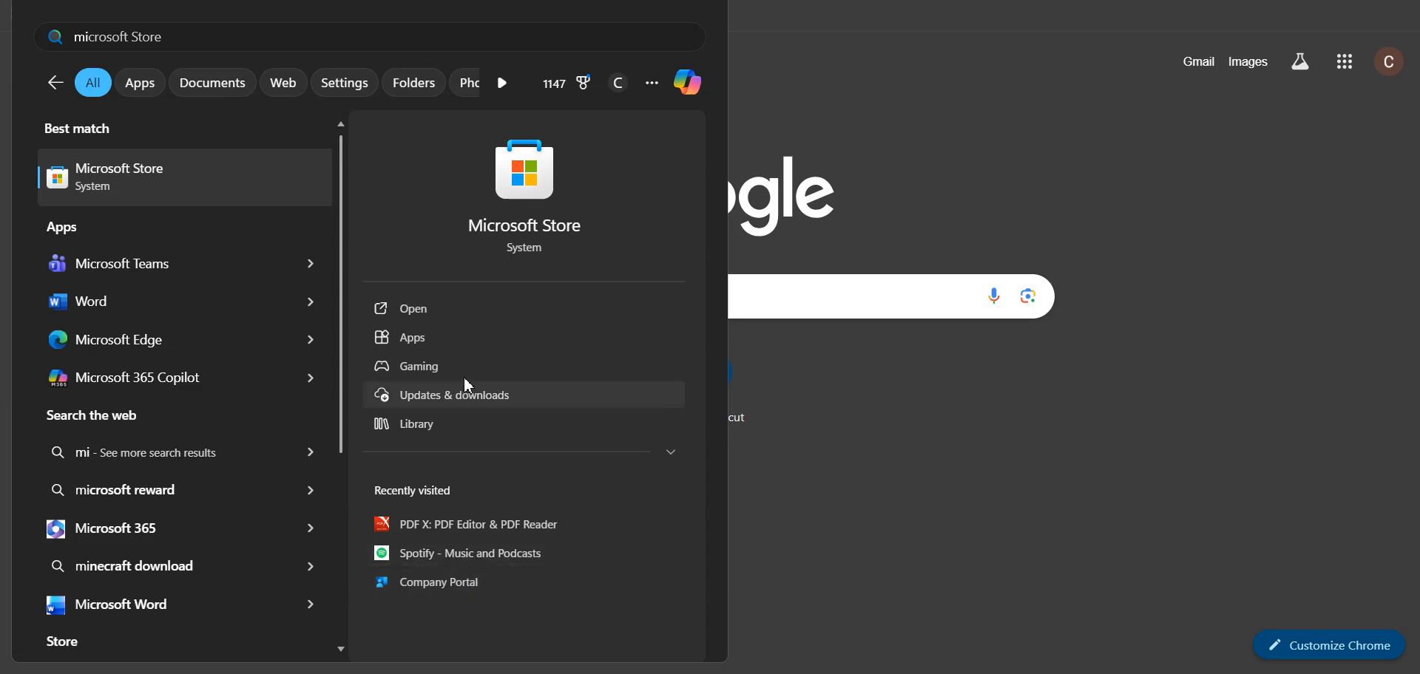
pyautogui.click(8, 658)
pyautogui.press('super+r')
pyautogui.write('Com')
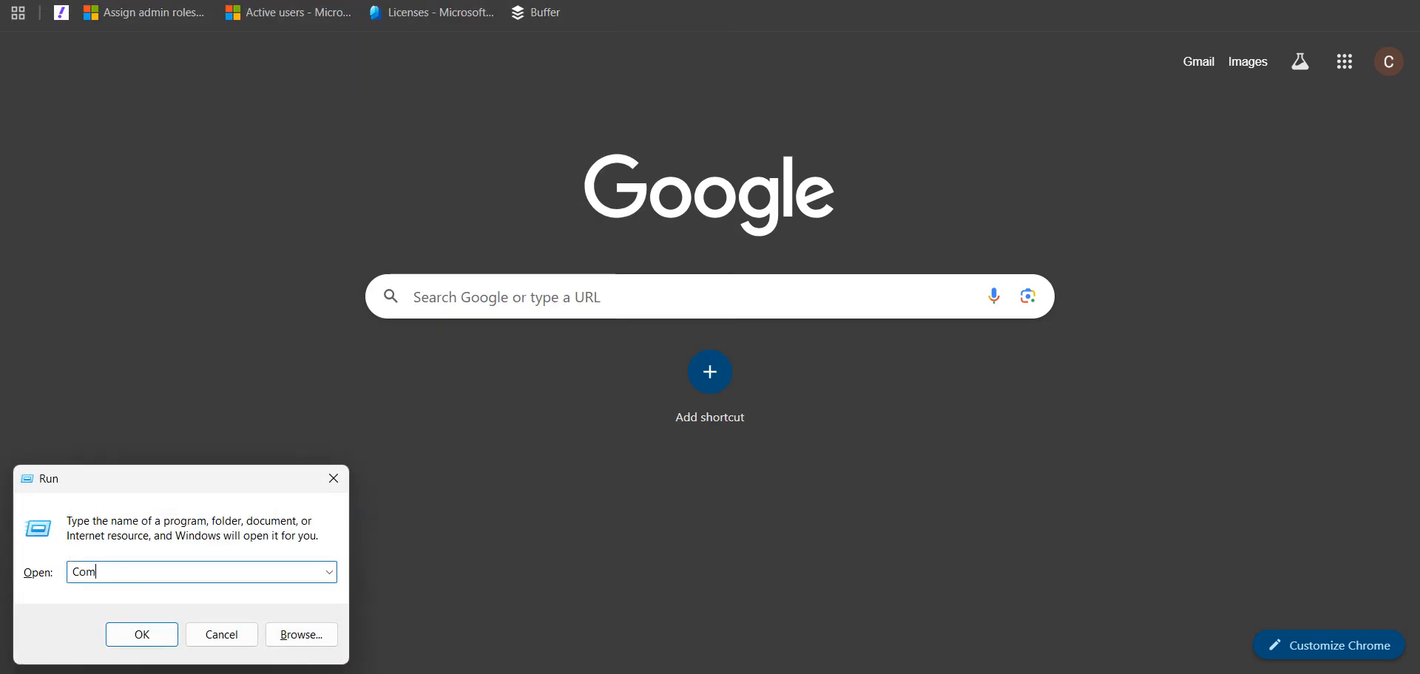
pyautogui.click(333, 478)
pyautogui.press('super+s')
pyautogui.write('Company Portal')
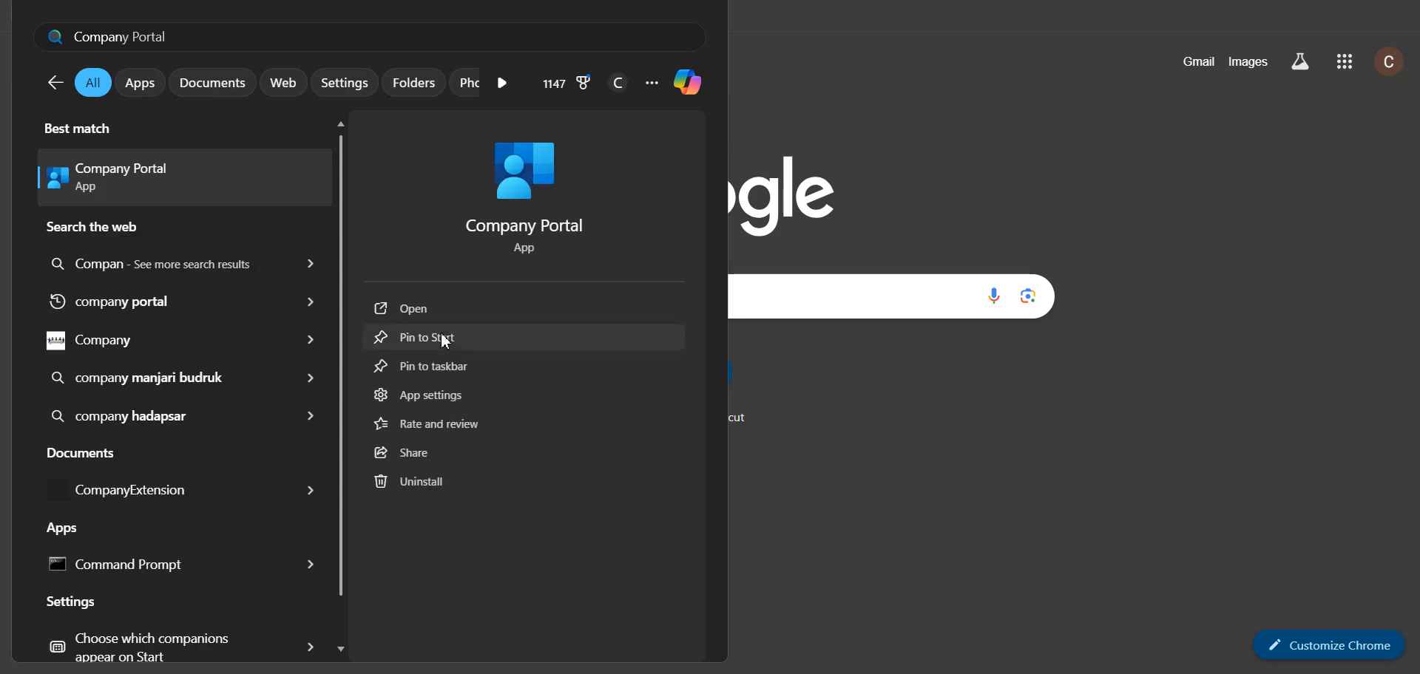
# - Open Company Portal, sort its empty Apps list Oldest first, then close it
pyautogui.click(434, 311)
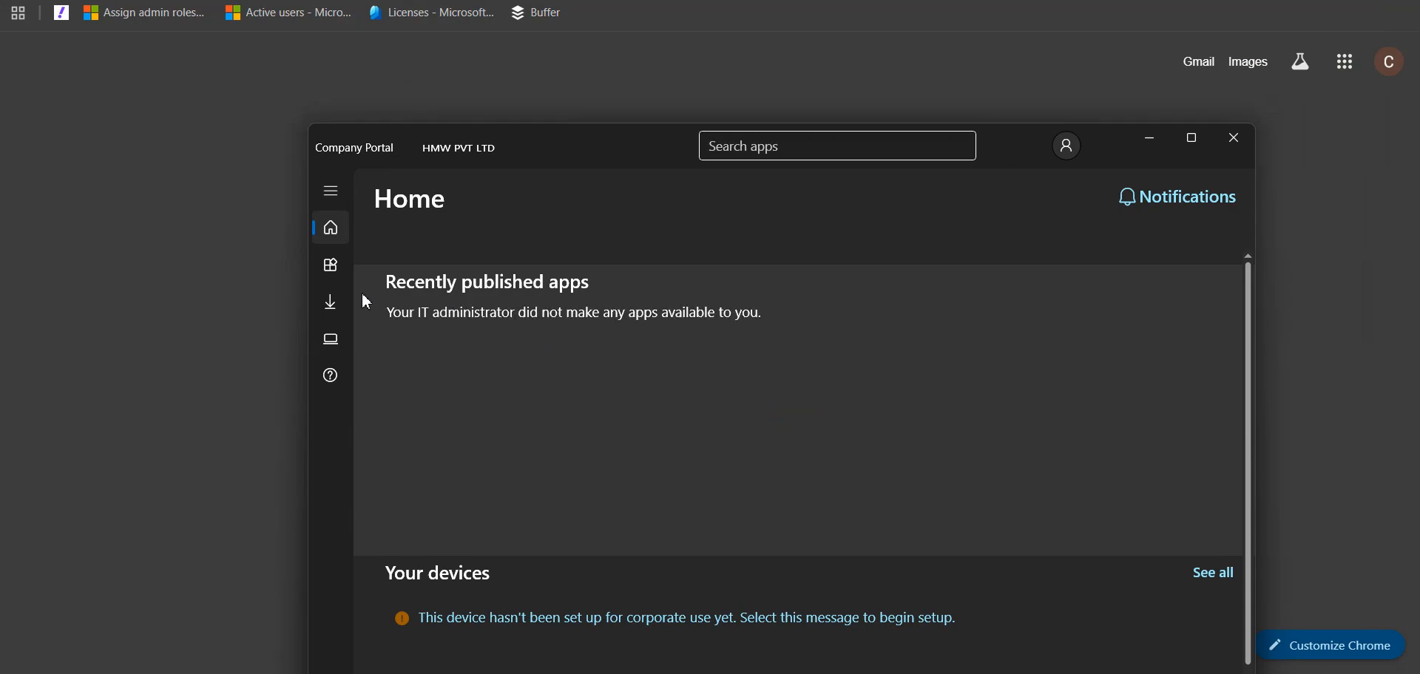
pyautogui.scroll(-4, 992, 320)
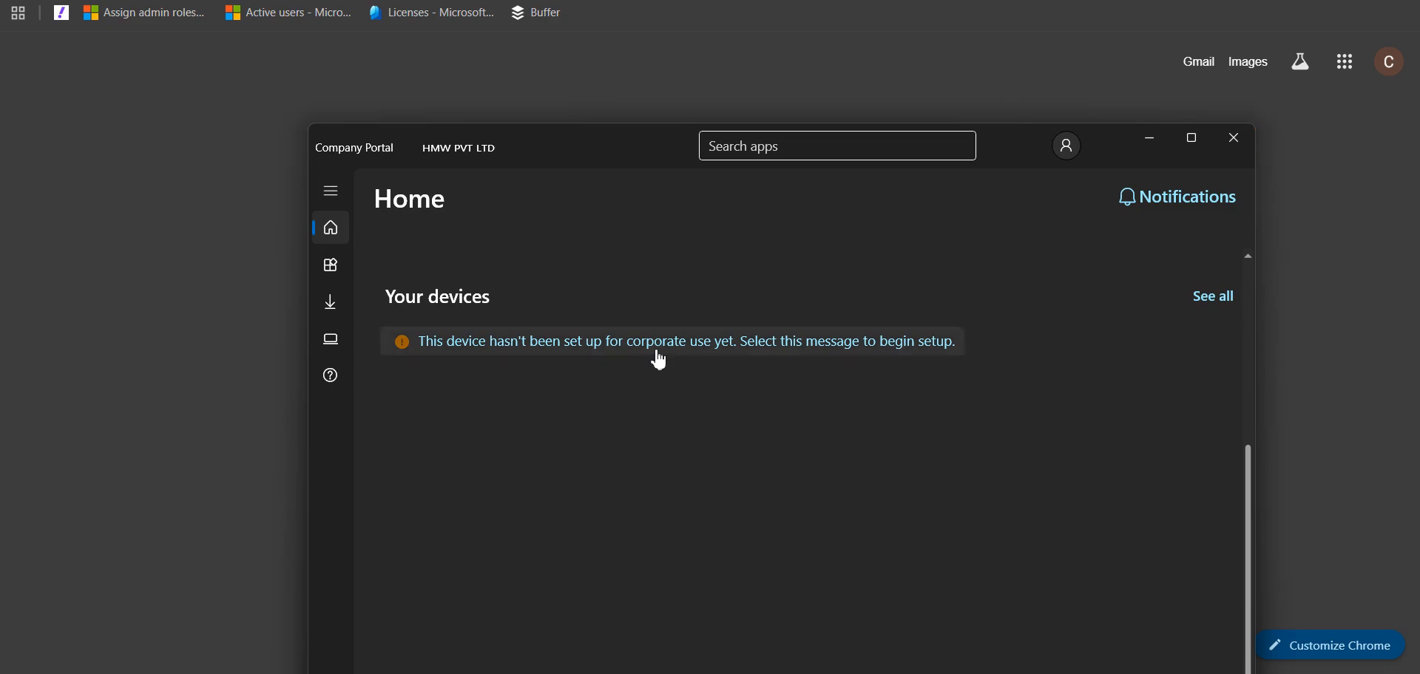
pyautogui.click(331, 279)
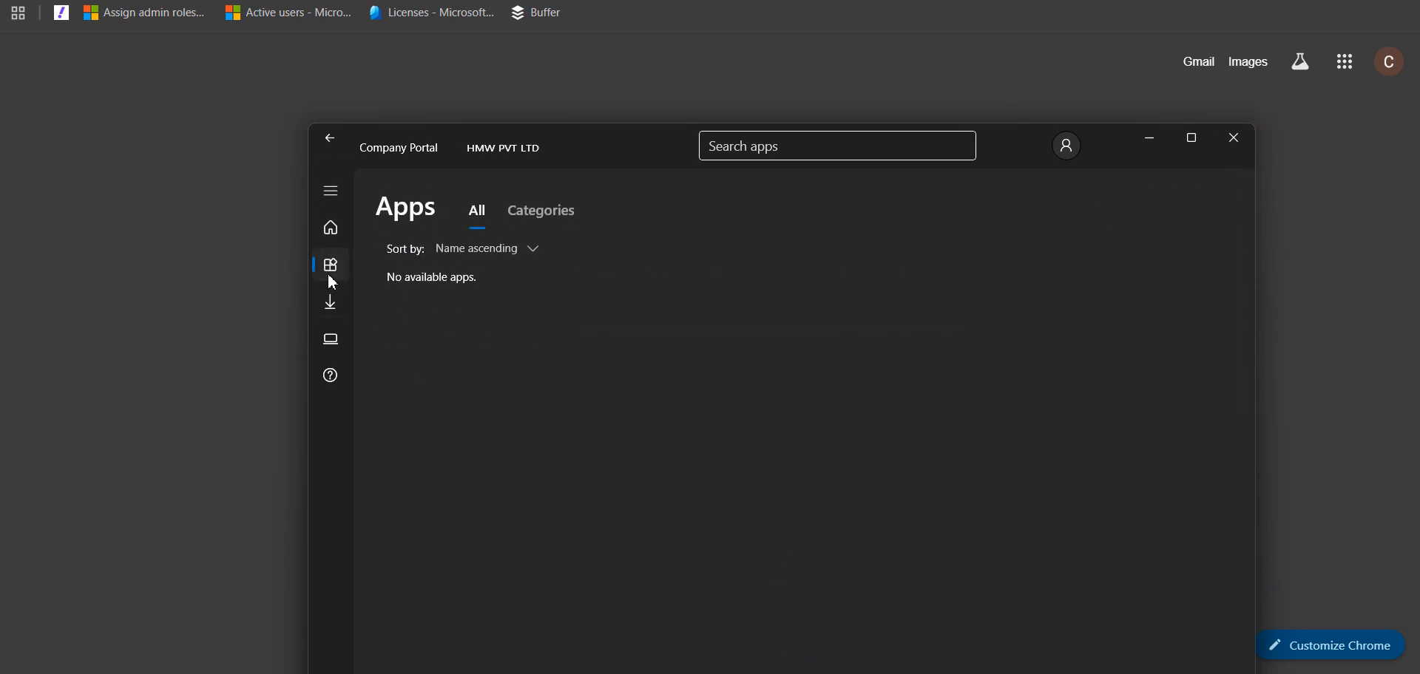
pyautogui.click(537, 255)
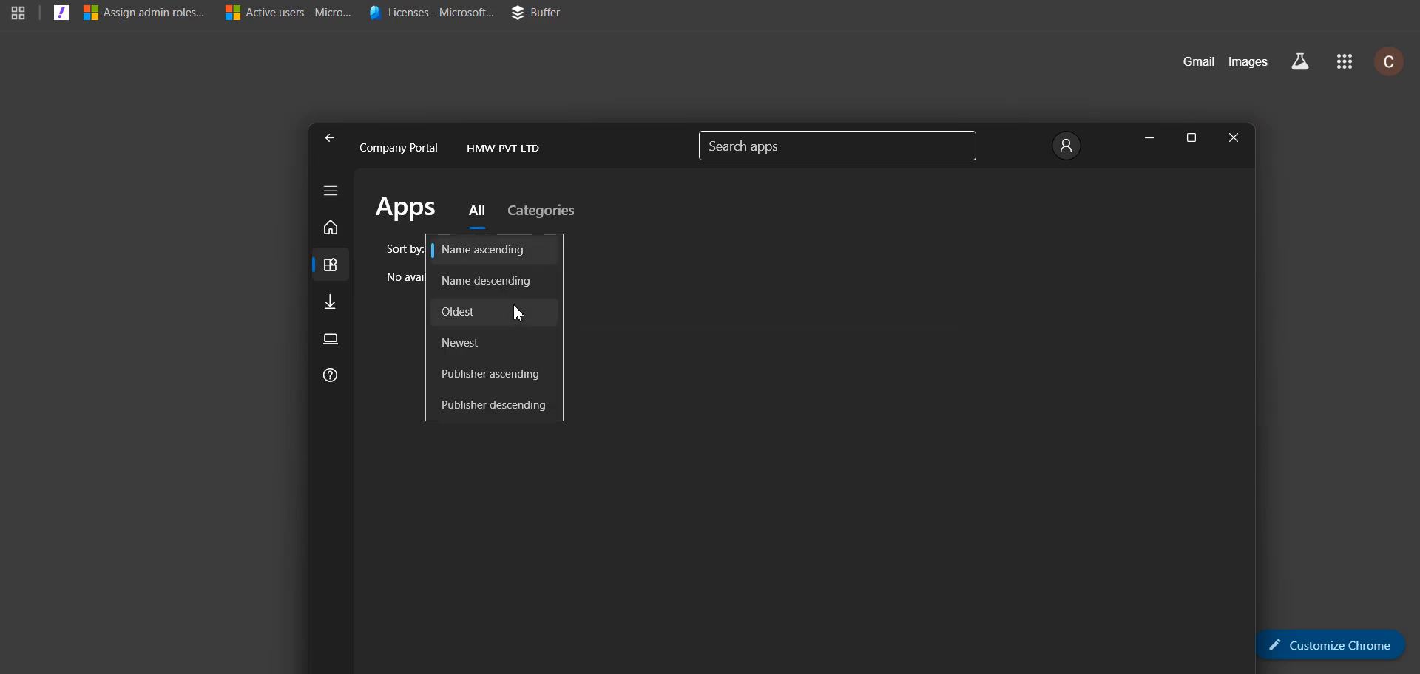
pyautogui.click(512, 282)
pyautogui.click(529, 258)
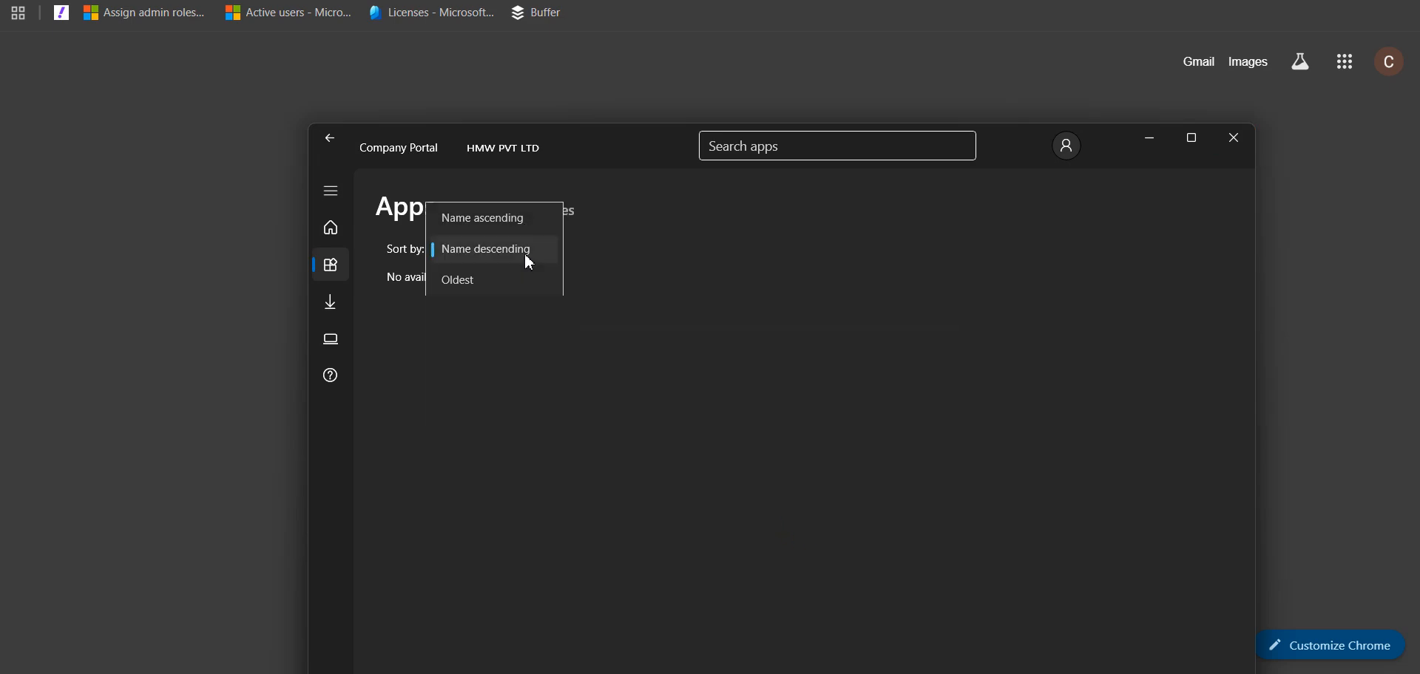
pyautogui.click(489, 281)
pyautogui.click(1235, 140)
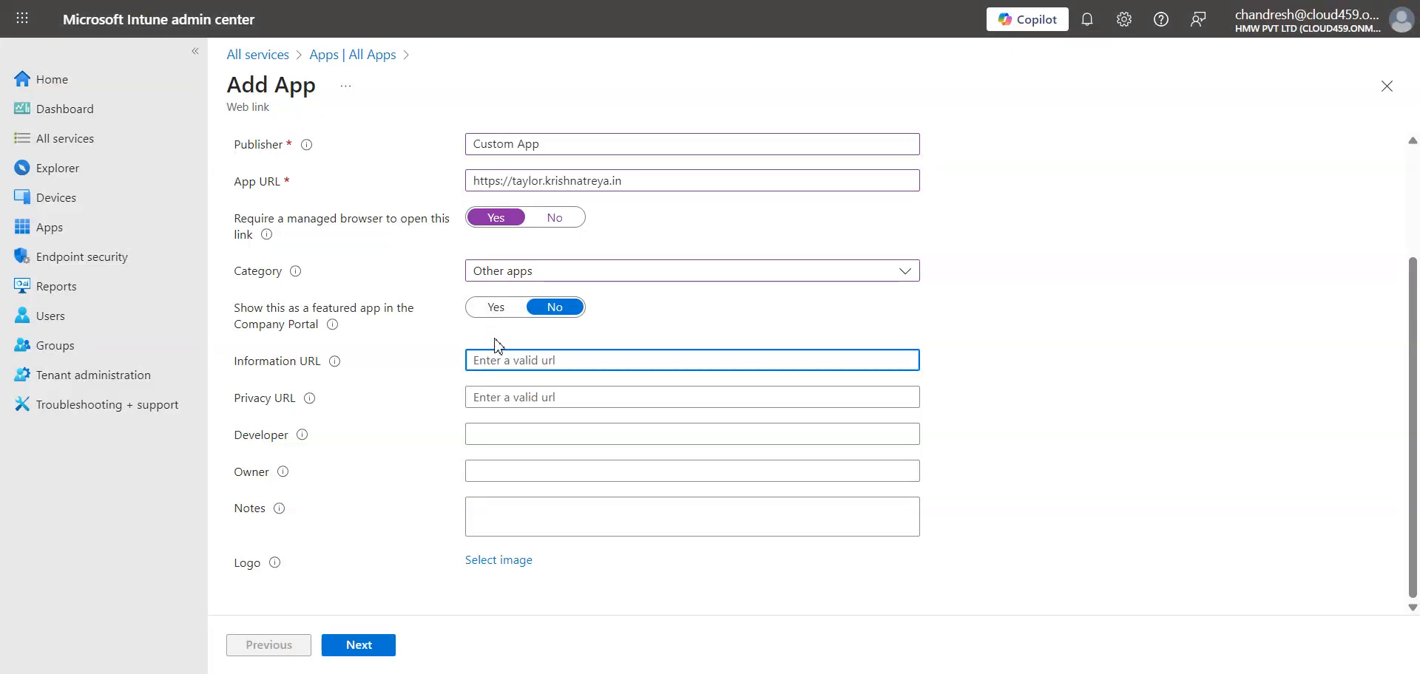
# - Start choosing a logo image for the app, browsing to the New Volume (D:) drive
pyautogui.moveTo(338, 362)
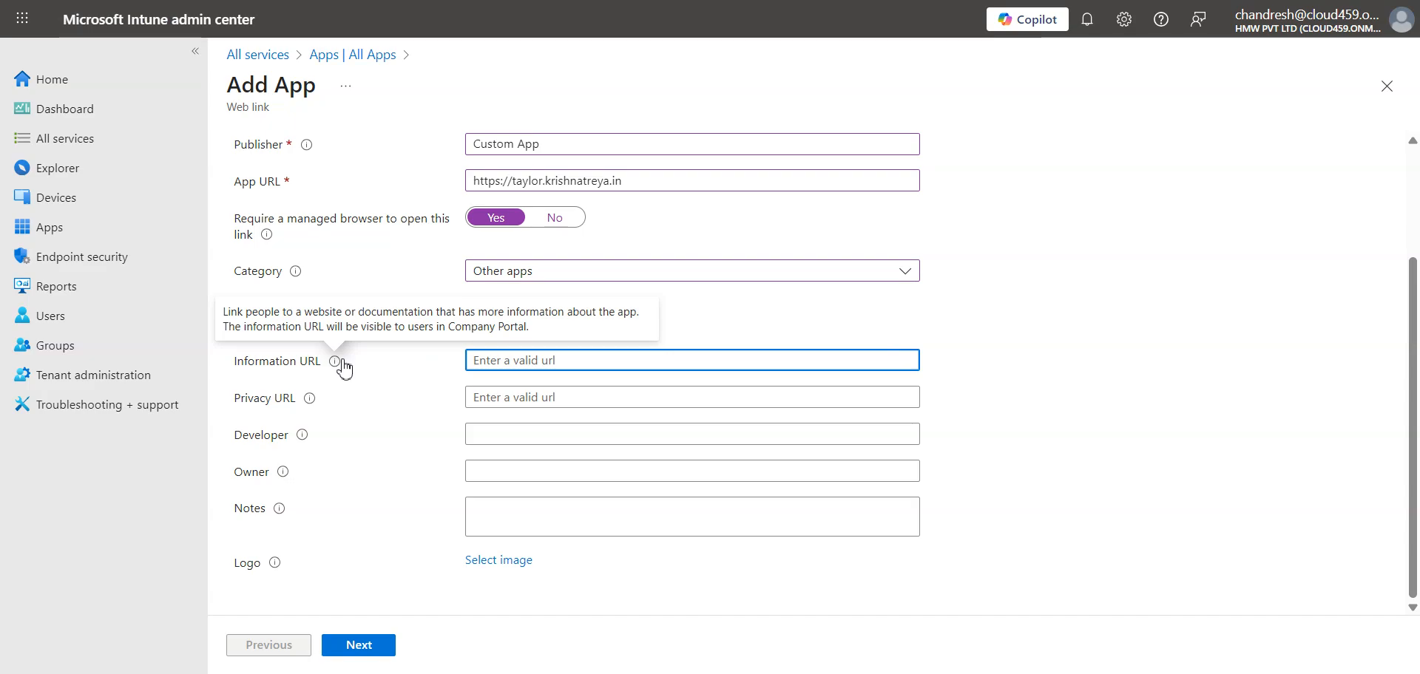
pyautogui.press('Tab')
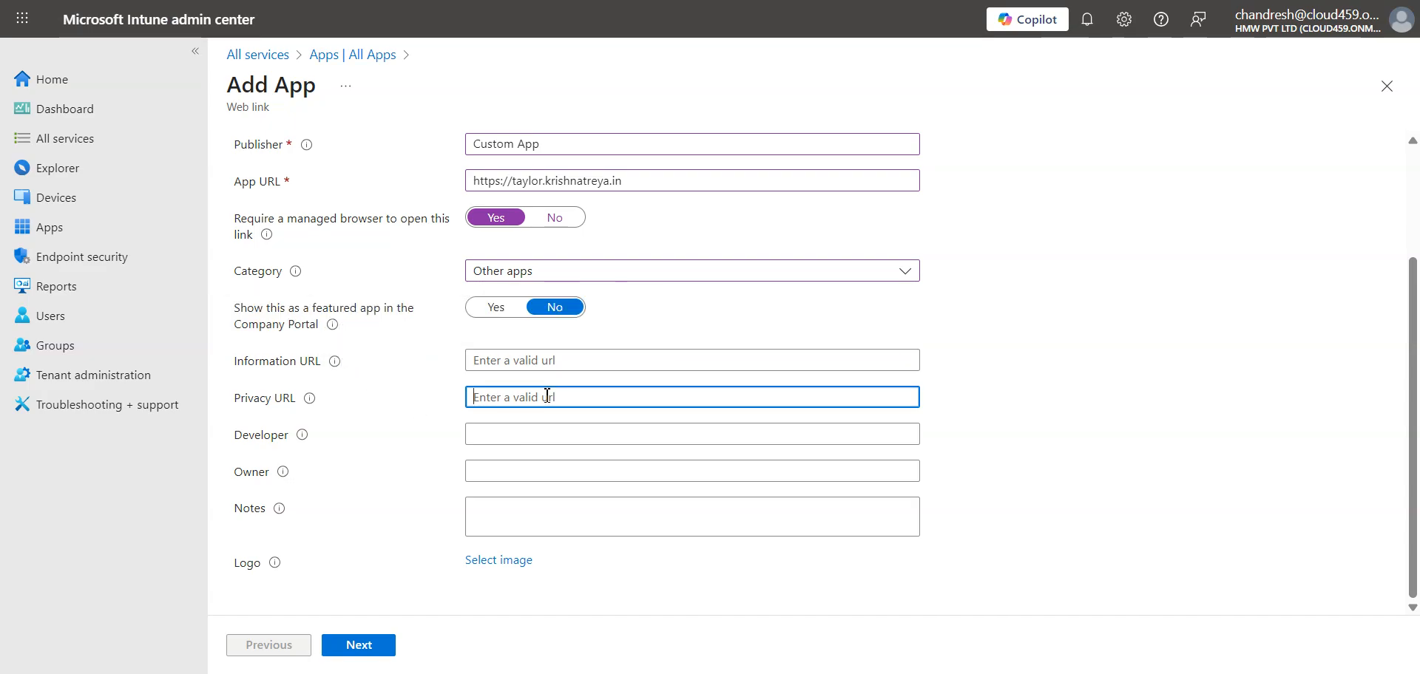
pyautogui.click(529, 442)
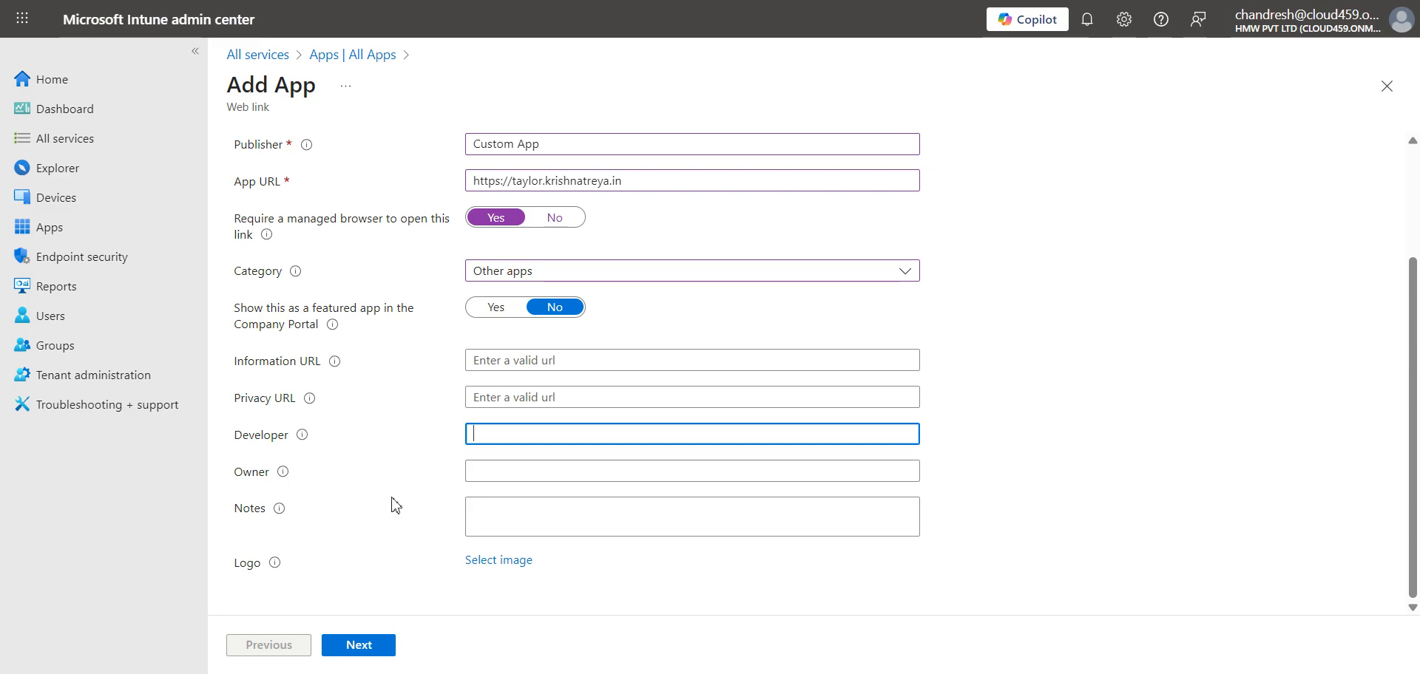
pyautogui.click(503, 564)
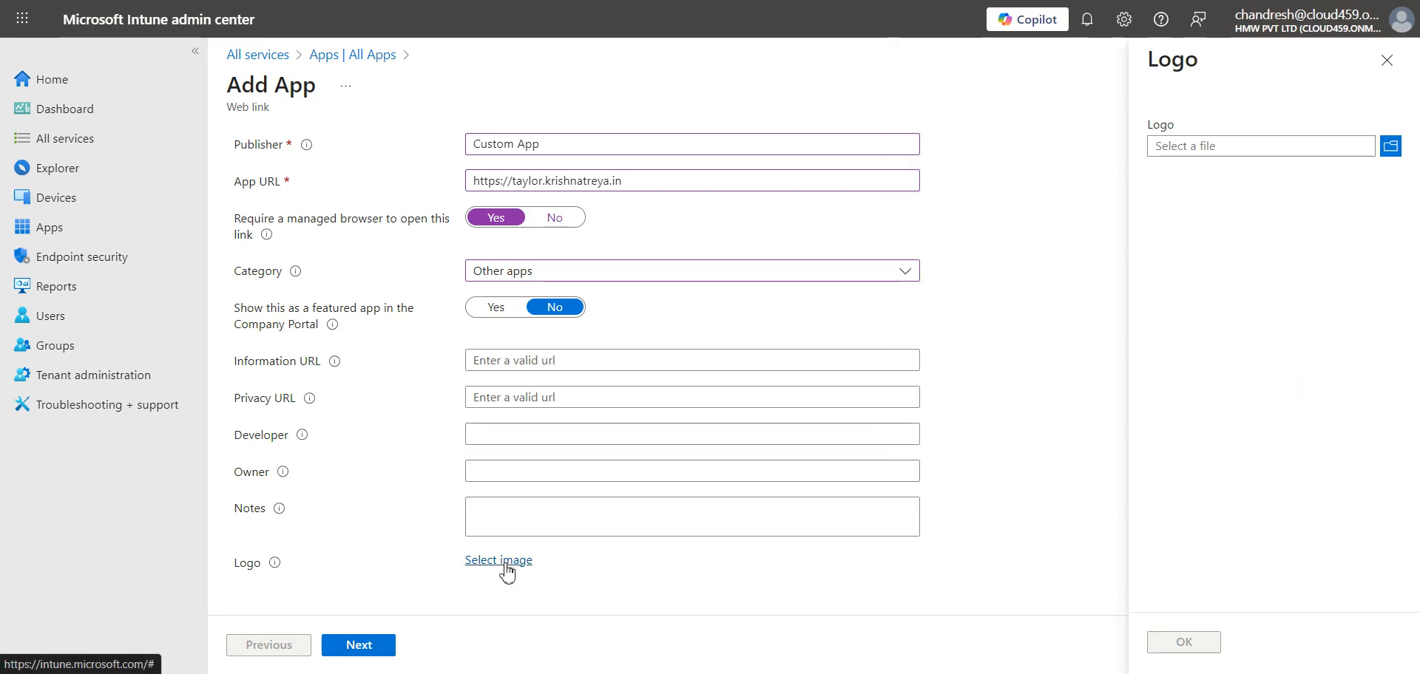
pyautogui.click(1277, 157)
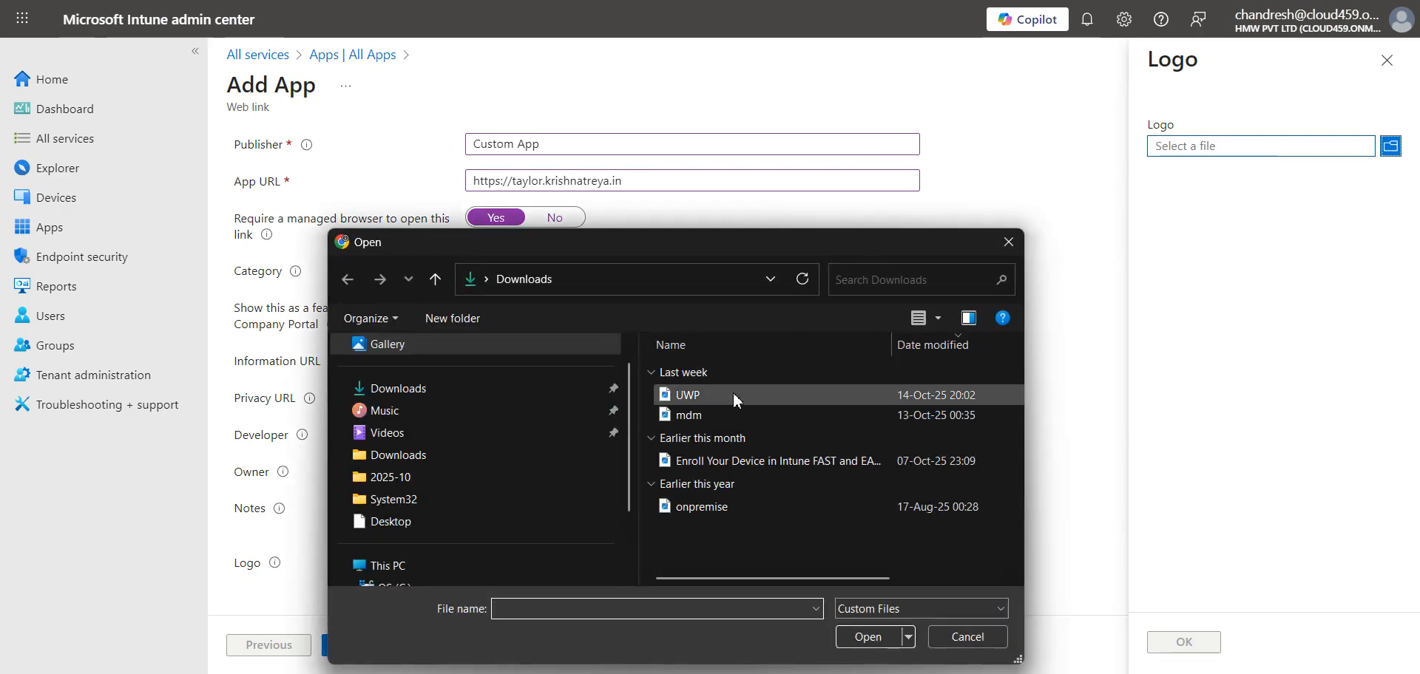
pyautogui.scroll(-2, 488, 444)
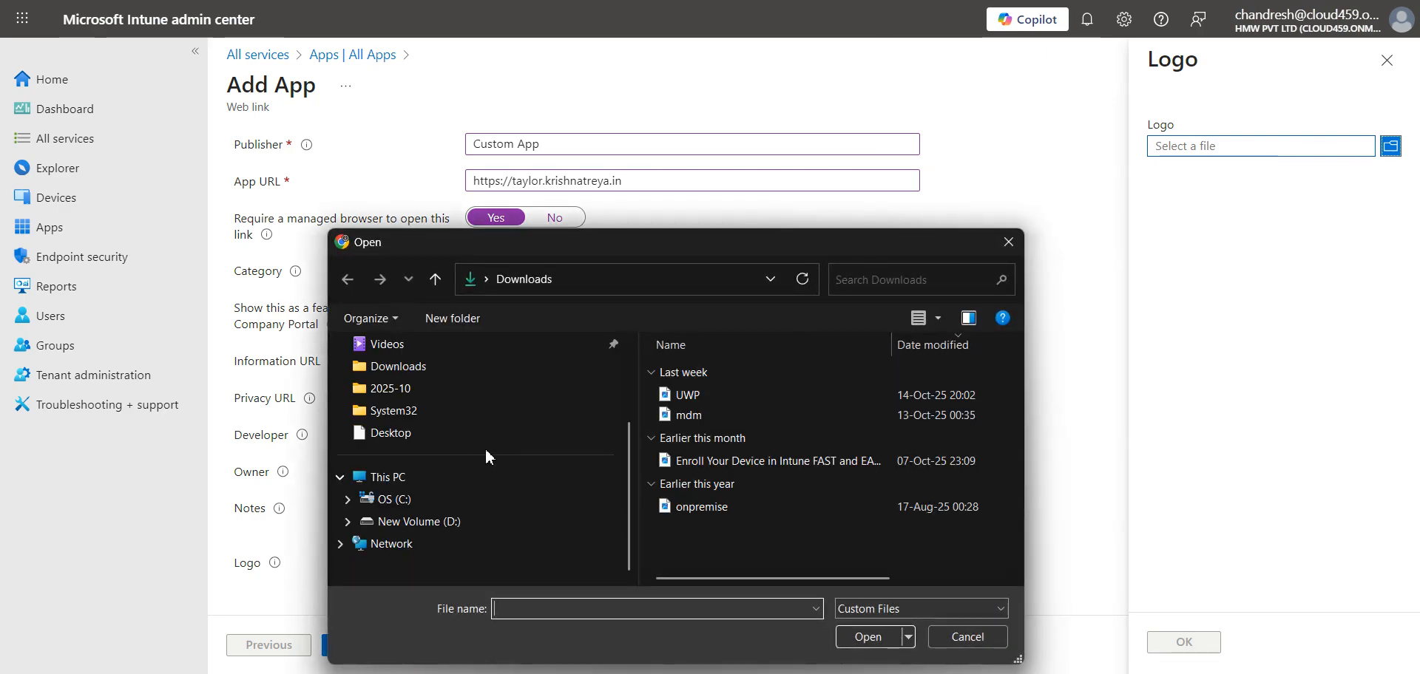
pyautogui.click(444, 521)
# - Select taylor.png as the app logo, confirm it, and continue to Assignments
pyautogui.scroll(-2, 801, 492)
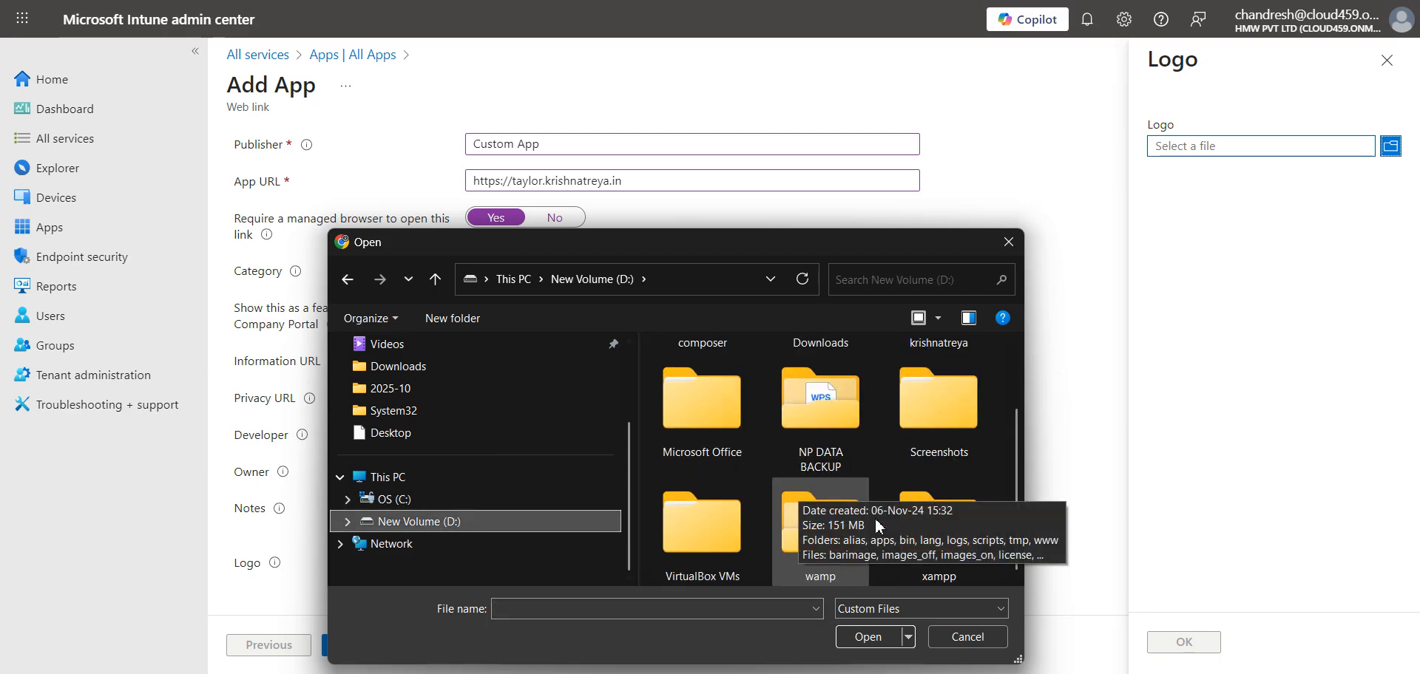
pyautogui.click(1185, 673)
pyautogui.rightClick(1148, 605)
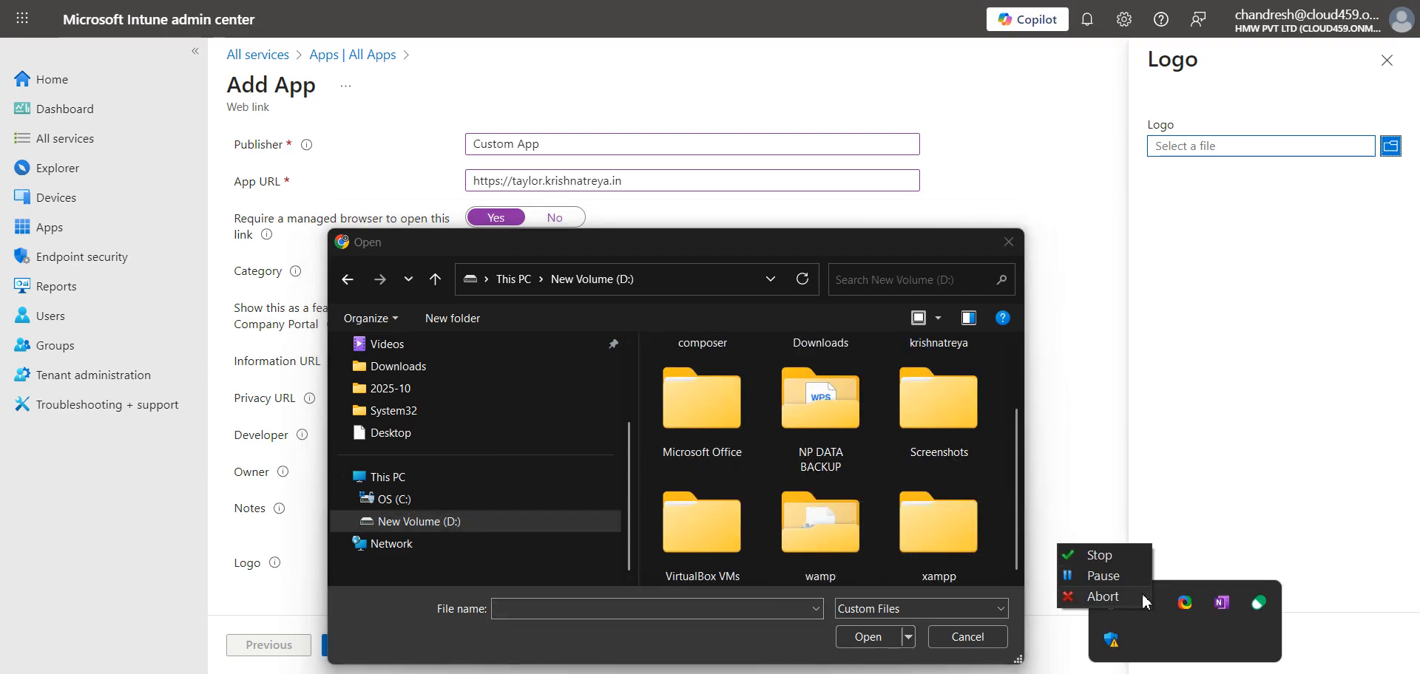
pyautogui.click(1119, 582)
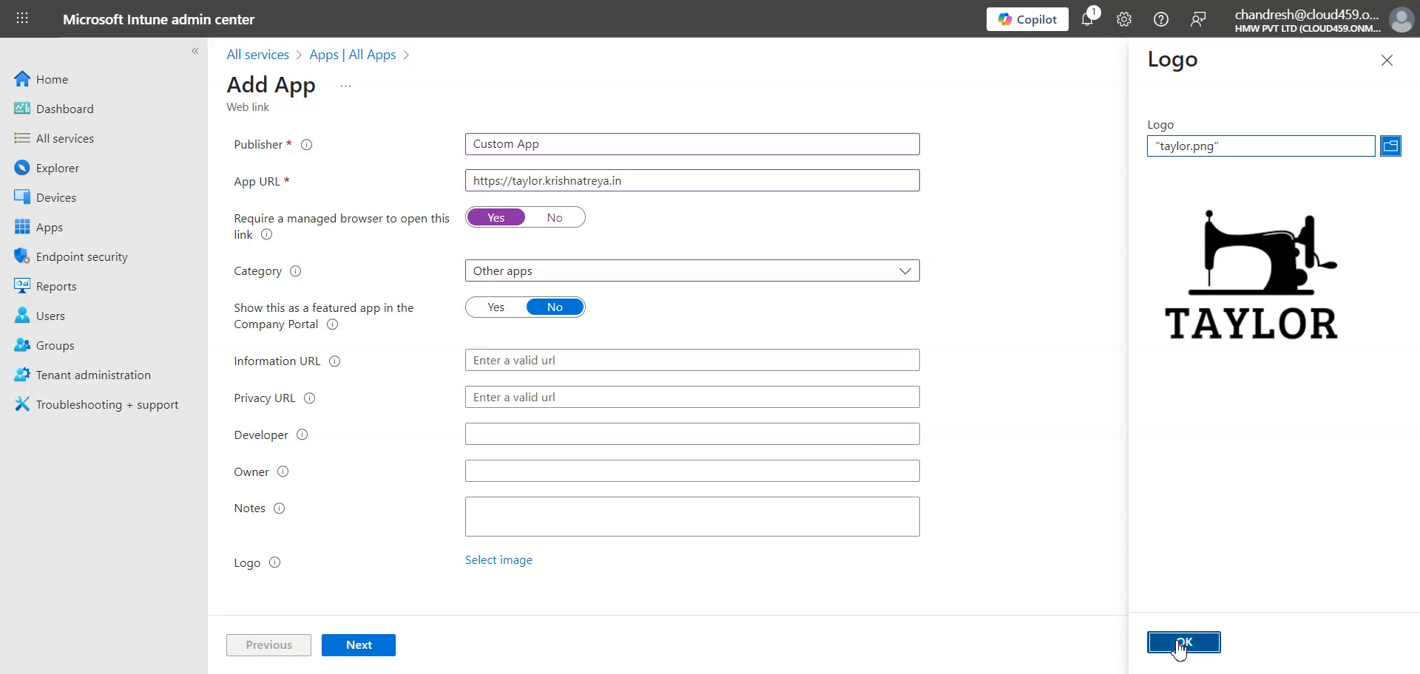
pyautogui.click(1182, 560)
pyautogui.click(372, 645)
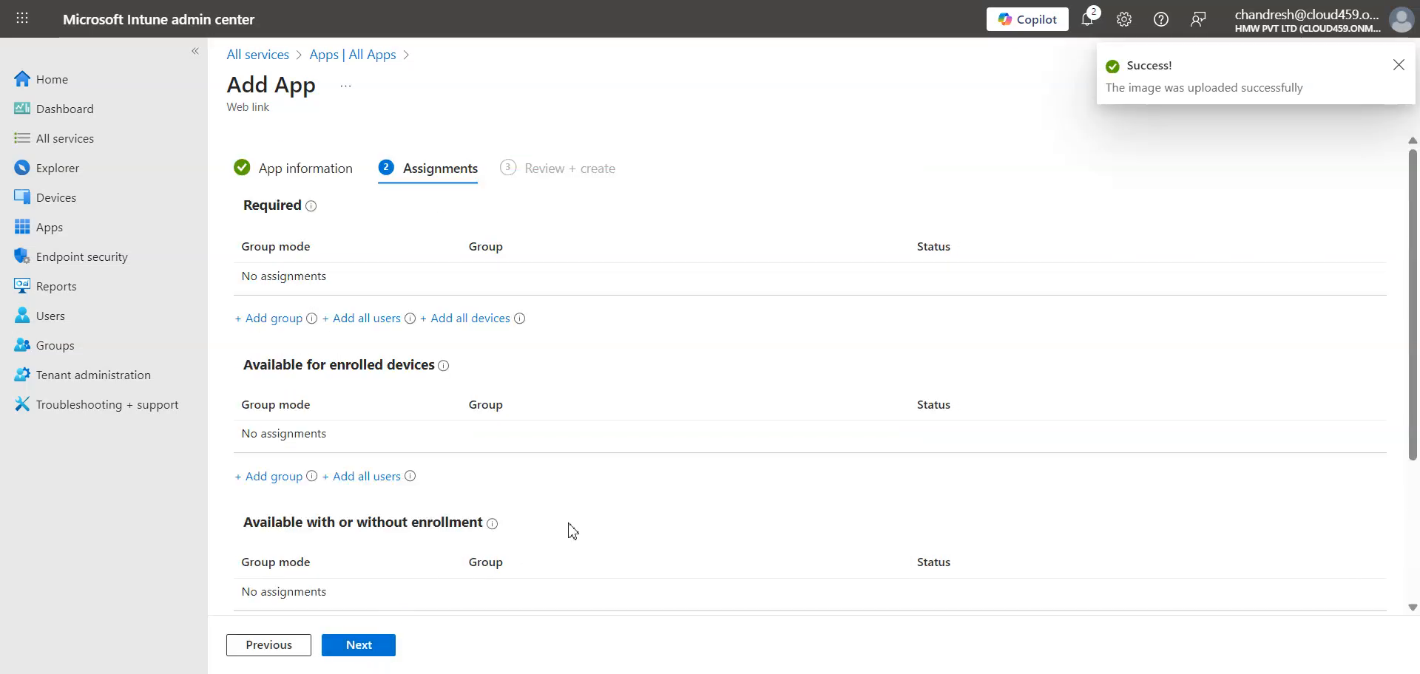
# - Check the Required assignment info, then bring the ExchangeRemote VM window forward
pyautogui.scroll(-3, 564, 517)
pyautogui.scroll(1, 456, 477)
pyautogui.scroll(2, 456, 477)
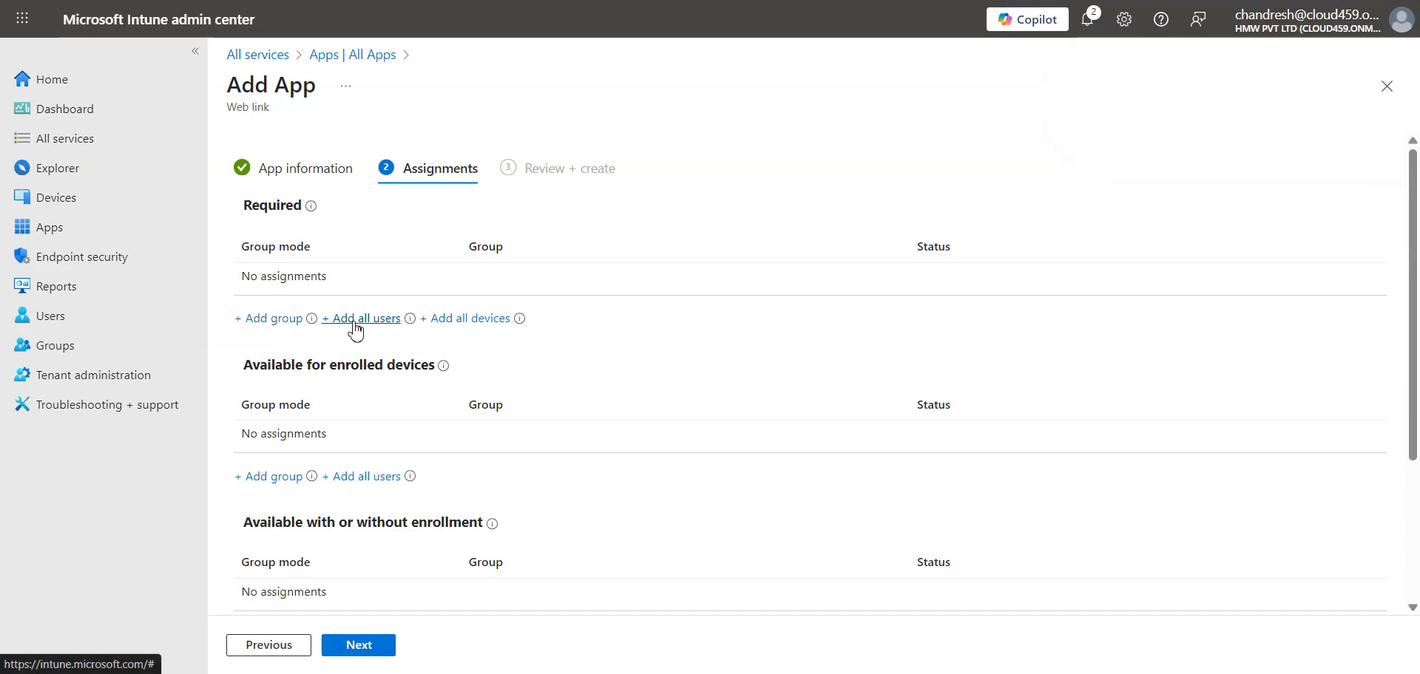
pyautogui.moveTo(311, 211)
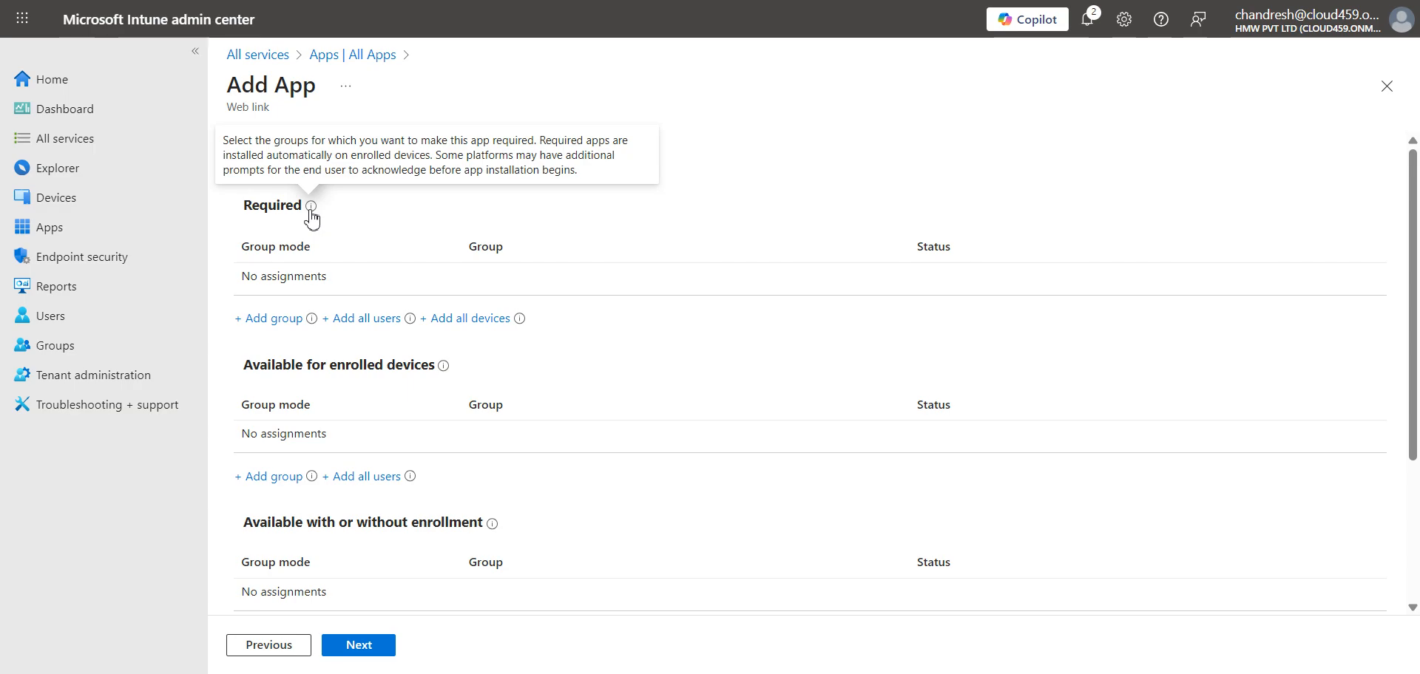
pyautogui.click(427, 673)
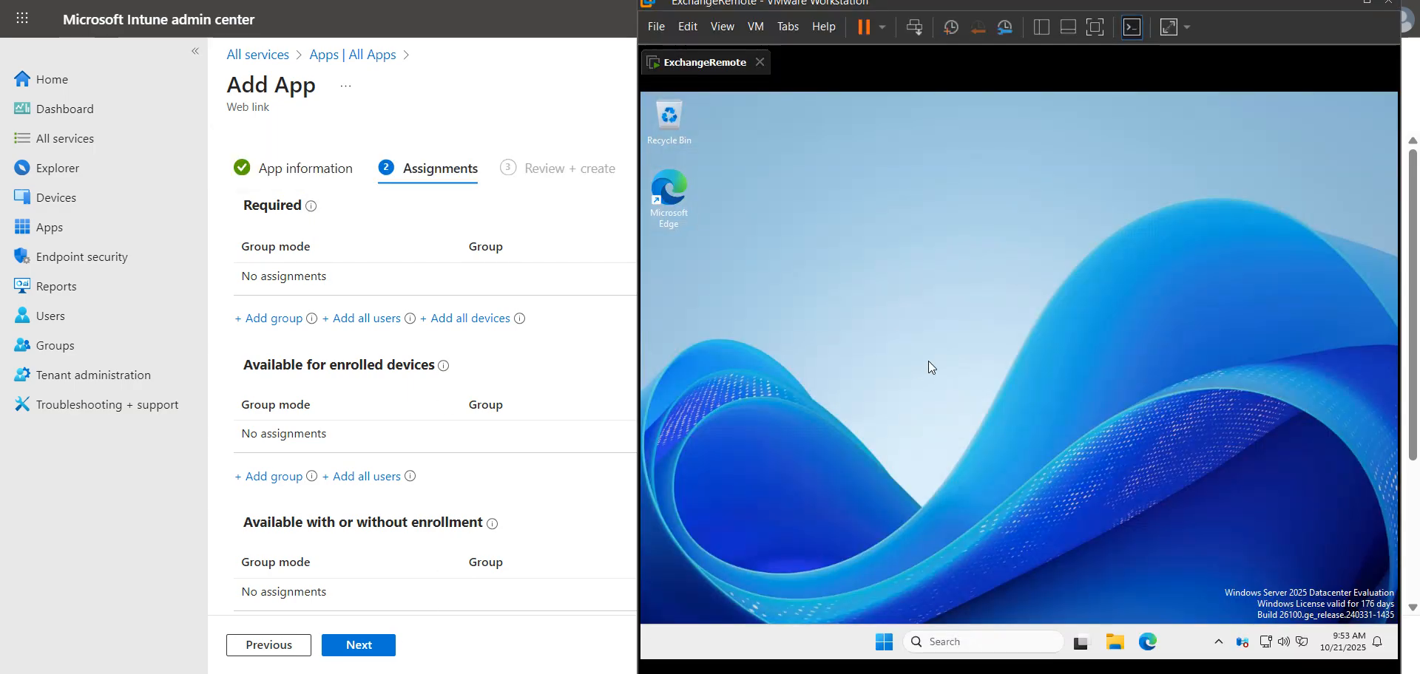
# - Open the group picker for the Required assignment and close it without choosing a group
pyautogui.moveTo(316, 320)
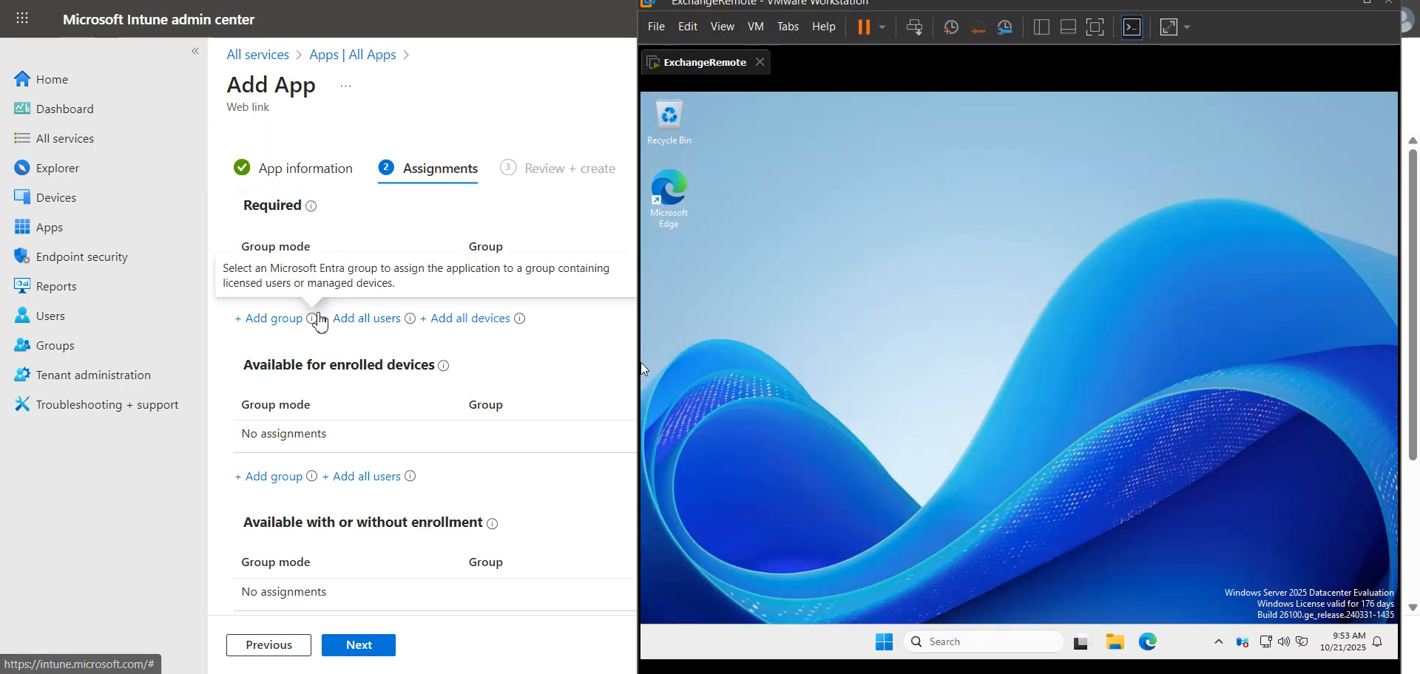
pyautogui.click(296, 319)
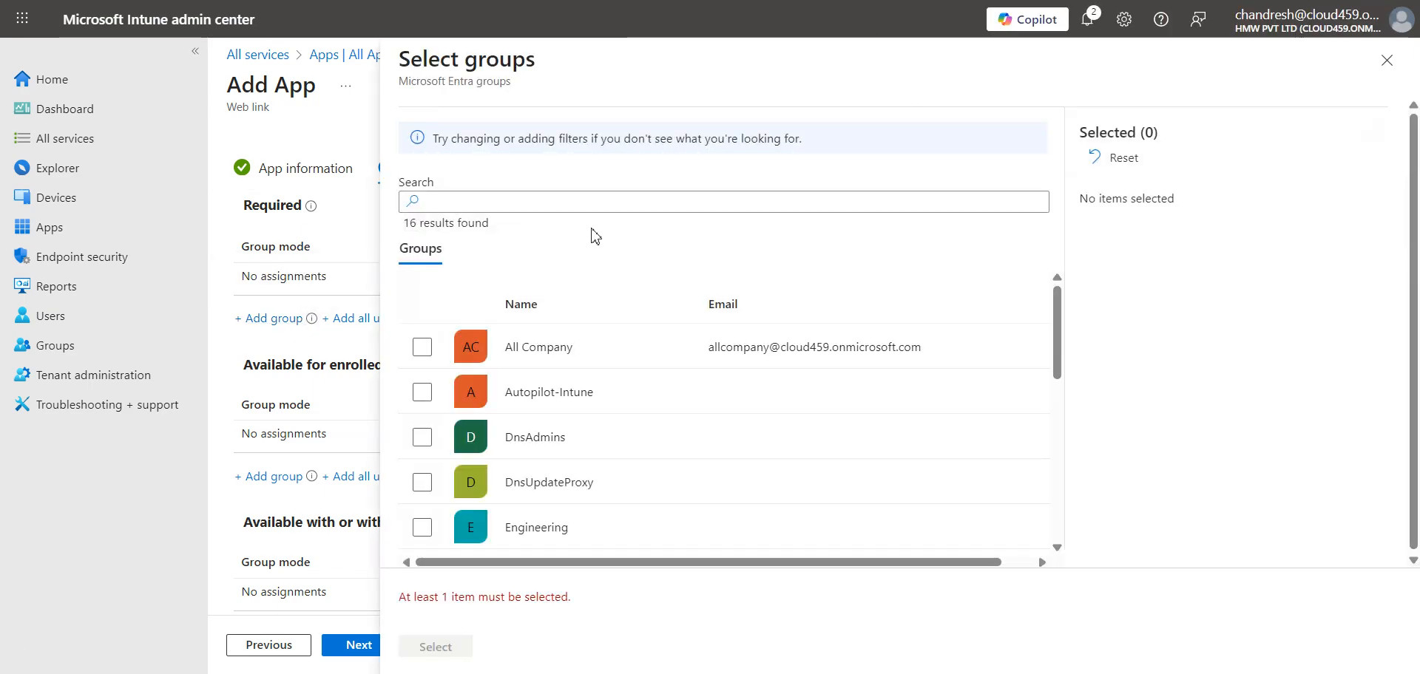
pyautogui.click(1386, 60)
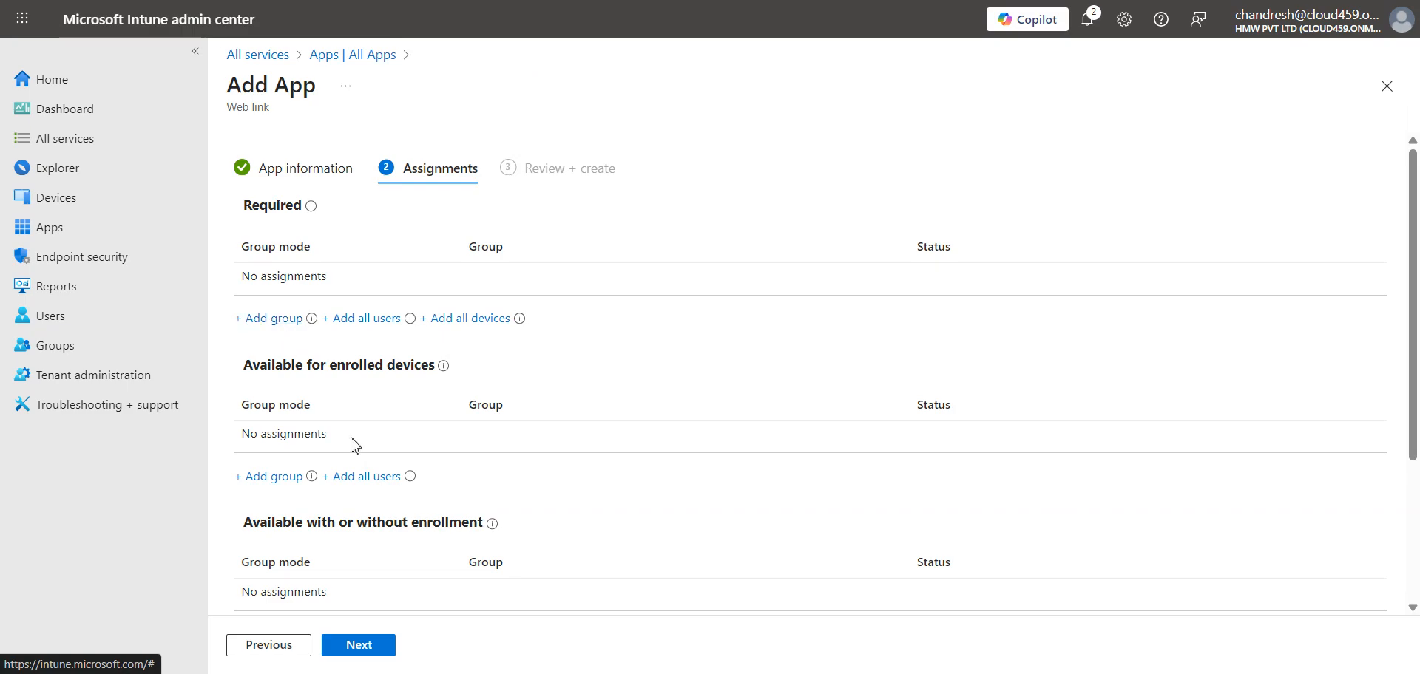
# - Open the Groups area in a new browser tab
pyautogui.moveTo(443, 366)
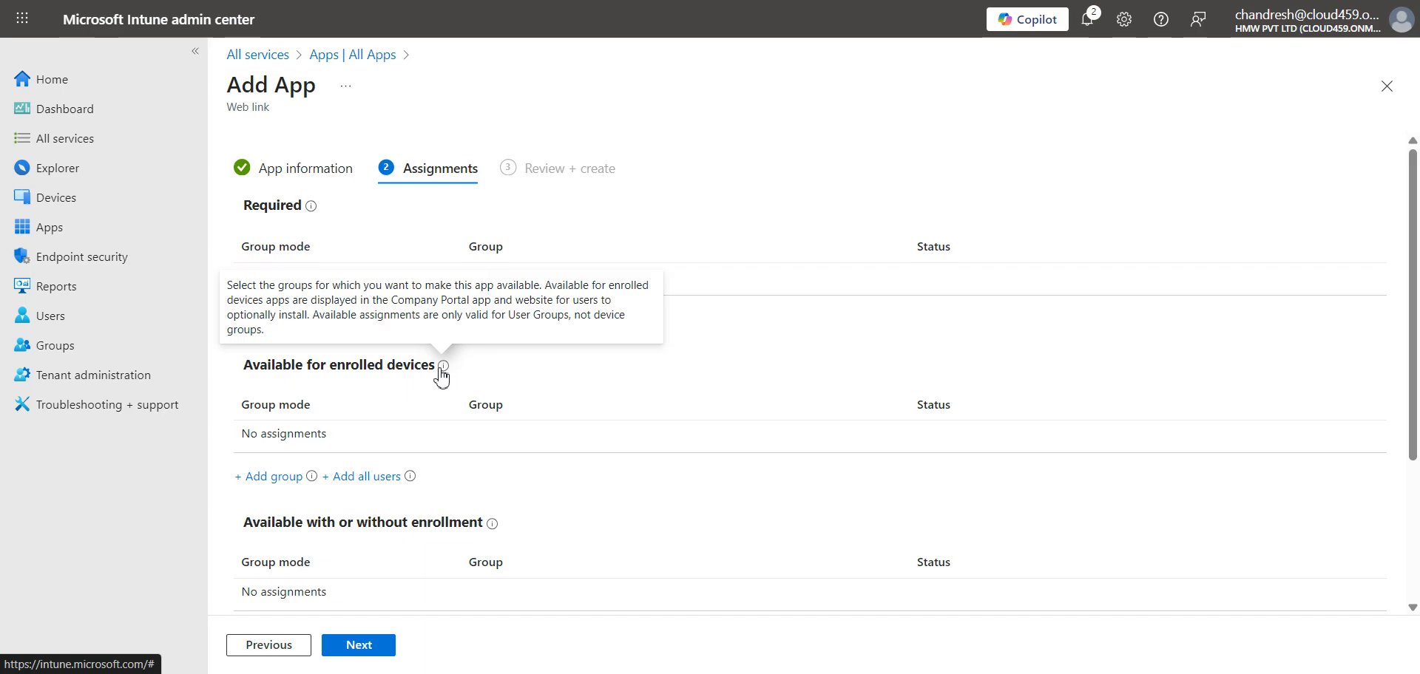
pyautogui.scroll(-3, 465, 555)
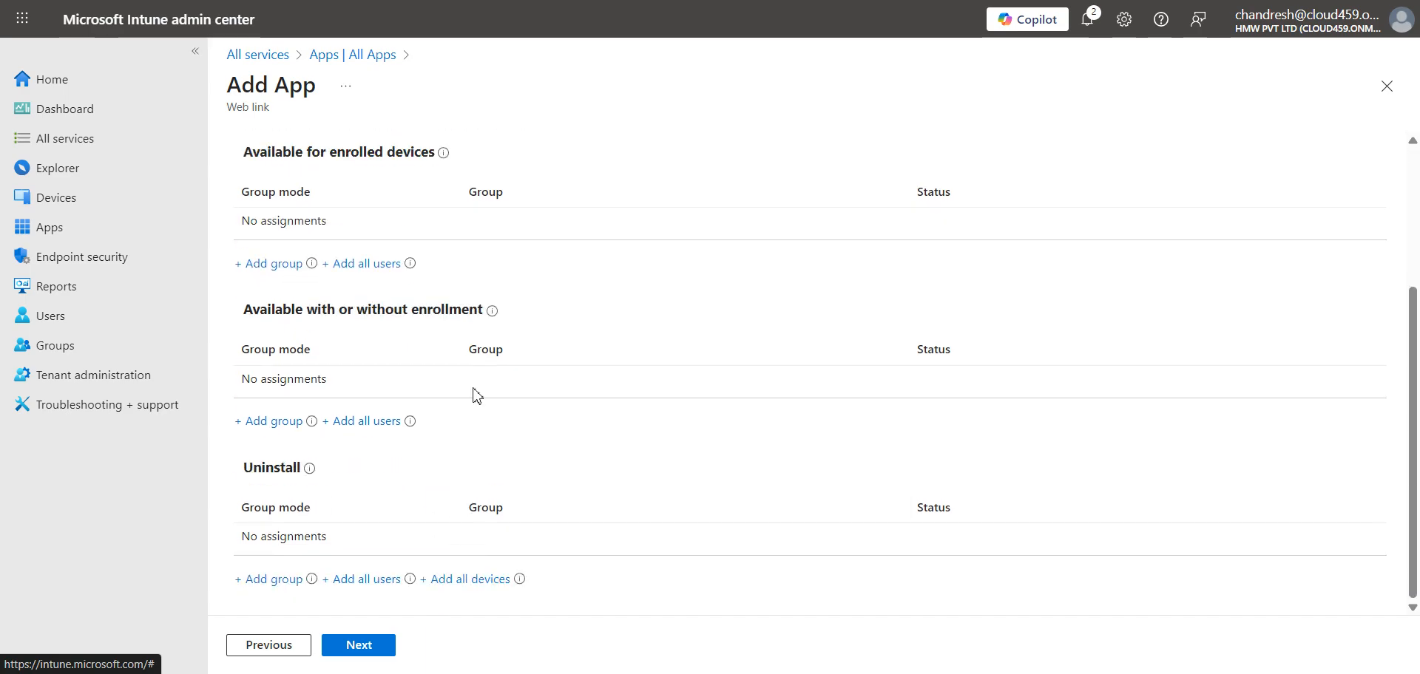
pyautogui.moveTo(494, 314)
pyautogui.moveTo(309, 473)
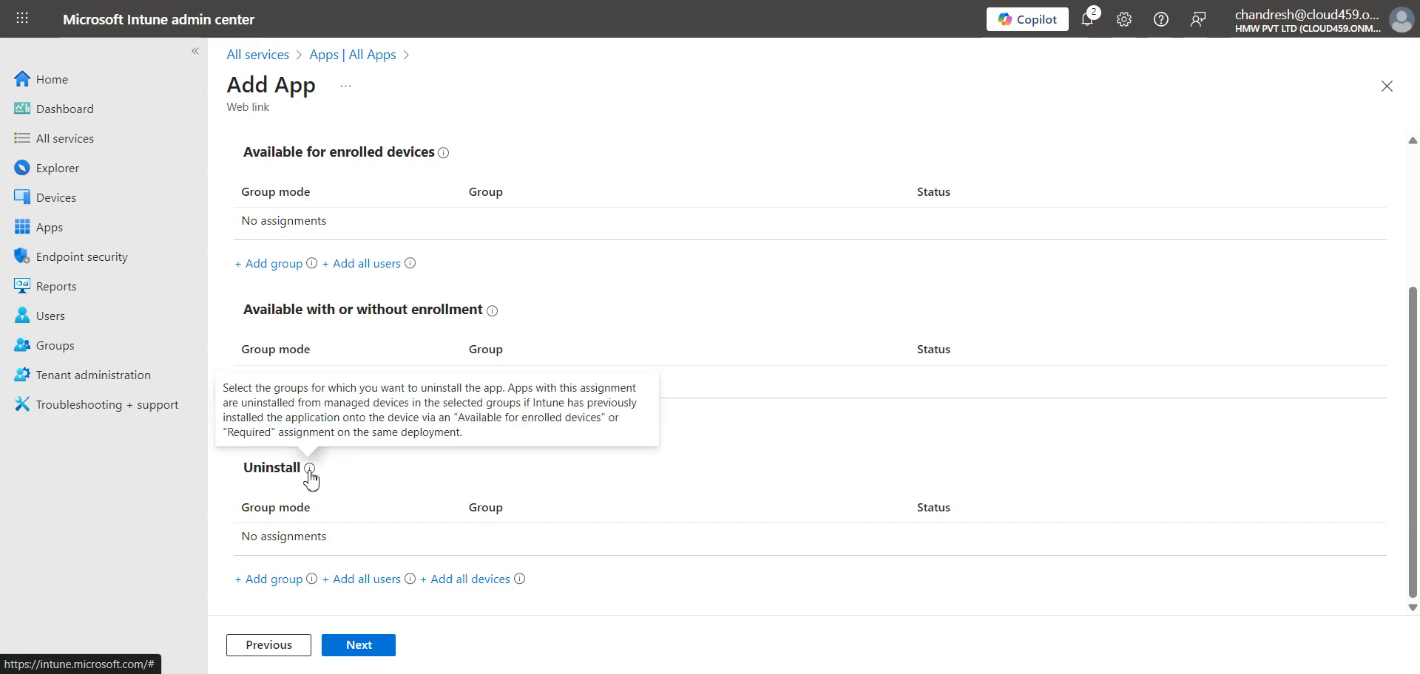
pyautogui.rightClick(61, 341)
pyautogui.click(96, 352)
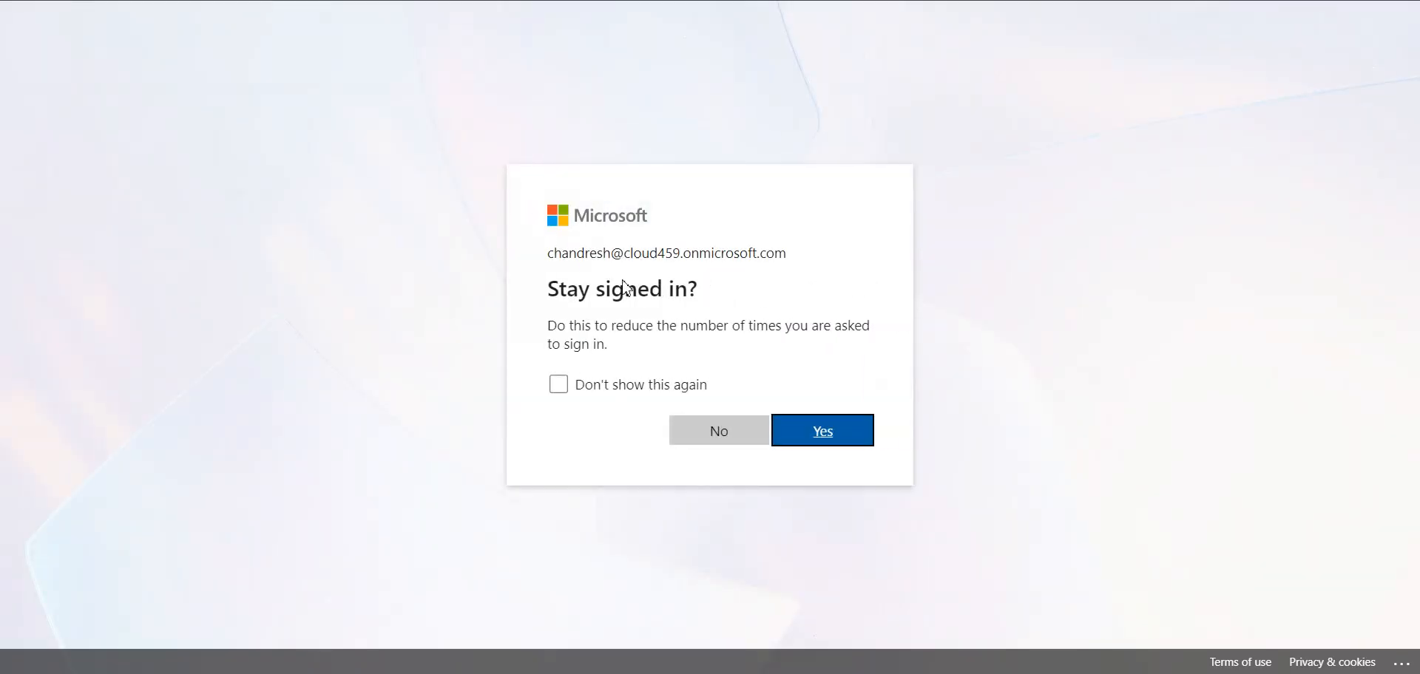
# - Stay signed in, view the single existing dynamic group, and start a new group
pyautogui.click(811, 431)
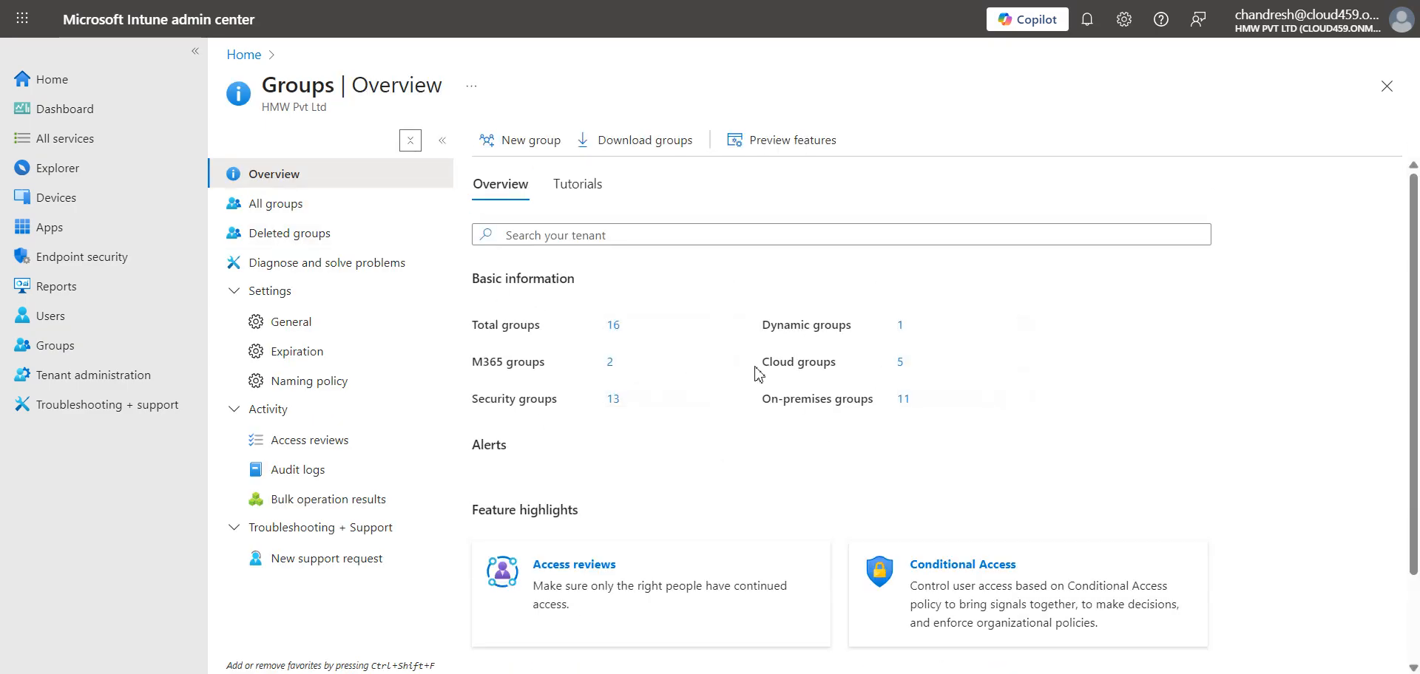
pyautogui.click(899, 327)
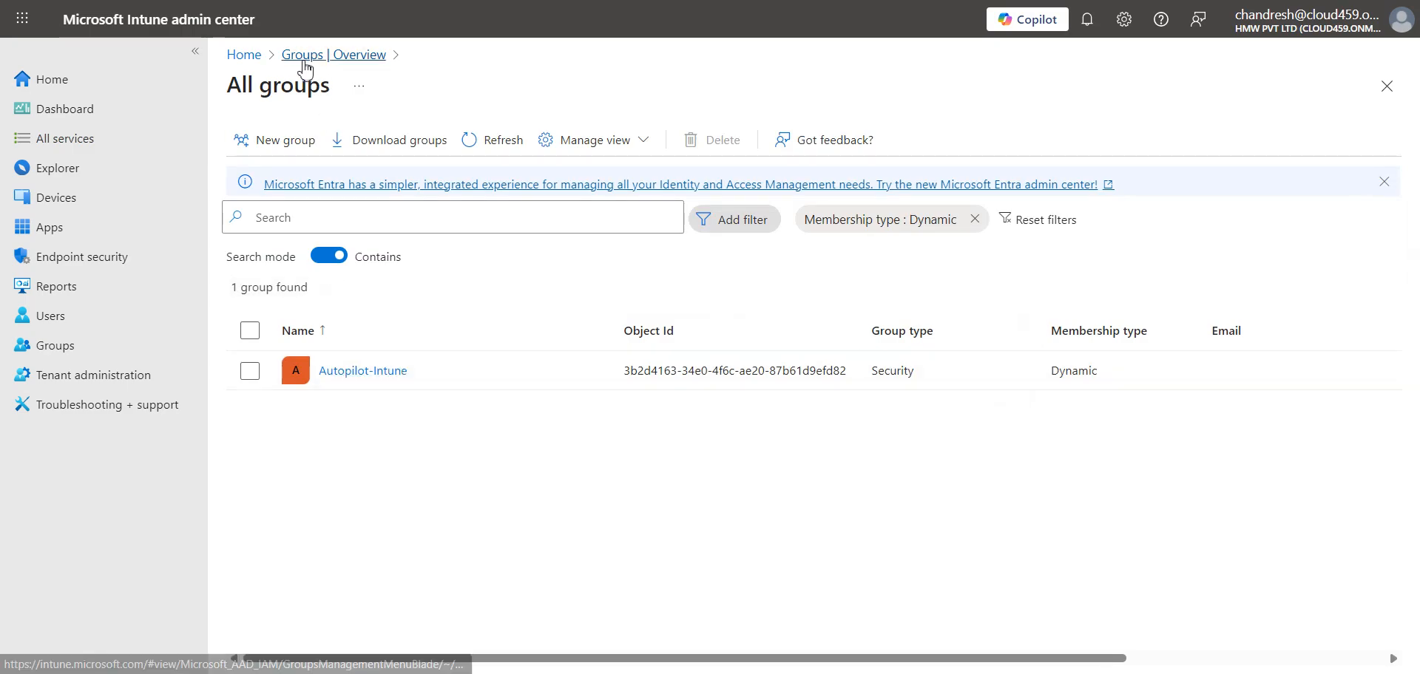
pyautogui.click(273, 142)
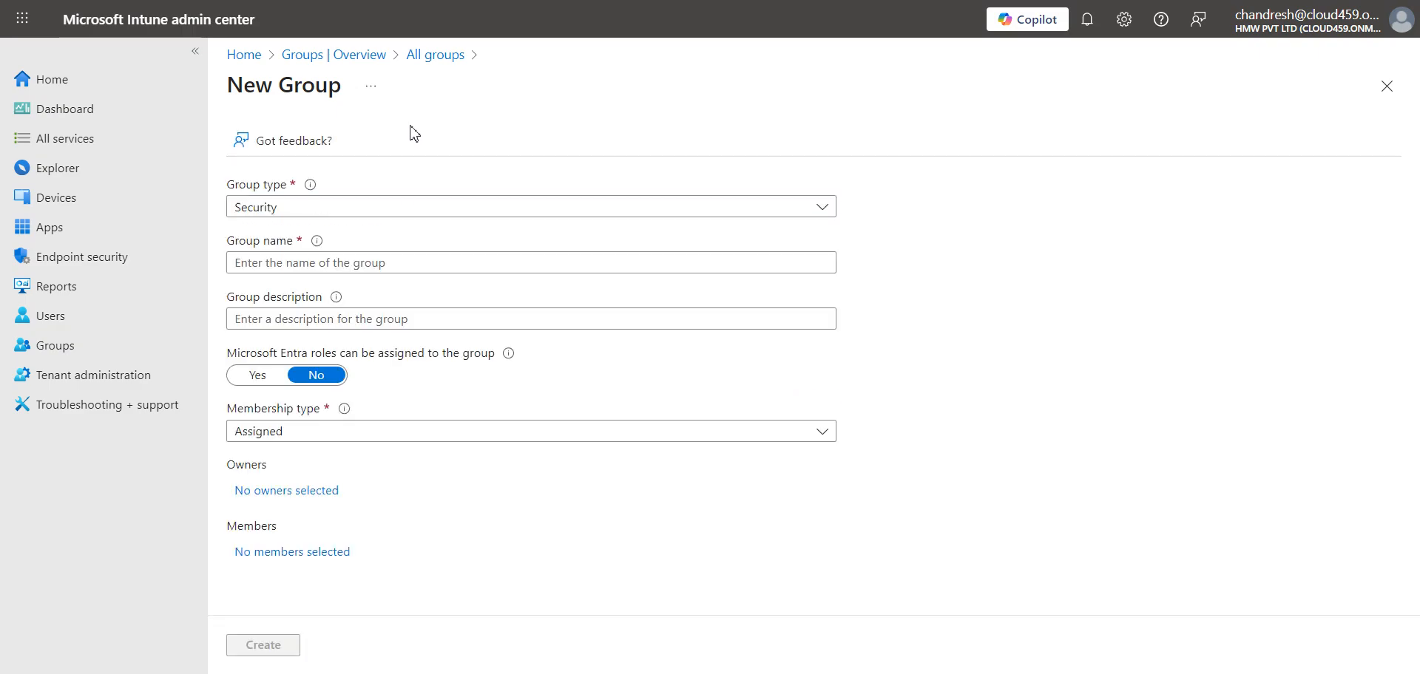
# - Enter CustomGrp as the new group's name
pyautogui.click(307, 263)
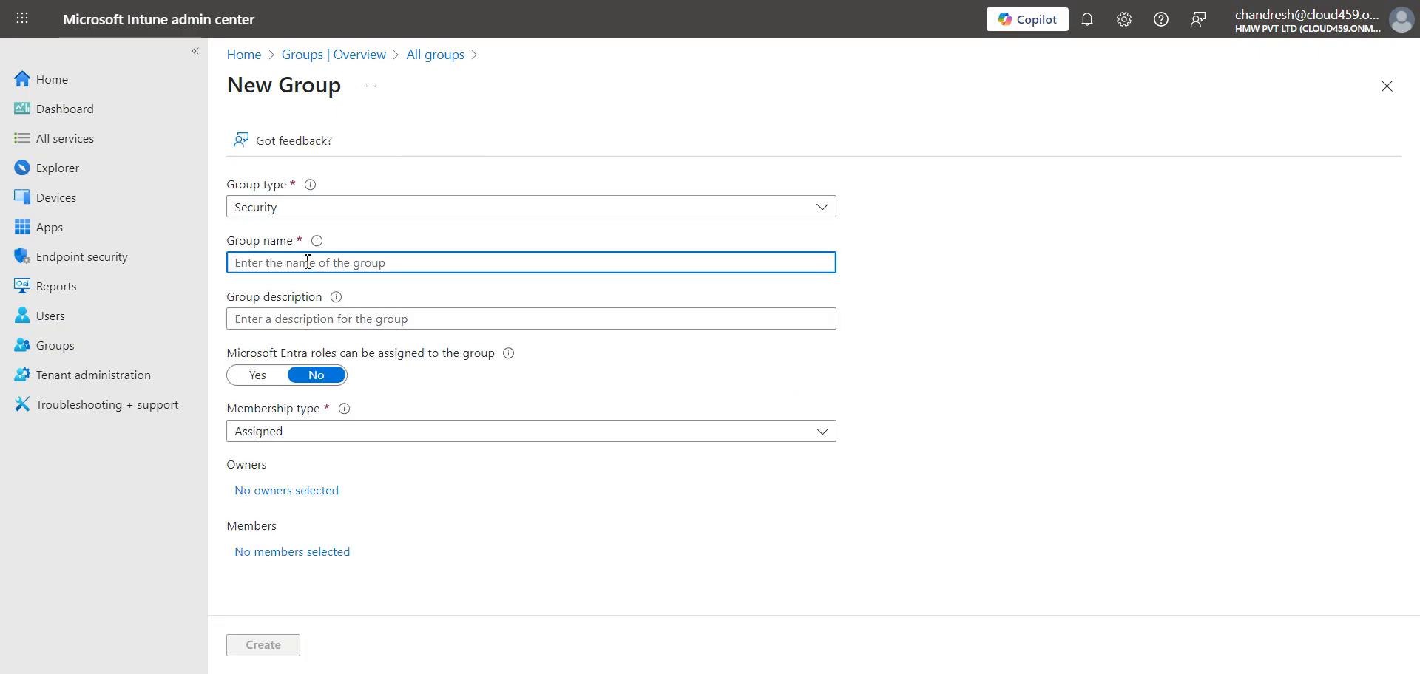
pyautogui.write('Custom')
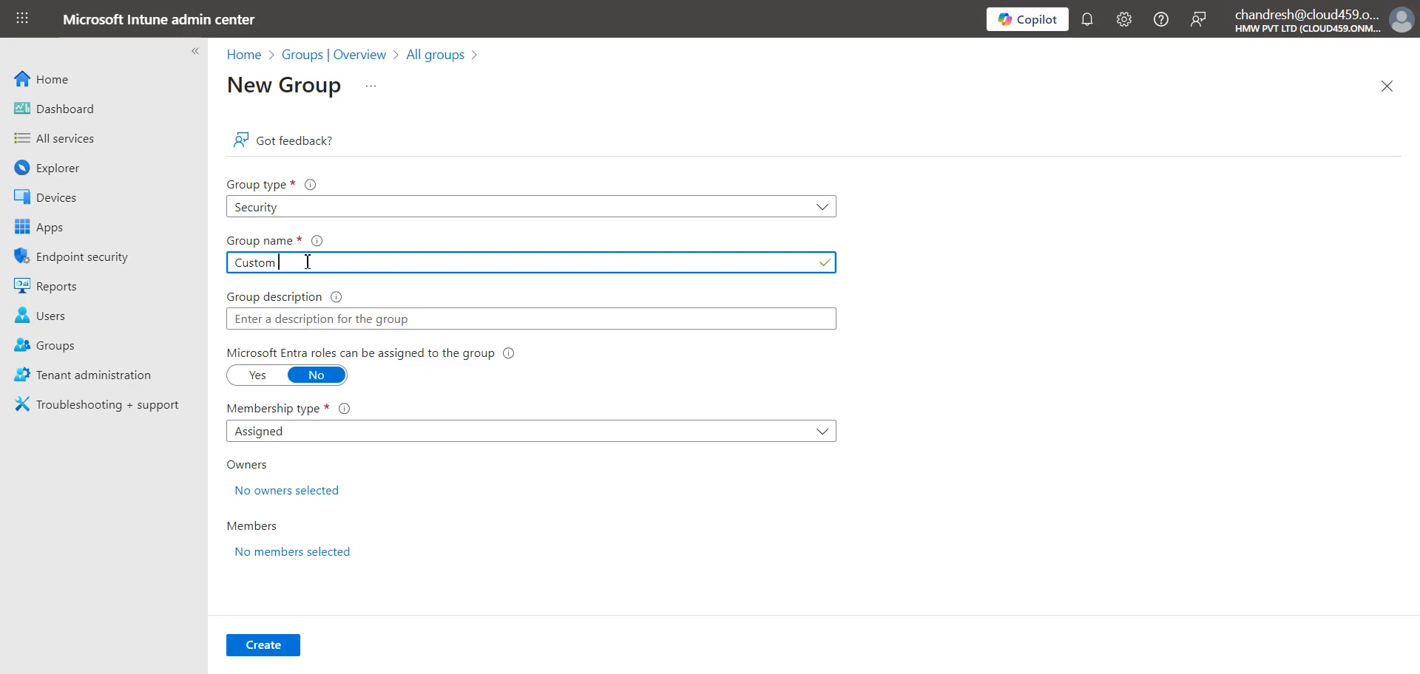
pyautogui.write(' Group for A')
pyautogui.press('BackSpace')
pyautogui.press('BackSpace')
pyautogui.press('BackSpace')
pyautogui.press('BackSpace')
pyautogui.press('BackSpace')
pyautogui.press('BackSpace')
pyautogui.press('BackSpace')
pyautogui.press('BackSpace')
pyautogui.press('BackSpace')
pyautogui.write('Gro')
pyautogui.press('BackSpace')
# - Move to the group description field and bring up link options for the Users area
pyautogui.click(313, 318)
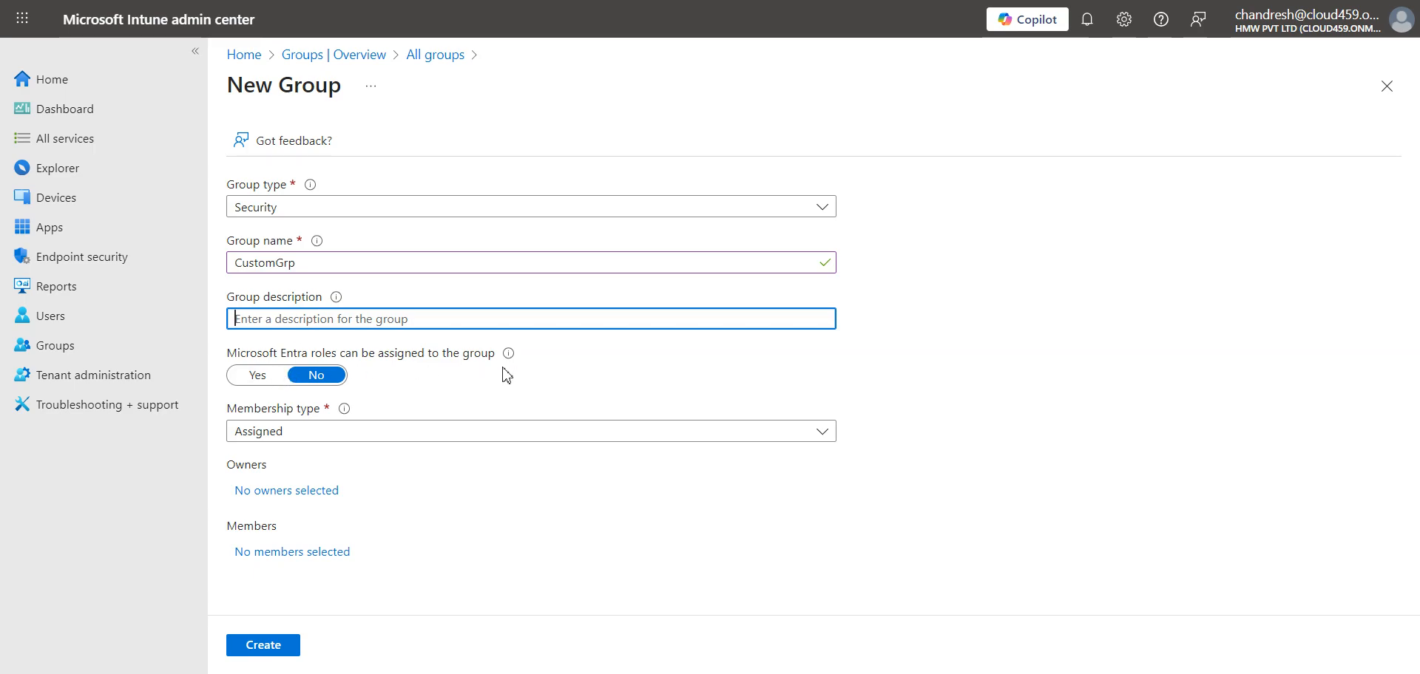
pyautogui.moveTo(508, 356)
pyautogui.rightClick(57, 318)
# - Open Users in a new tab and view a user's profile from the list
pyautogui.click(122, 343)
pyautogui.click(643, 0)
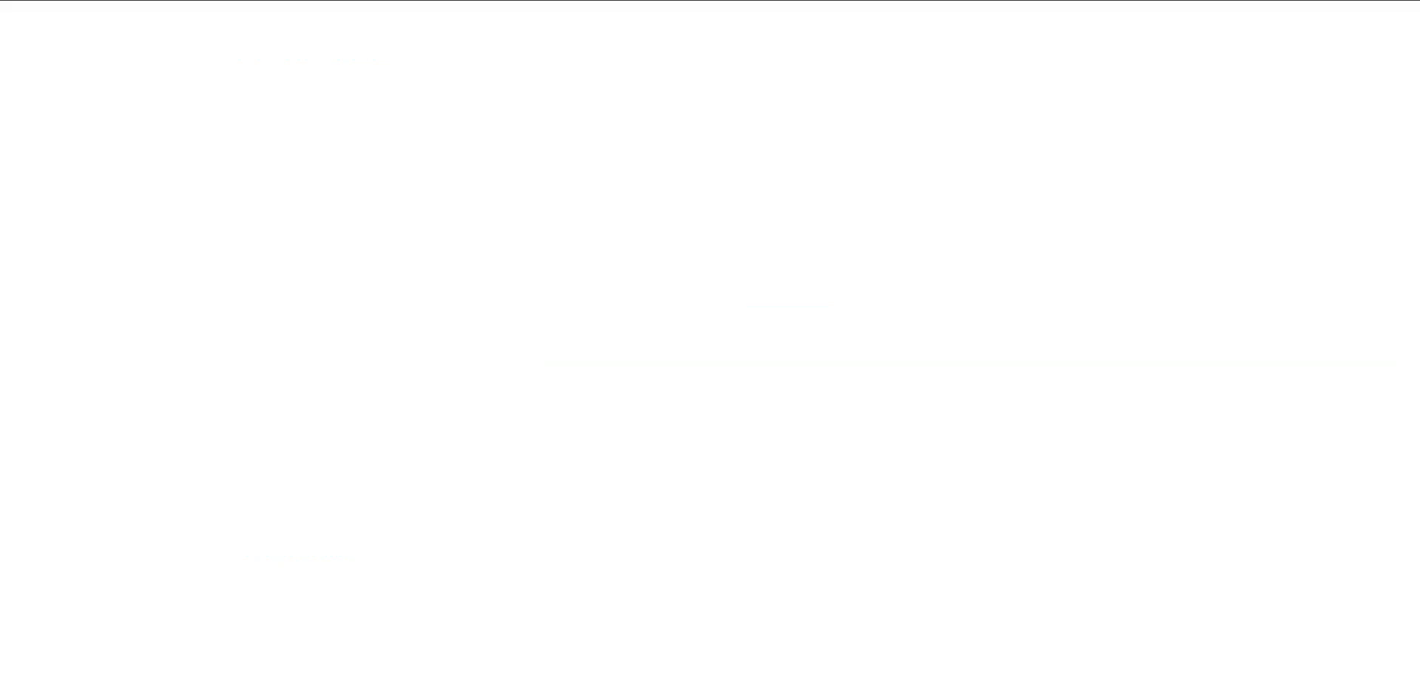
pyautogui.click(1184, 673)
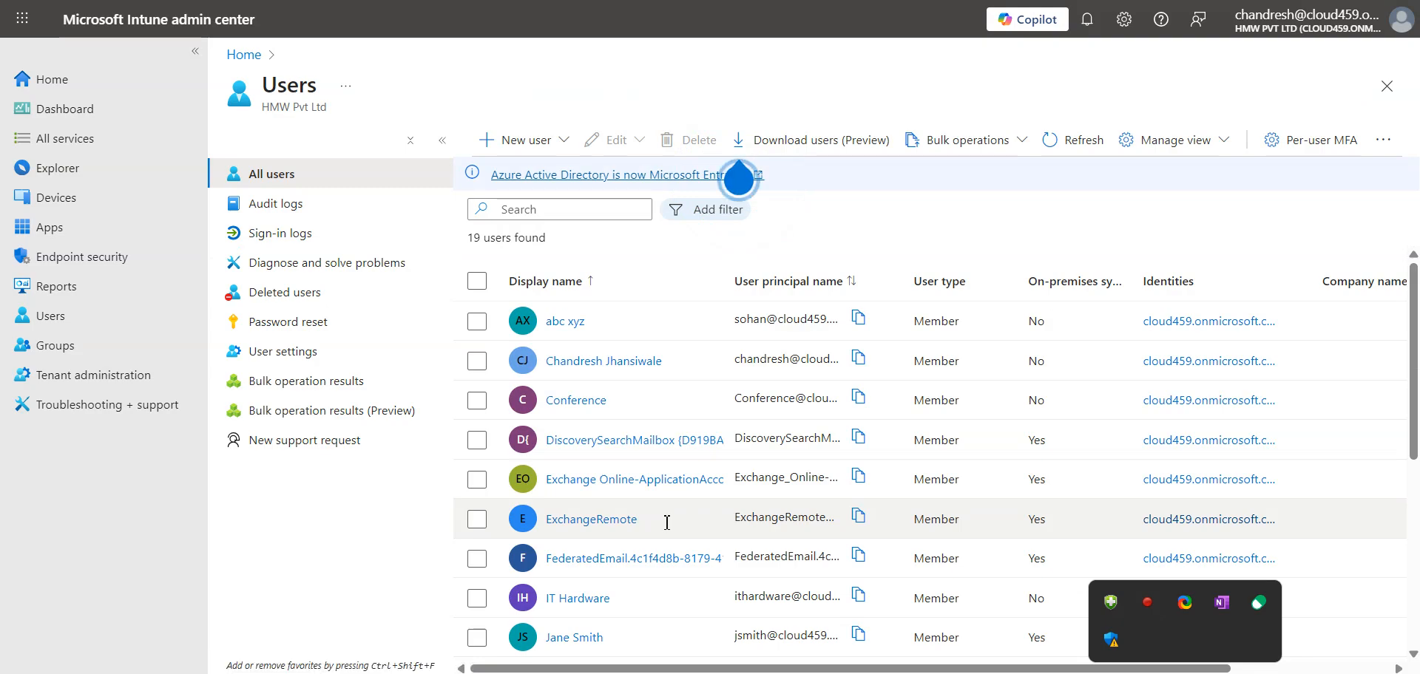
pyautogui.scroll(-5, 666, 518)
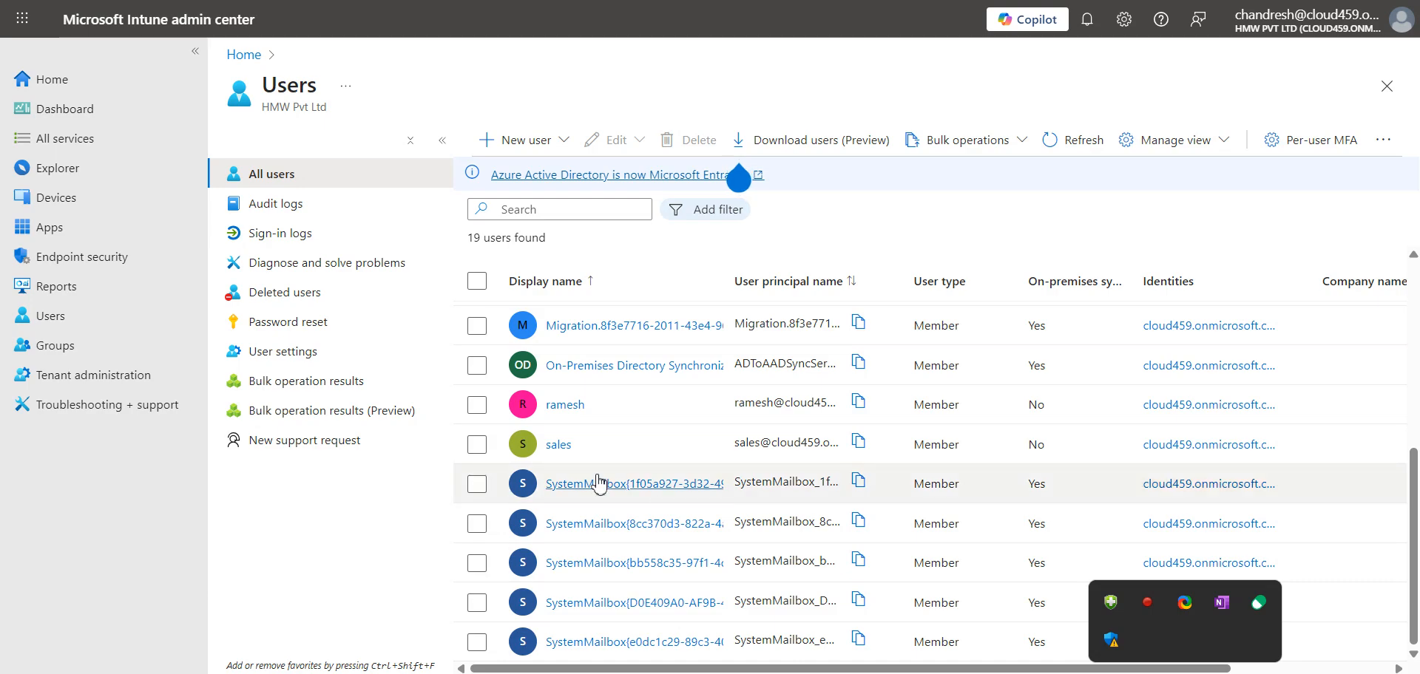
pyautogui.click(554, 406)
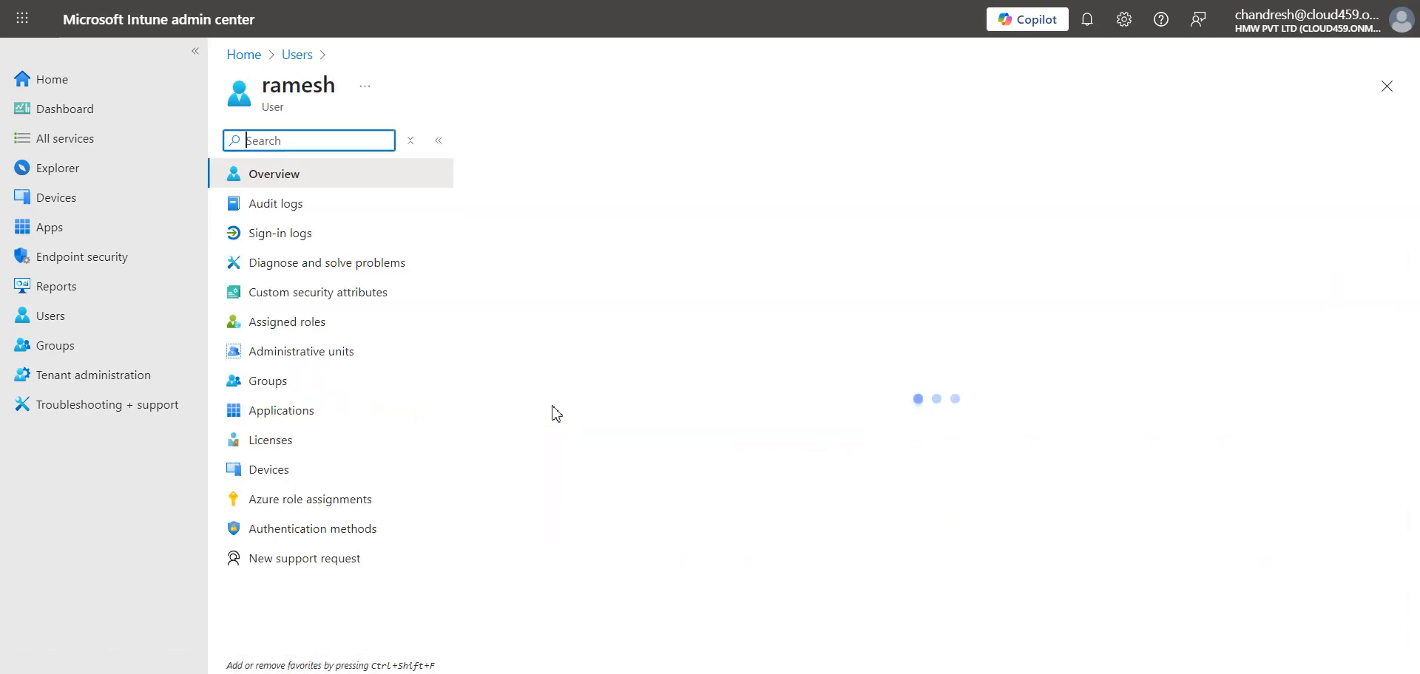
# - Return to the New Group form and show the membership type choices
pyautogui.click(527, 673)
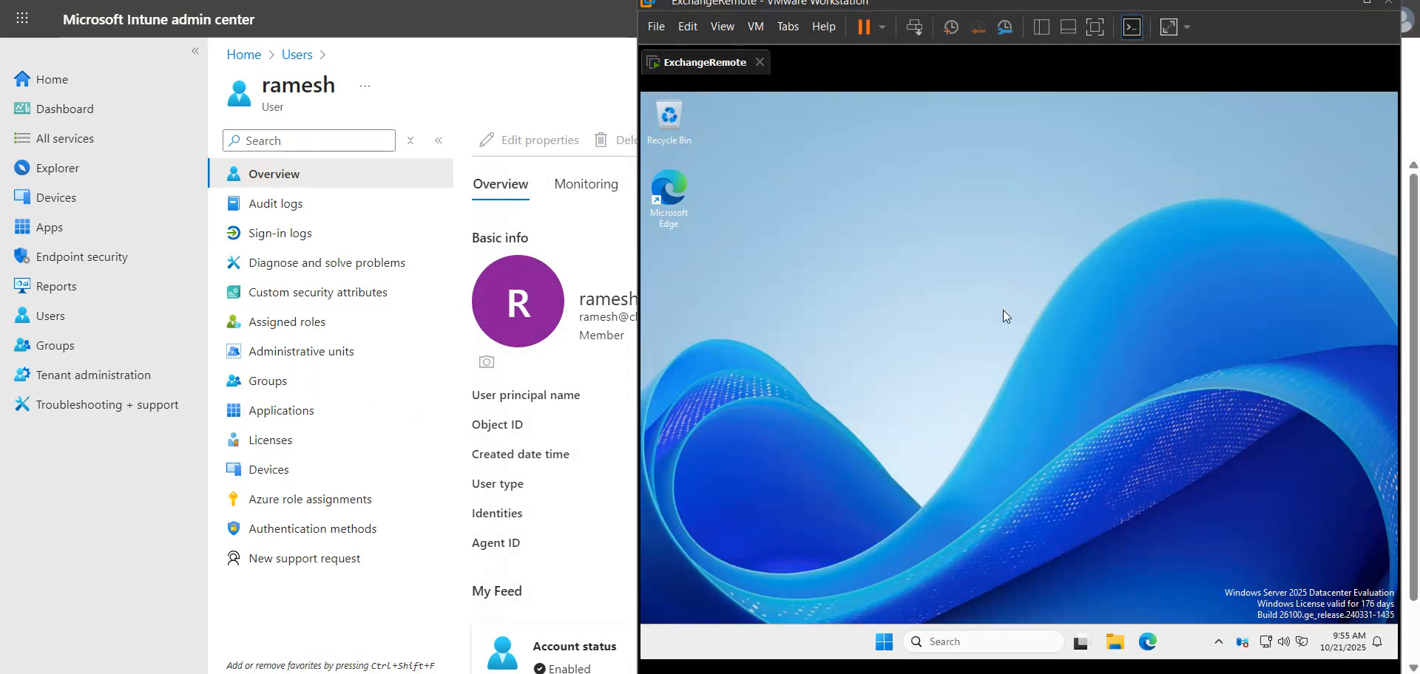
pyautogui.click(541, 56)
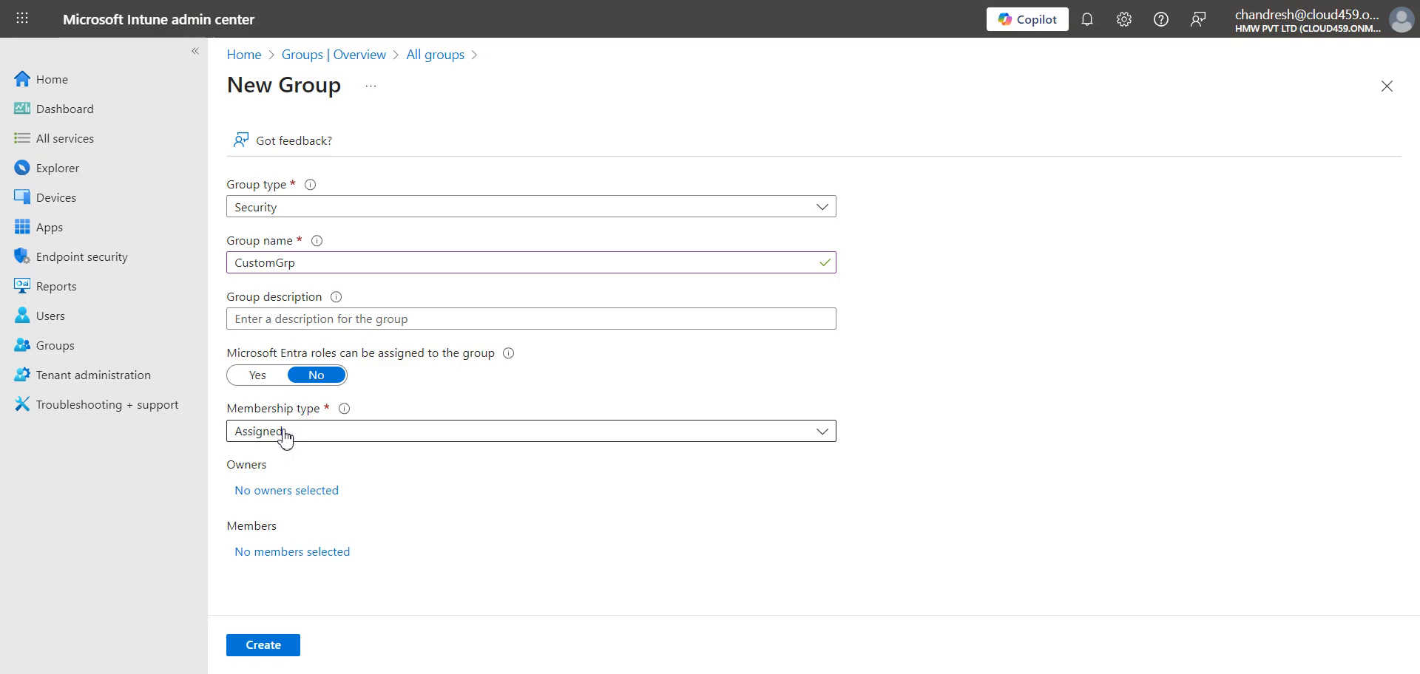
pyautogui.click(285, 436)
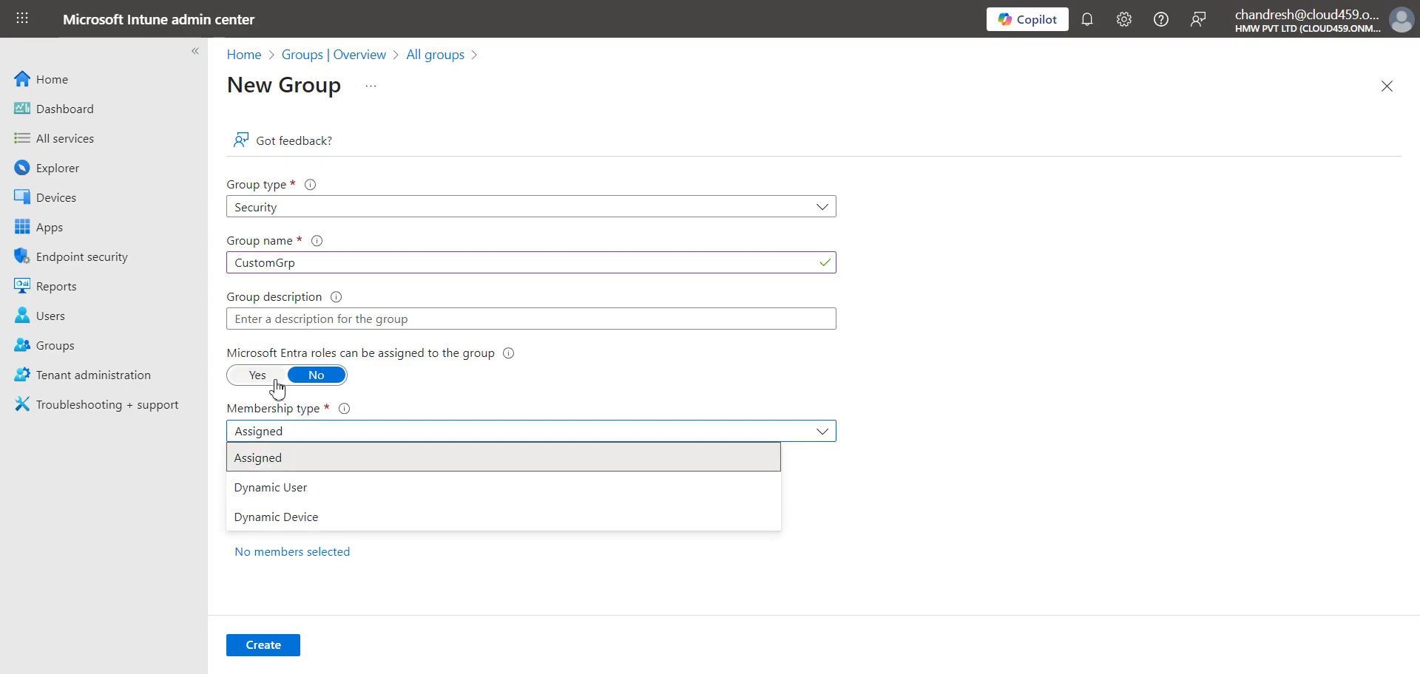
# - Try the membership type options, switching between Dynamic Device and Dynamic User
pyautogui.click(323, 520)
pyautogui.click(374, 437)
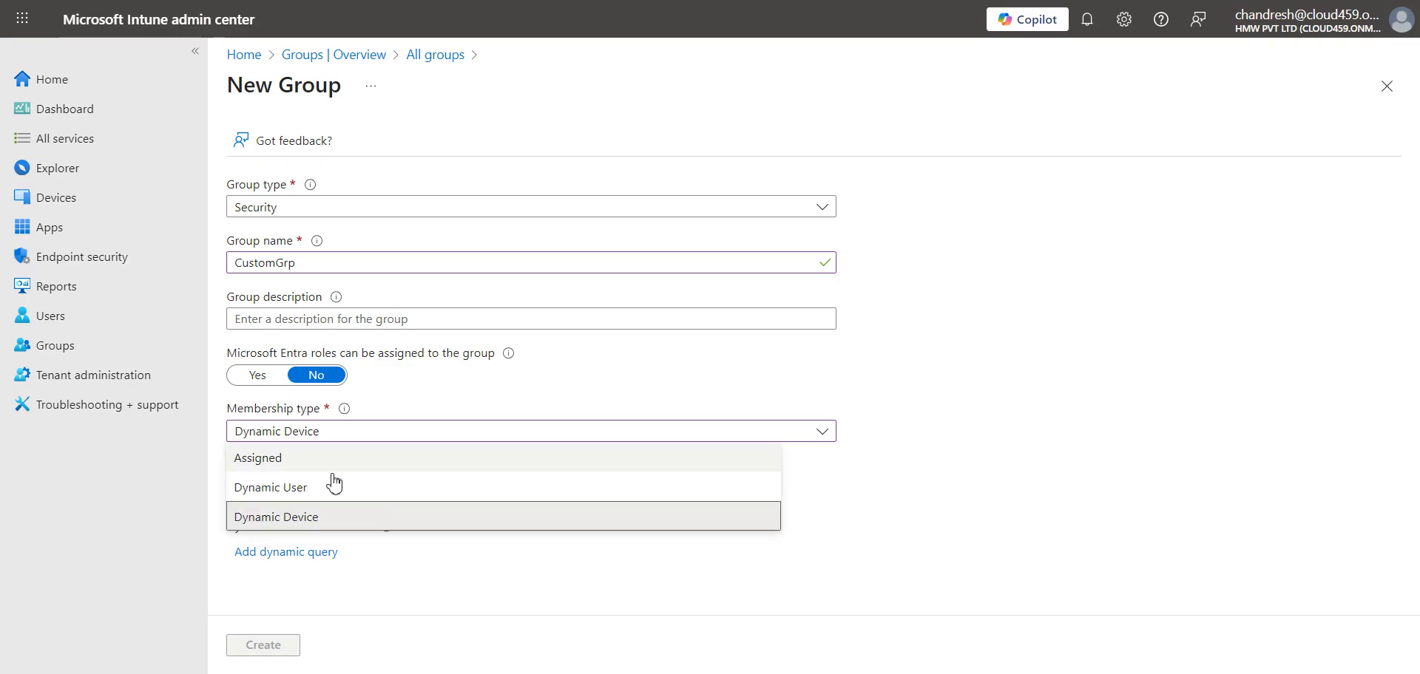
pyautogui.click(323, 488)
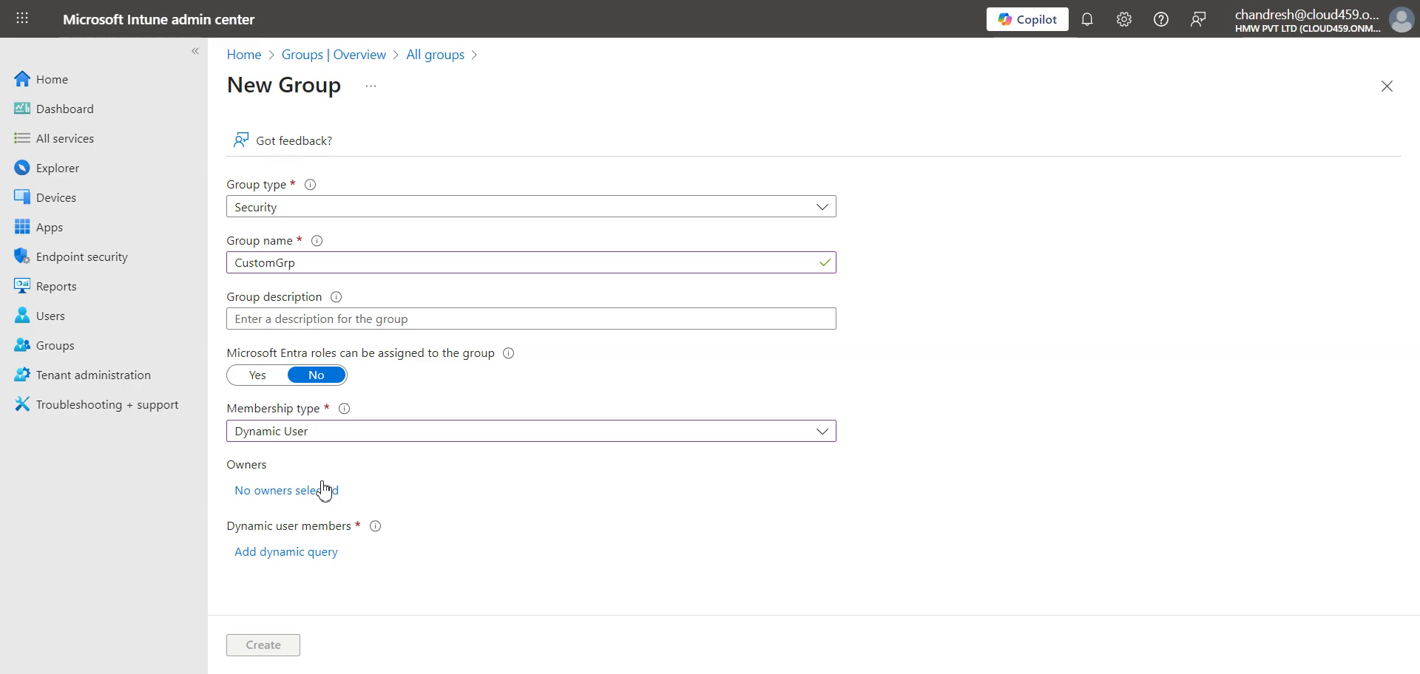
pyautogui.click(1184, 673)
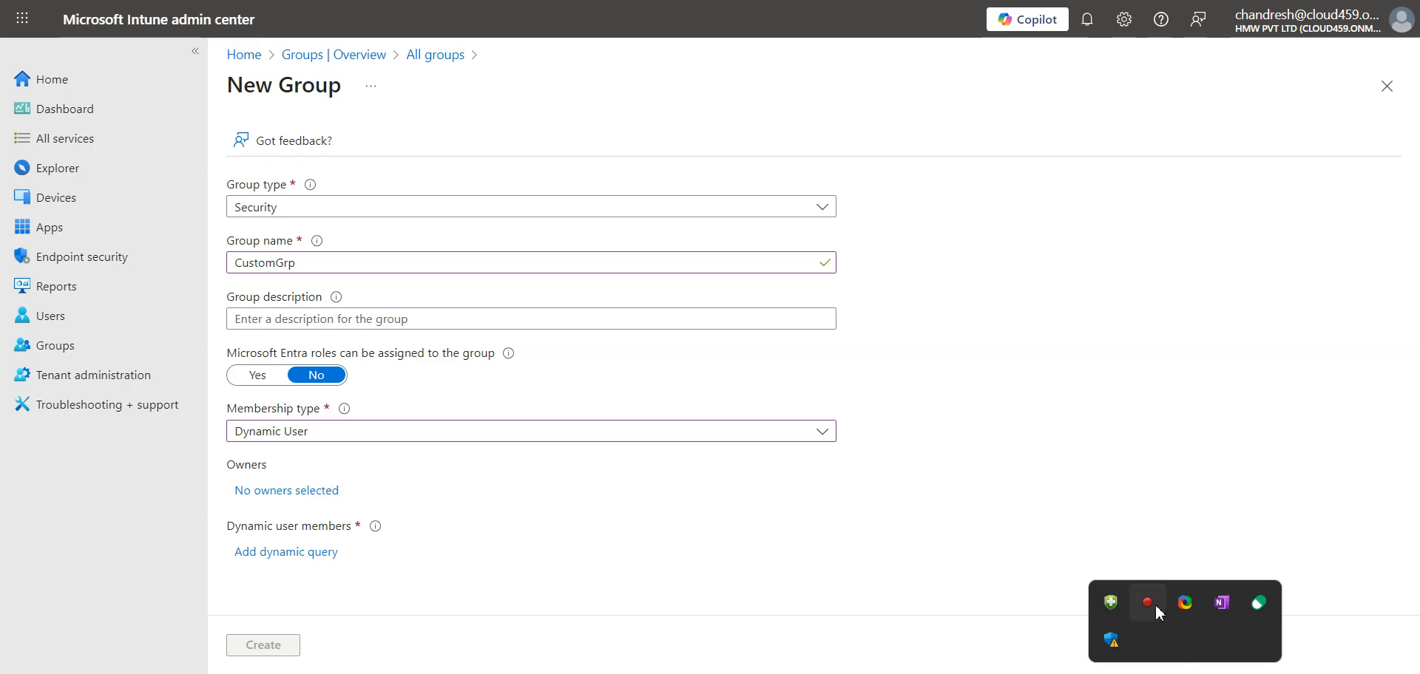
pyautogui.rightClick(1155, 607)
pyautogui.click(1123, 573)
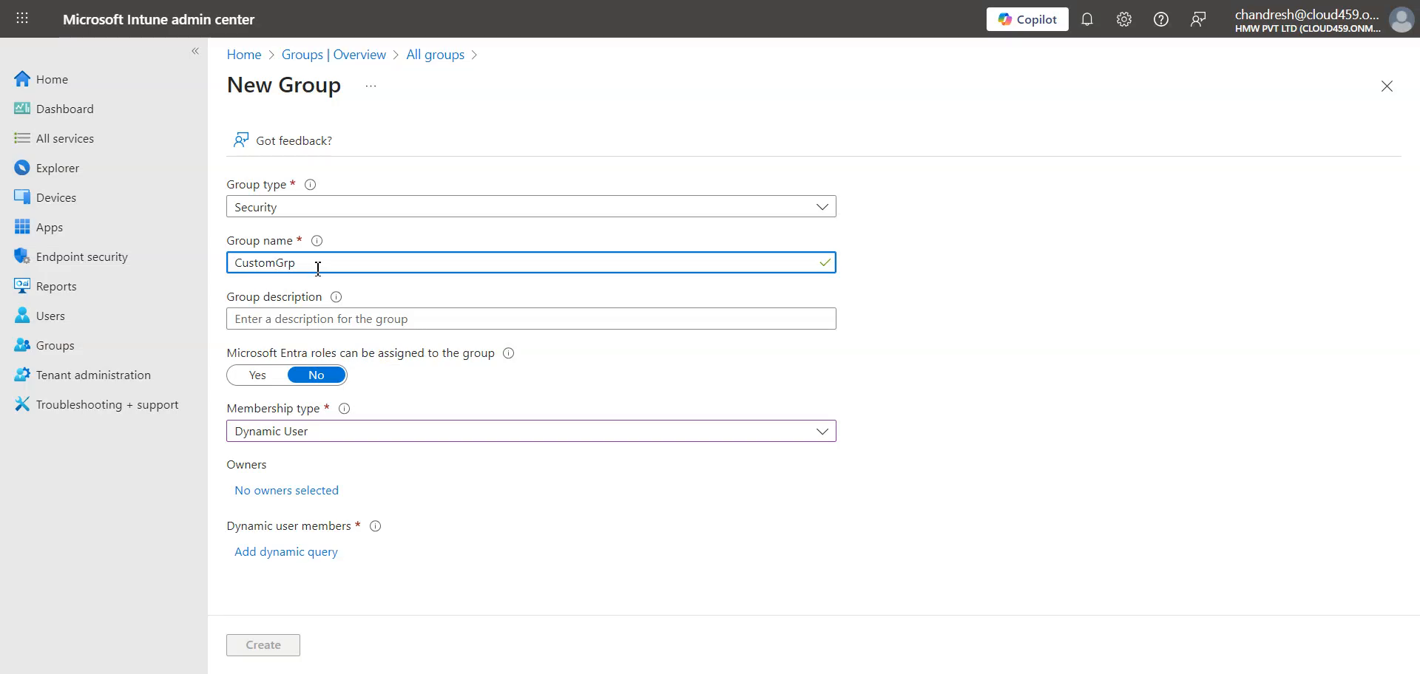
# - Rename the group DeployCustomApp, set membership to Dynamic Device, and open Devices in a new tab
pyautogui.doubleClick(279, 261)
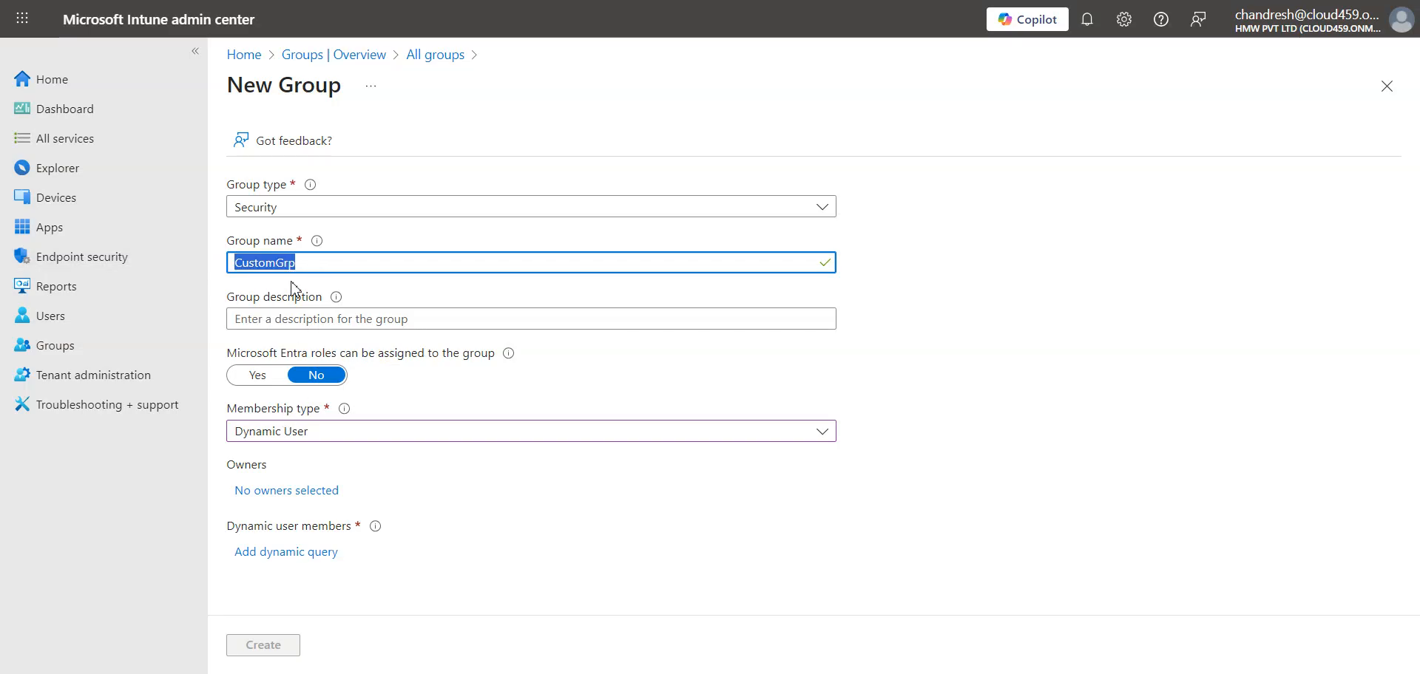
pyautogui.press('End')
pyautogui.press('BackSpace')
pyautogui.press('BackSpace')
pyautogui.press('BackSpace')
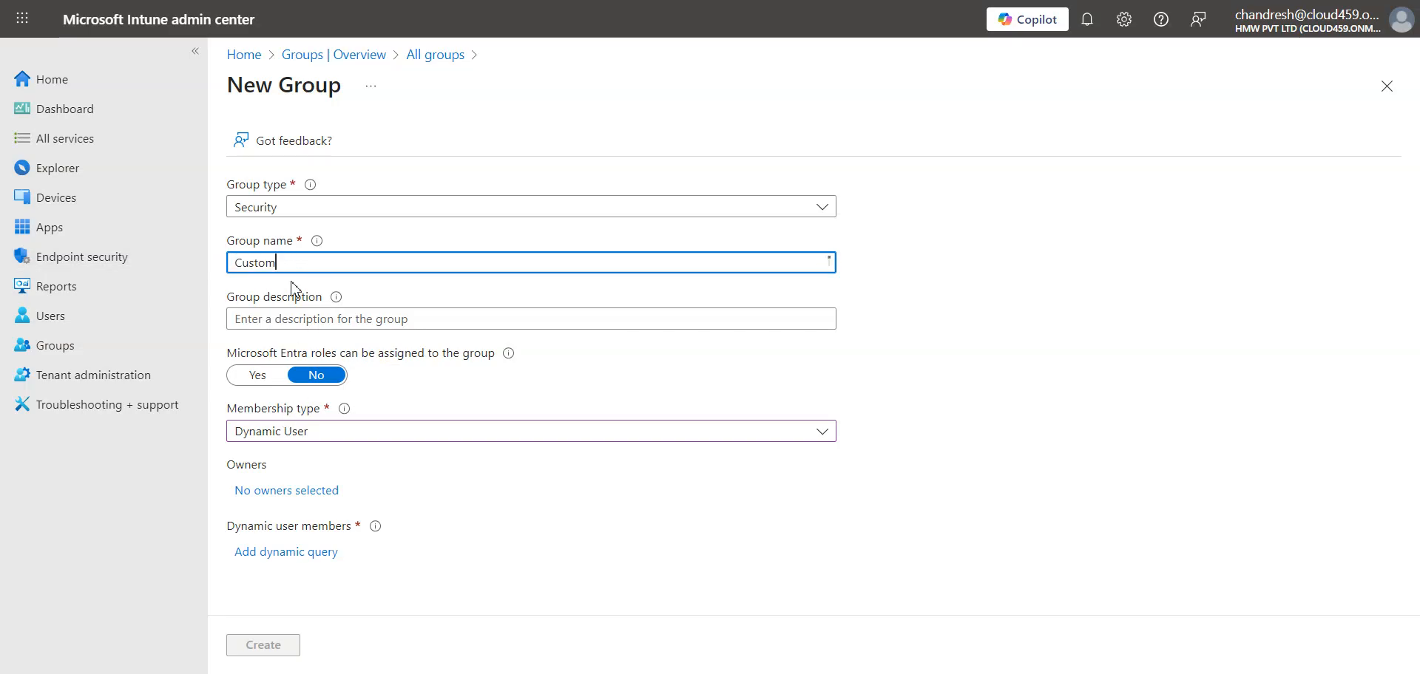
pyautogui.press('BackSpace')
pyautogui.press('BackSpace')
pyautogui.press('BackSpace')
pyautogui.press('BackSpace')
pyautogui.press('BackSpace')
pyautogui.press('BackSpace')
pyautogui.press('BackSpace')
pyautogui.write('Depl')
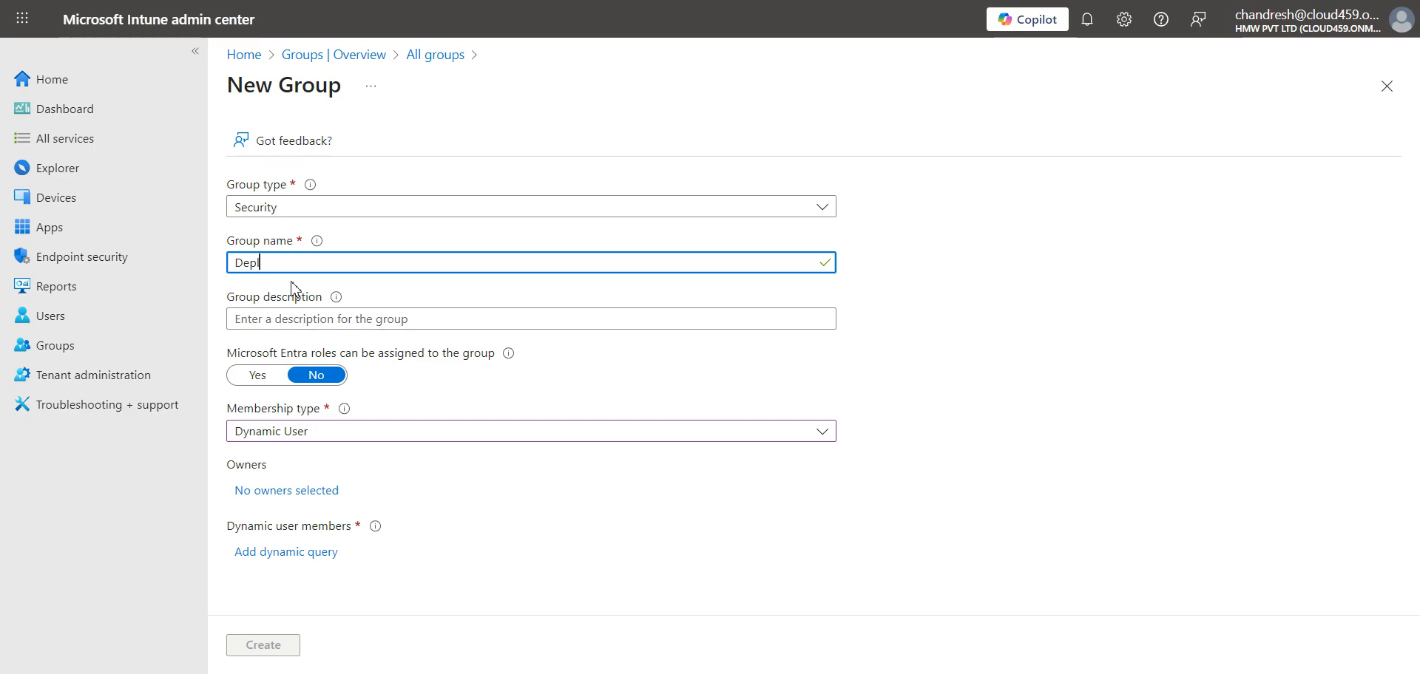
pyautogui.write('oyCustomApp')
pyautogui.hotkey('ctrl', 'a')
pyautogui.click(330, 437)
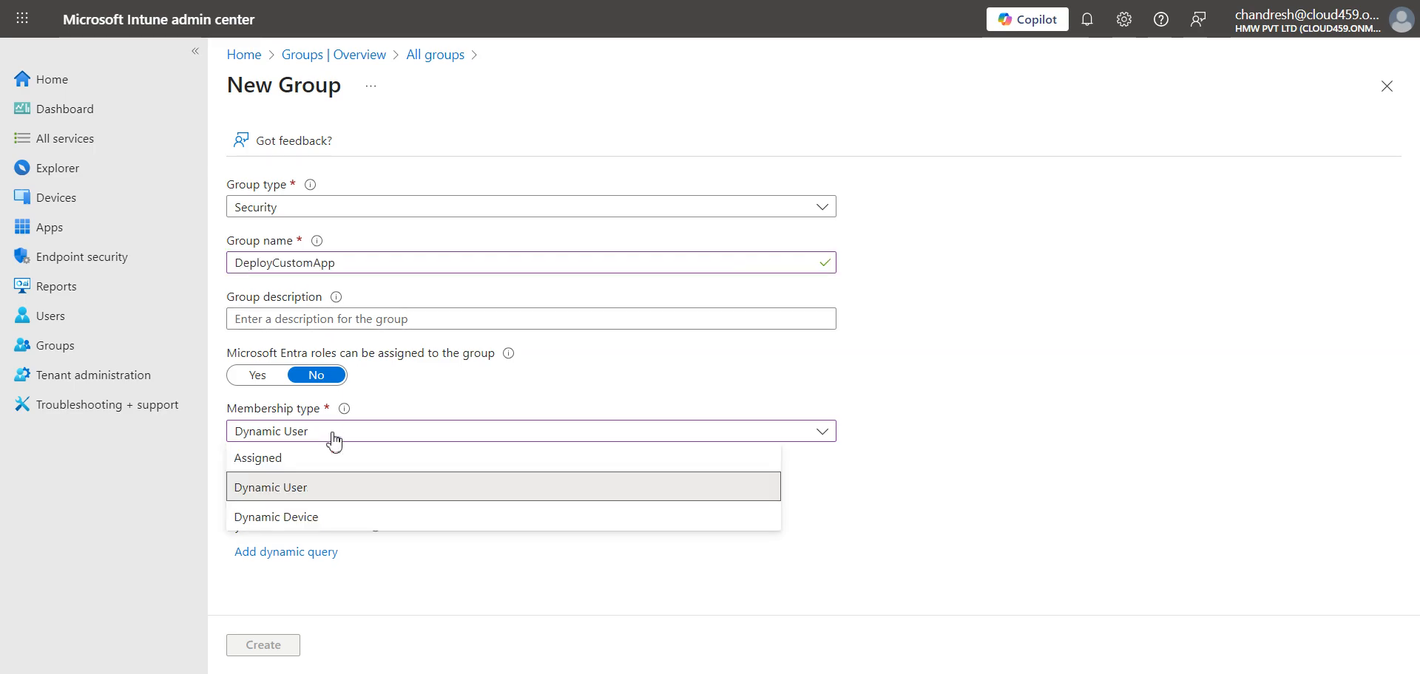
pyautogui.click(297, 519)
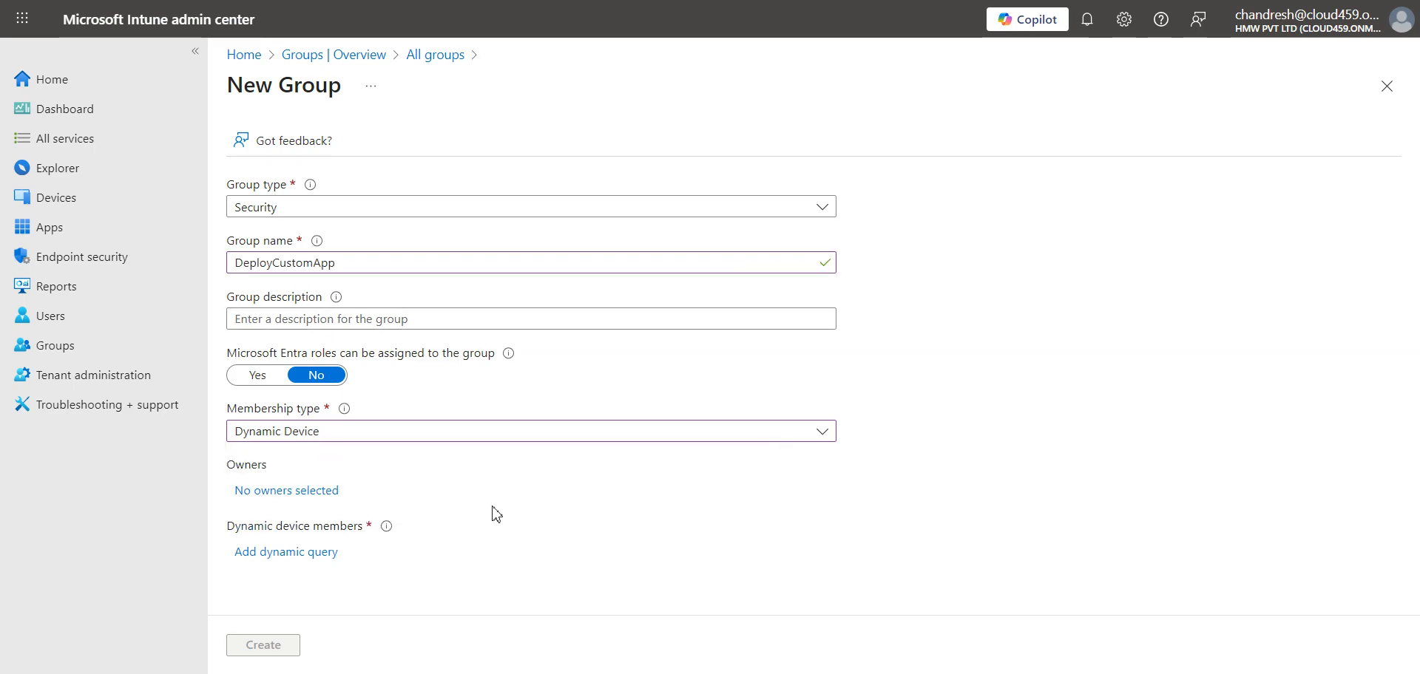
pyautogui.rightClick(61, 200)
pyautogui.click(103, 222)
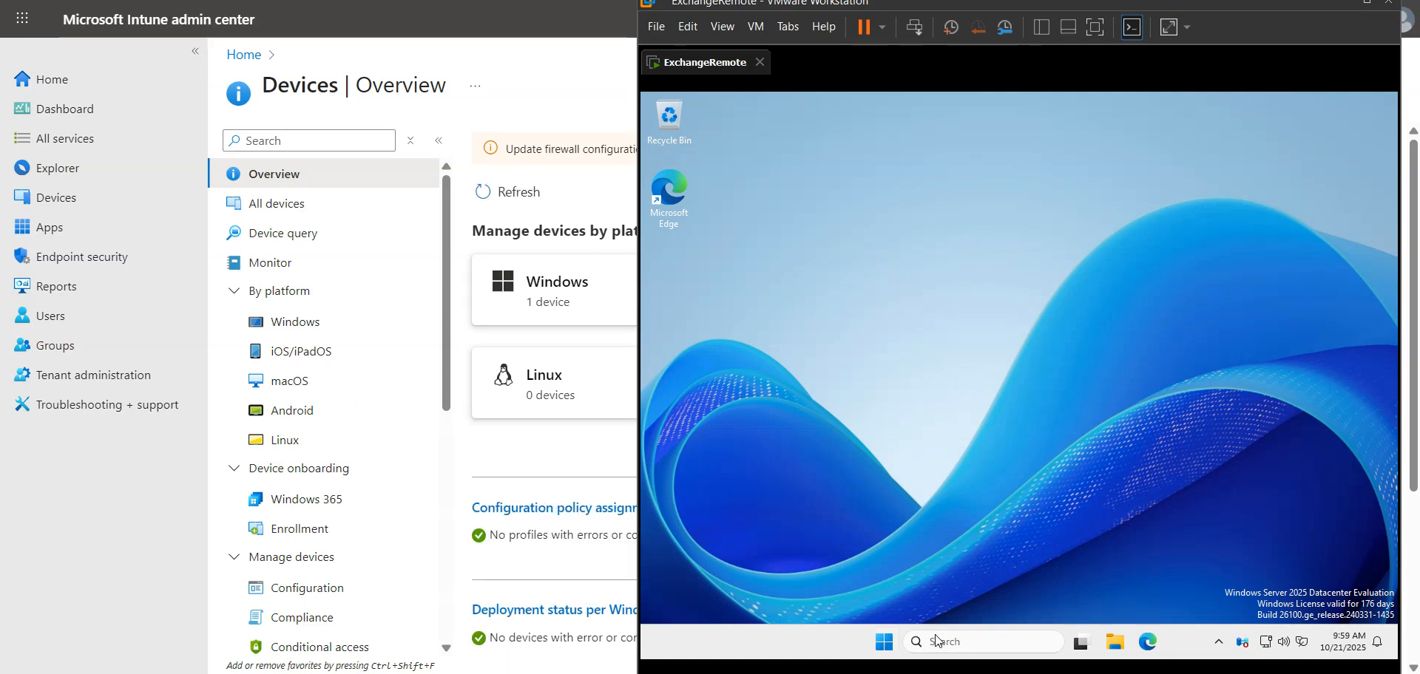
# - Launch Run on the VM, then open the HybridADJoin device from the Windows devices list
pyautogui.press('super+x')
pyautogui.click(863, 551)
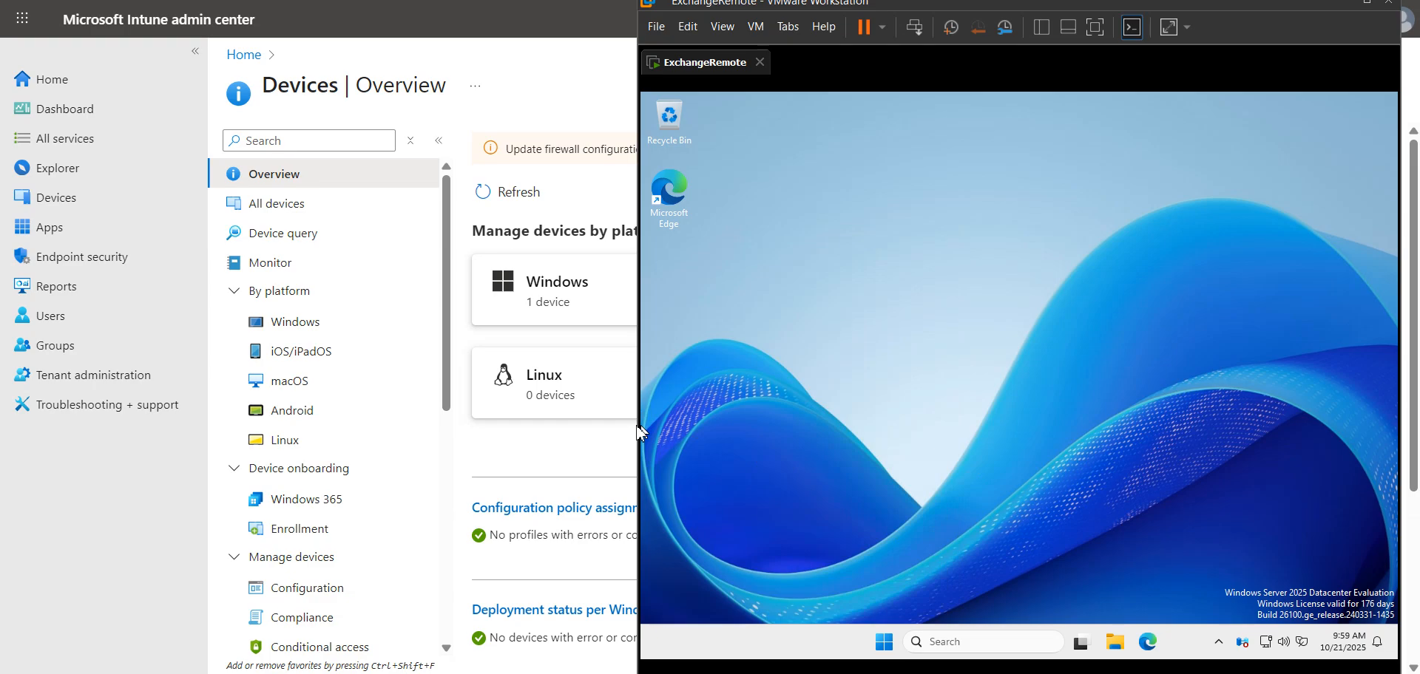
pyautogui.click(579, 307)
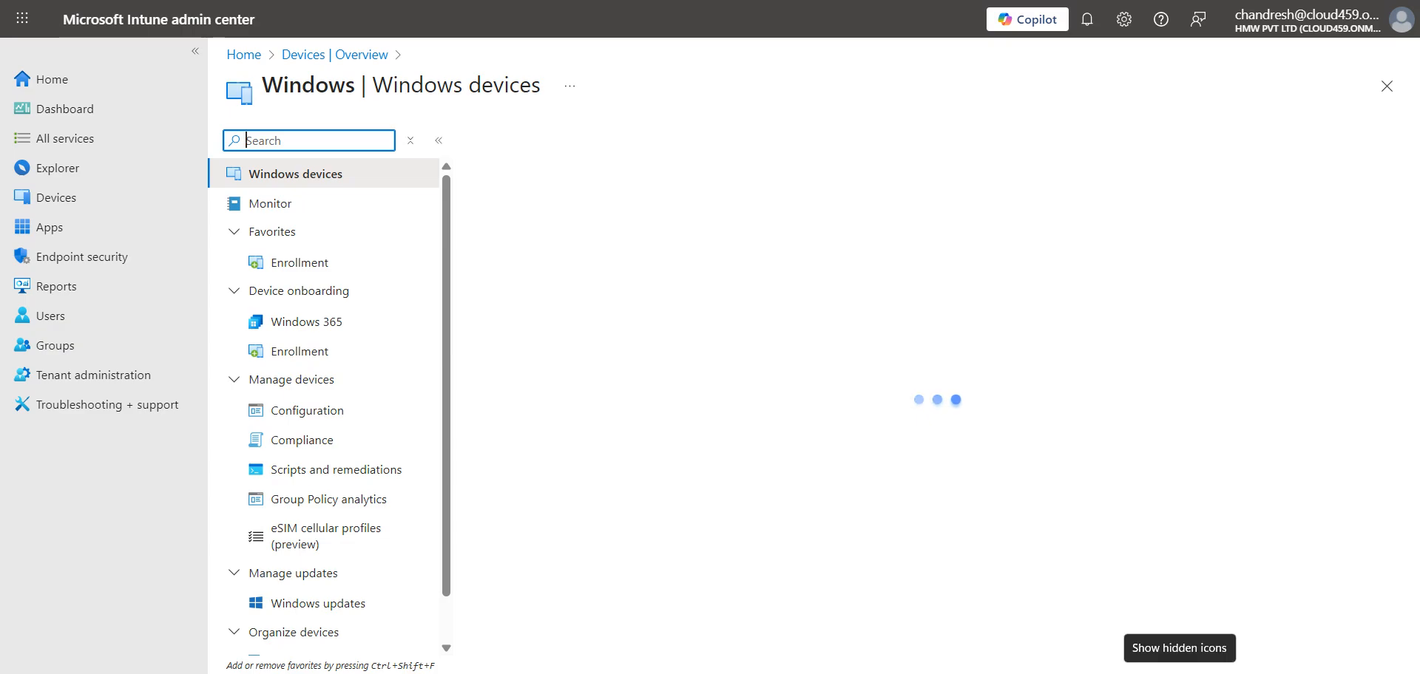
pyautogui.click(890, 472)
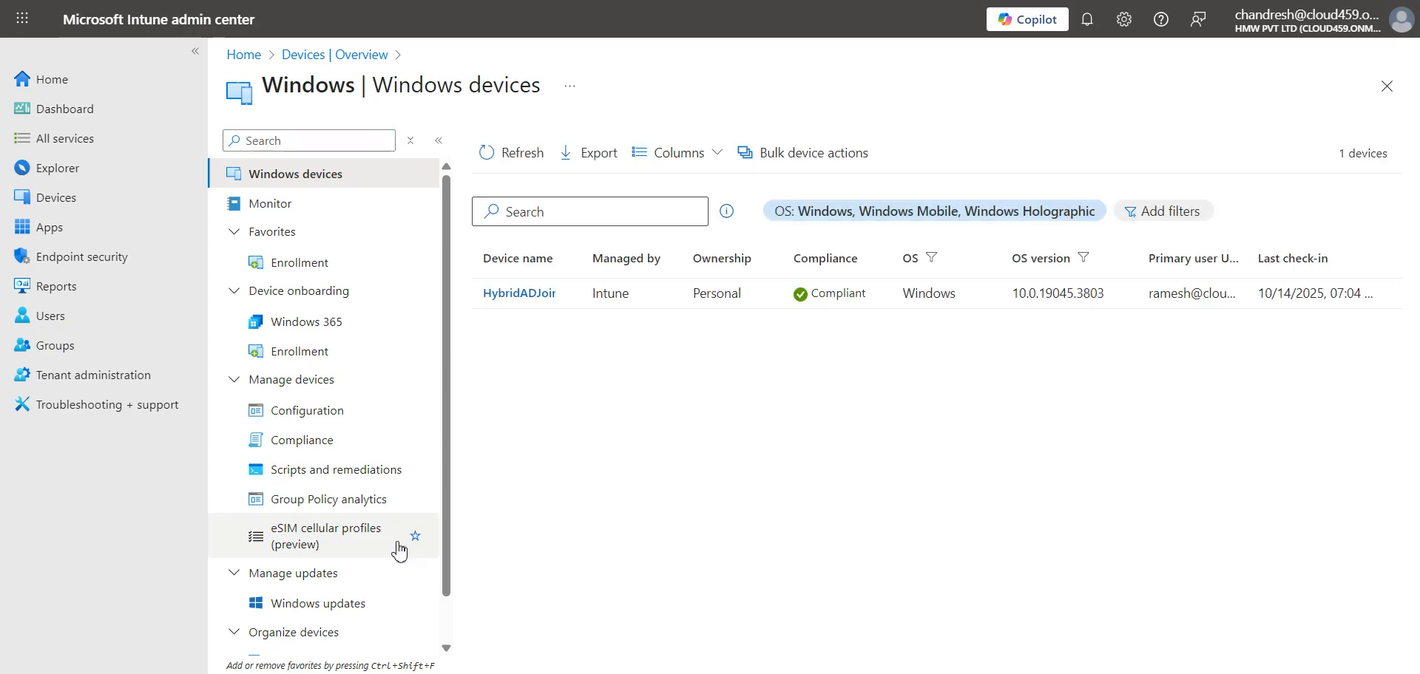
pyautogui.click(524, 299)
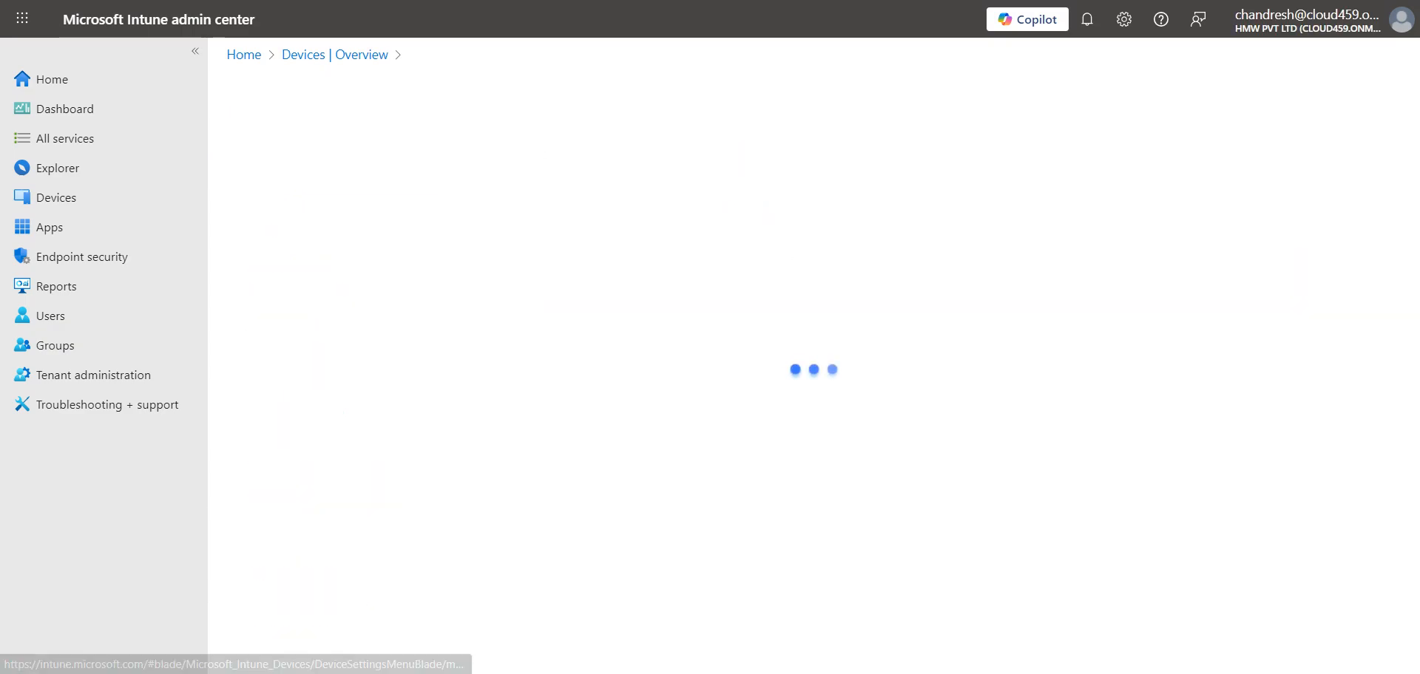
# - Select HybridADJoin's management name value on its device overview
pyautogui.hotkey('alt', 'Tab')
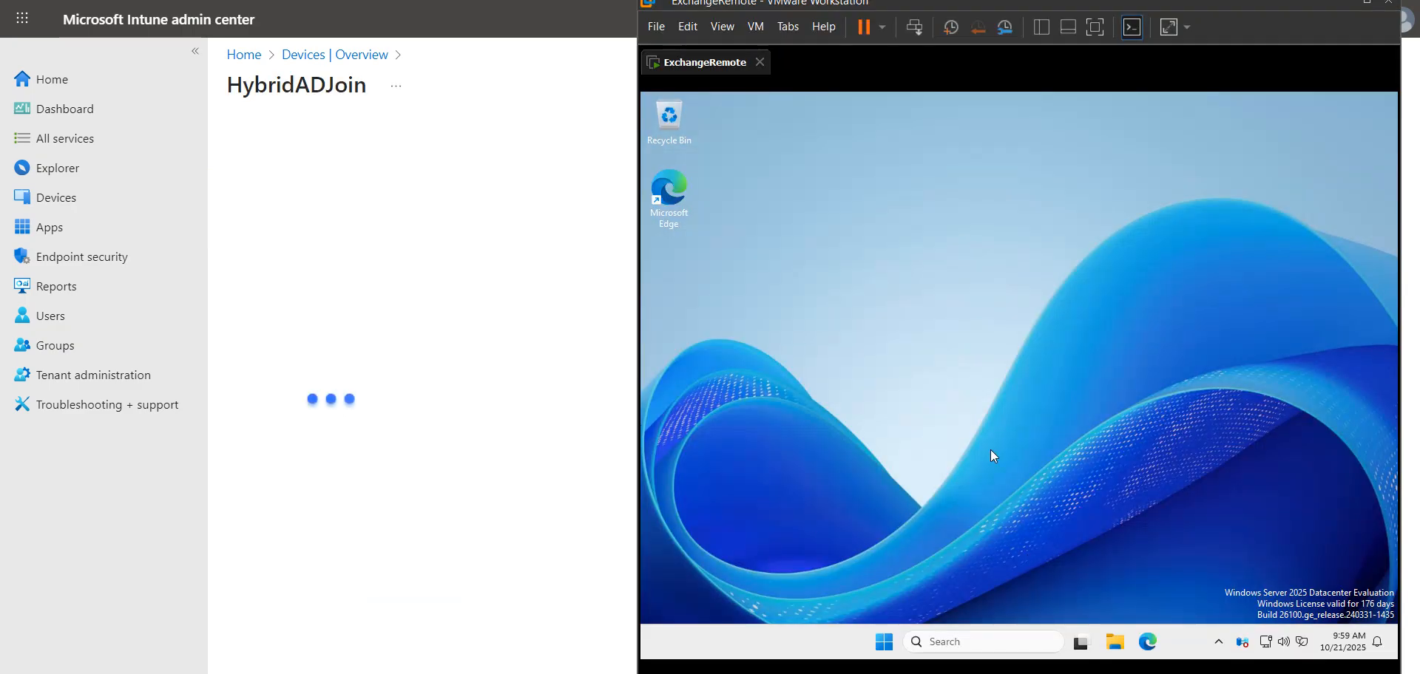
pyautogui.rightClick(884, 642)
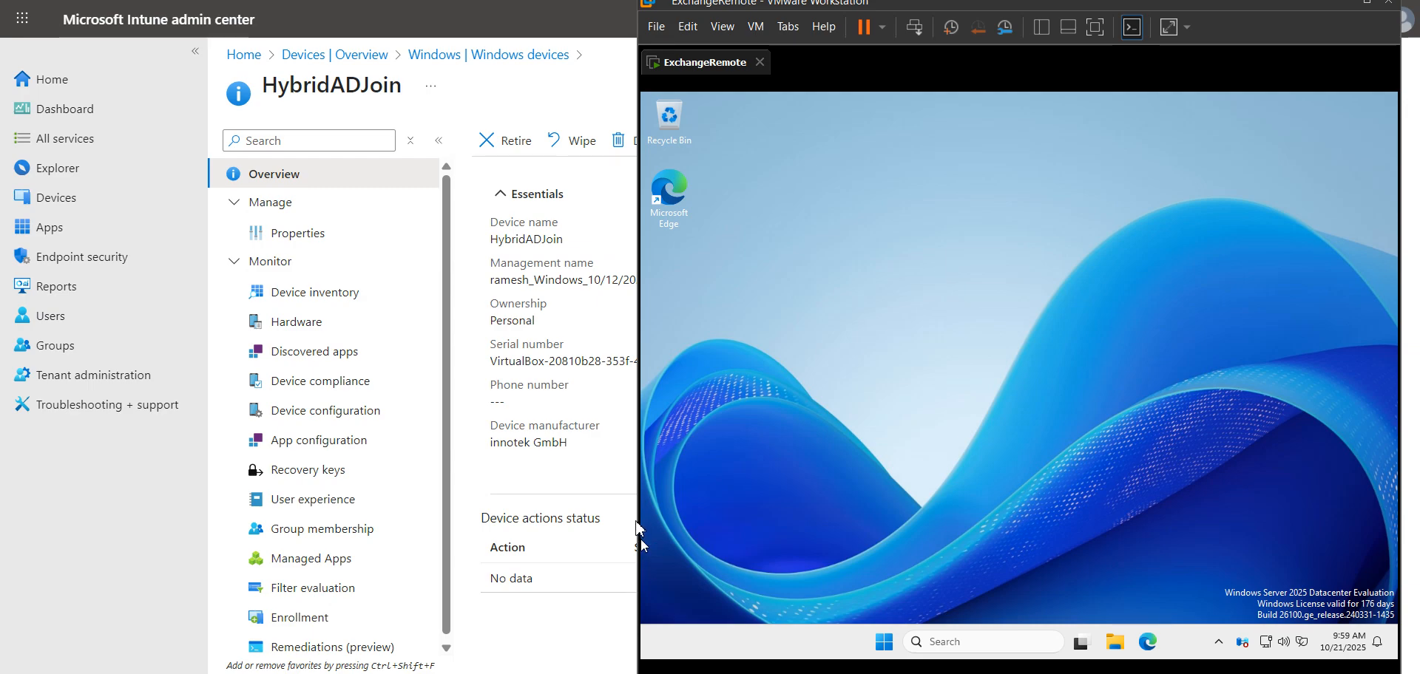
pyautogui.click(581, 395)
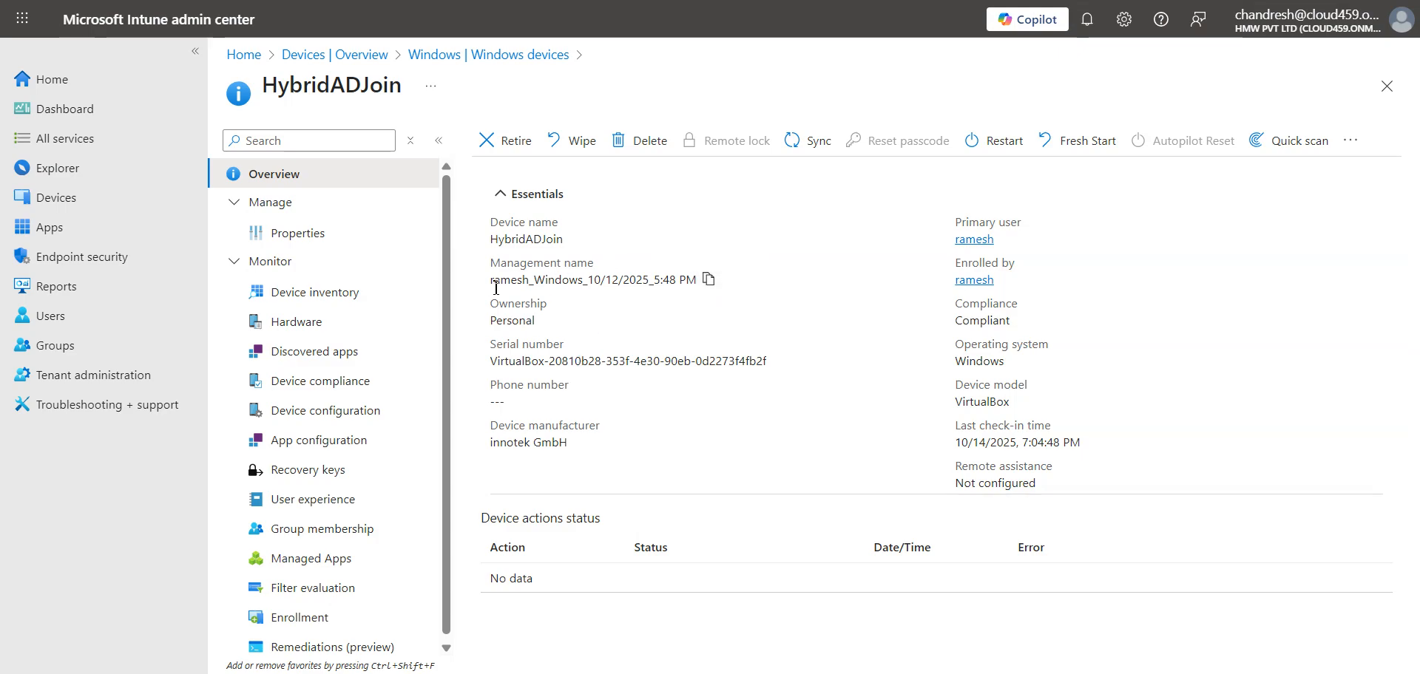
pyautogui.moveTo(495, 287); pyautogui.dragTo(708, 279)
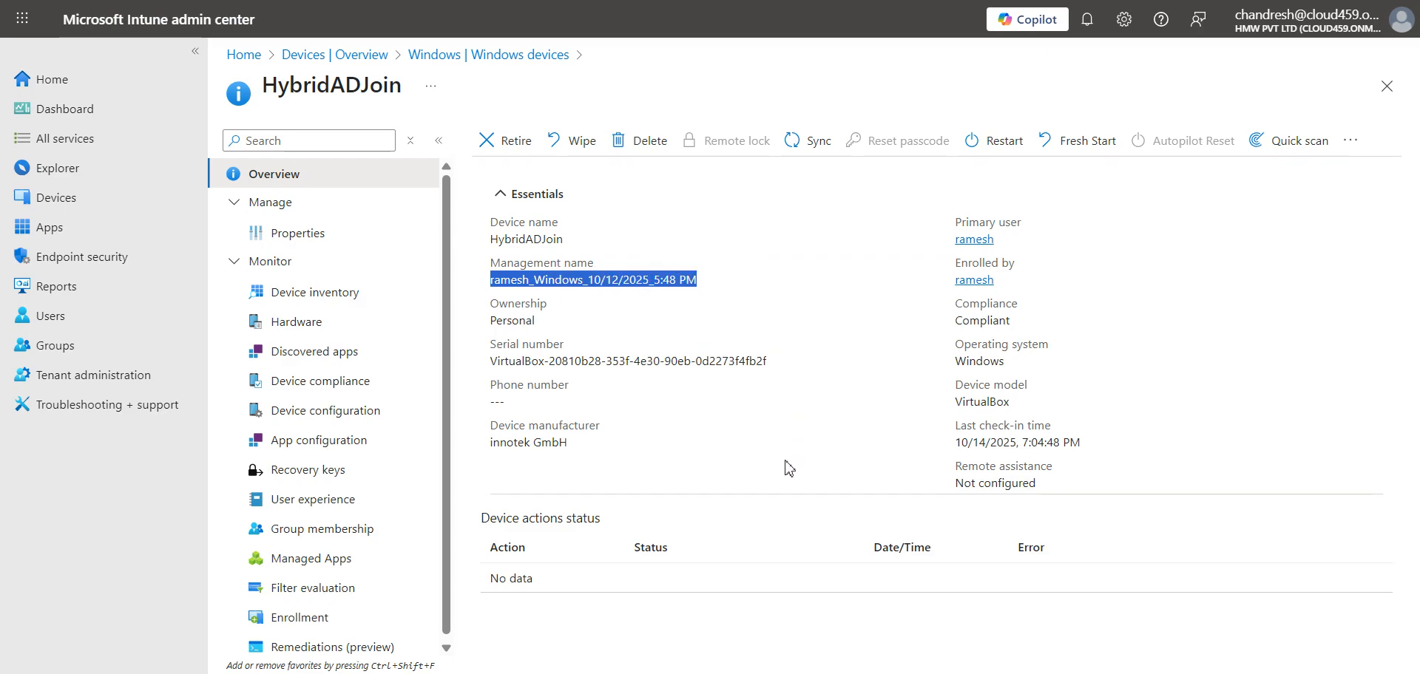
pyautogui.click(973, 280)
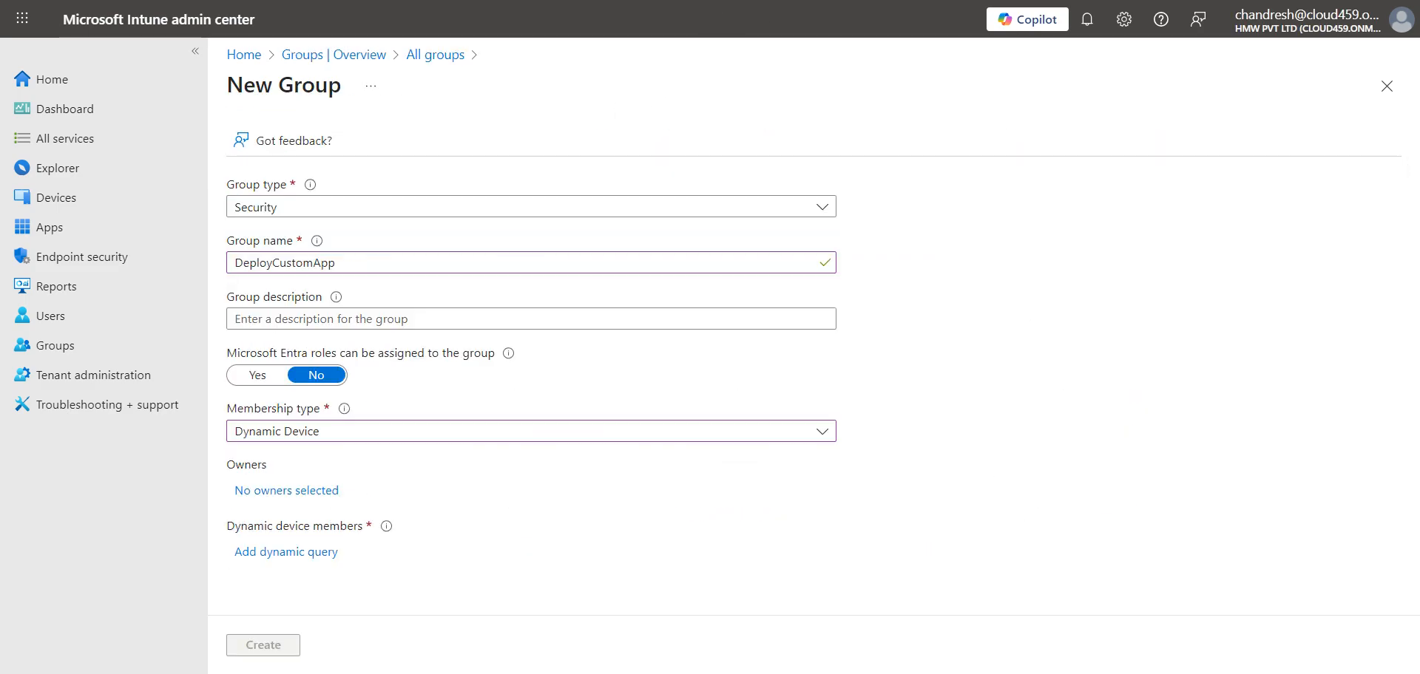
# - Confirm the DeployCustomApp group's membership type stays Dynamic Device
pyautogui.click(359, 436)
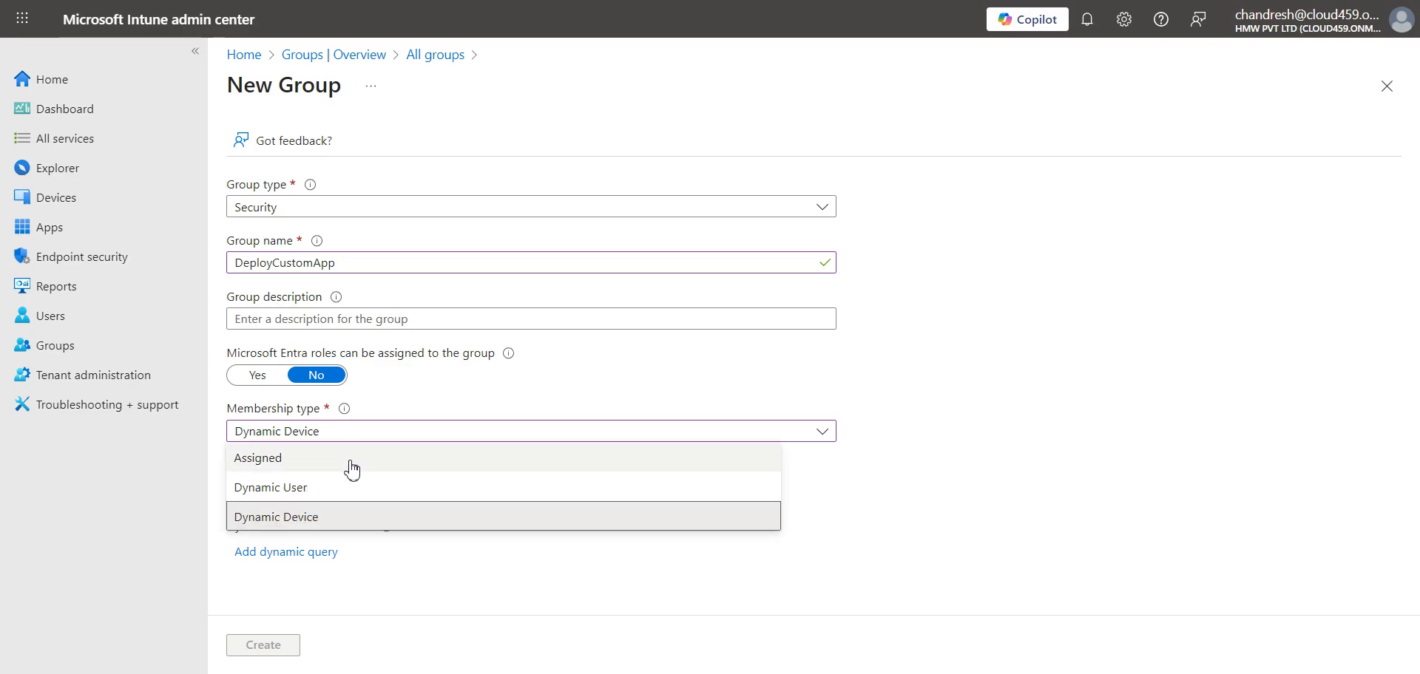
pyautogui.click(326, 520)
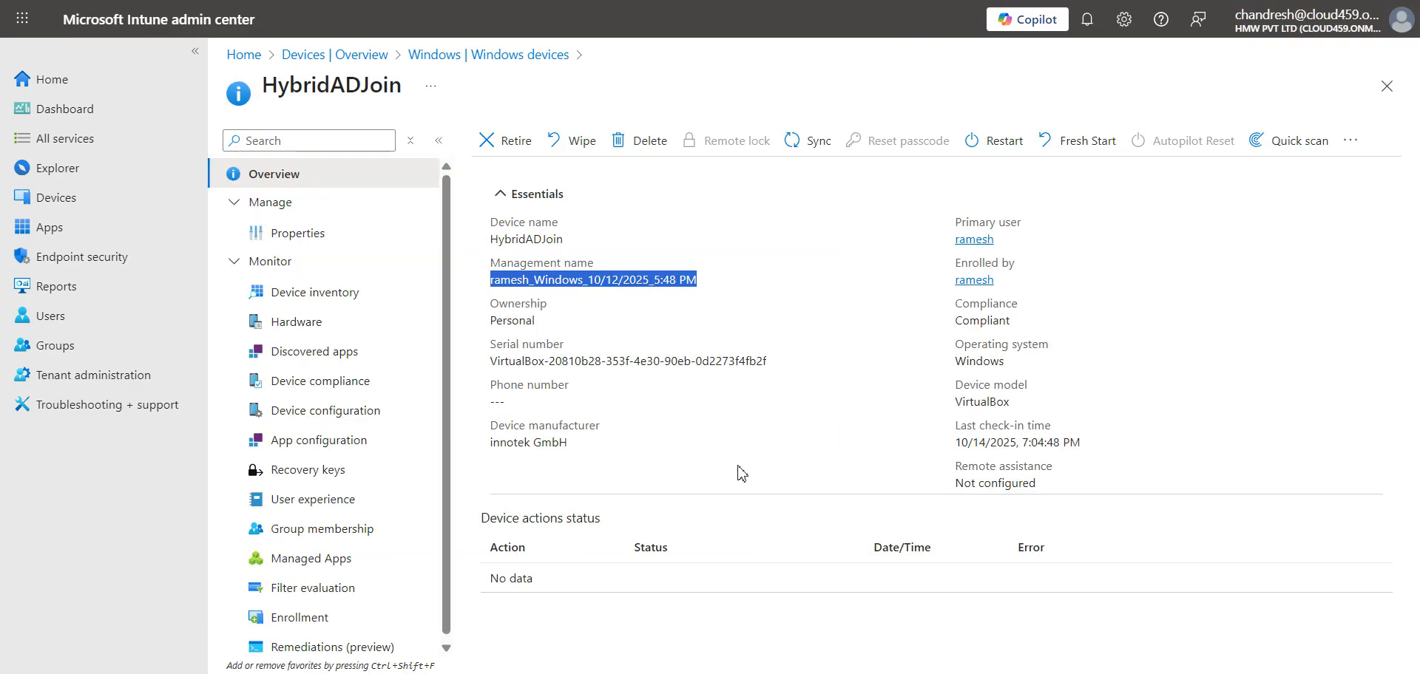
pyautogui.click(678, 442)
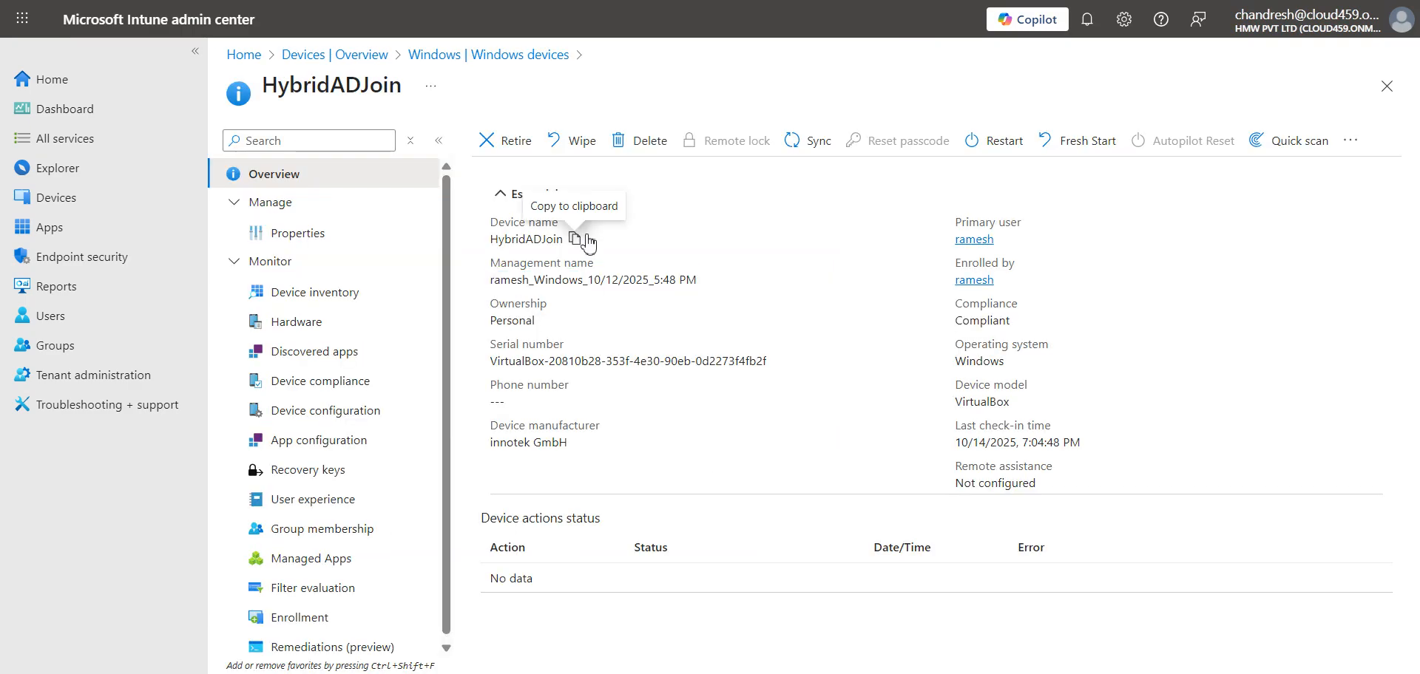
# - Copy the device name HybridADJoin, then switch to the ExchangeRemote VM window
pyautogui.click(575, 239)
pyautogui.moveTo(559, 239); pyautogui.dragTo(491, 239)
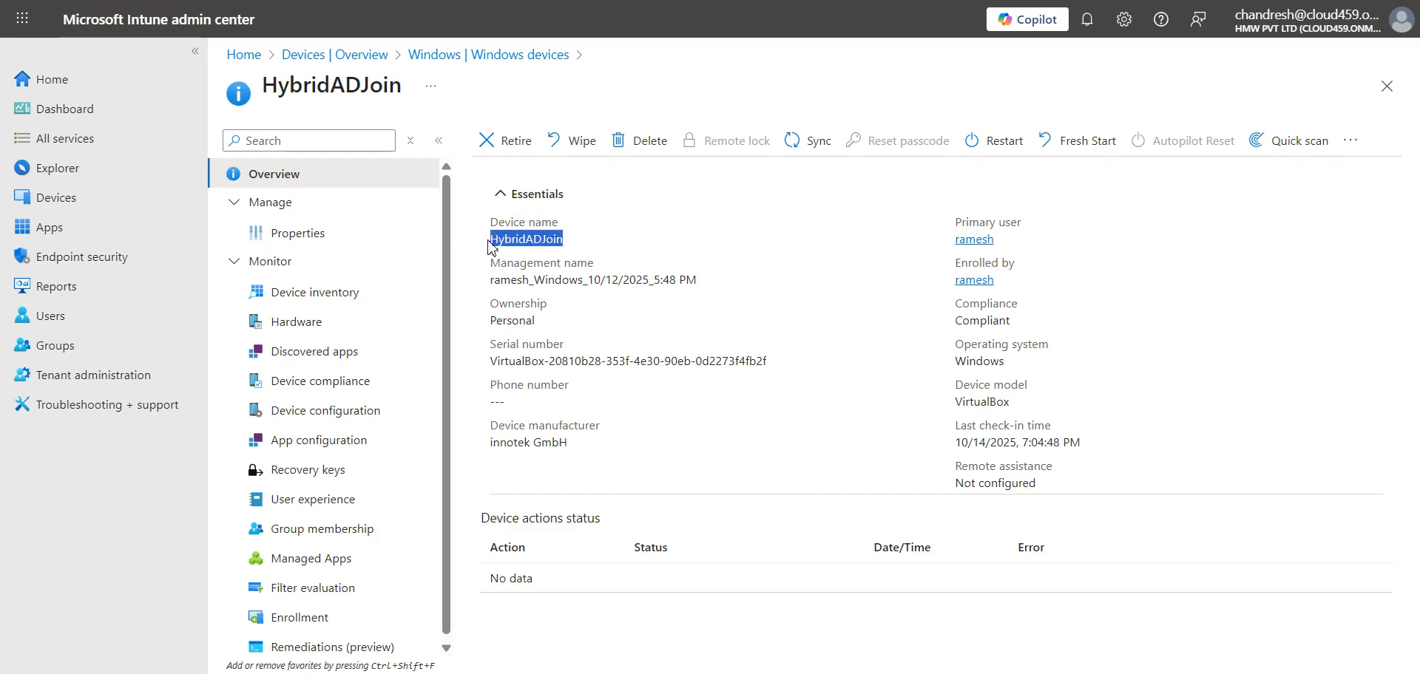
pyautogui.rightClick(491, 238)
pyautogui.click(528, 260)
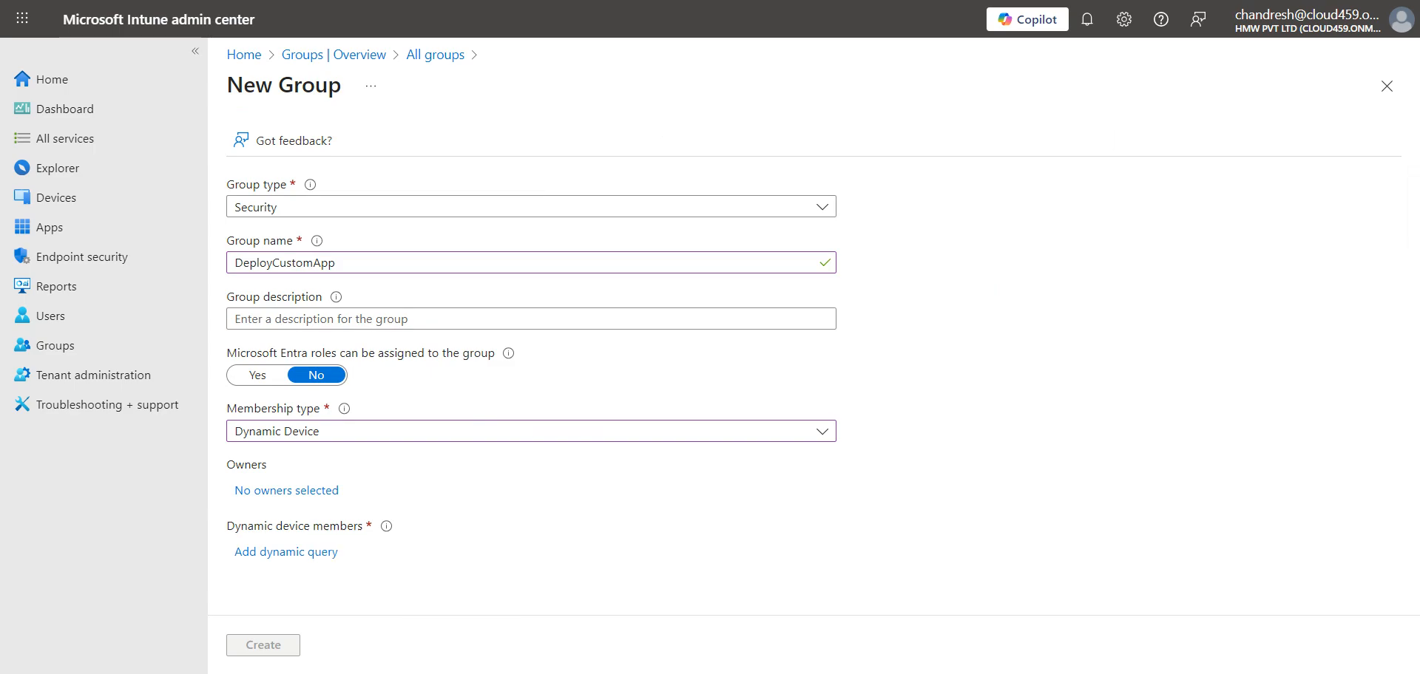
pyautogui.click(414, 673)
pyautogui.scroll(2, 510, 664)
pyautogui.click(495, 673)
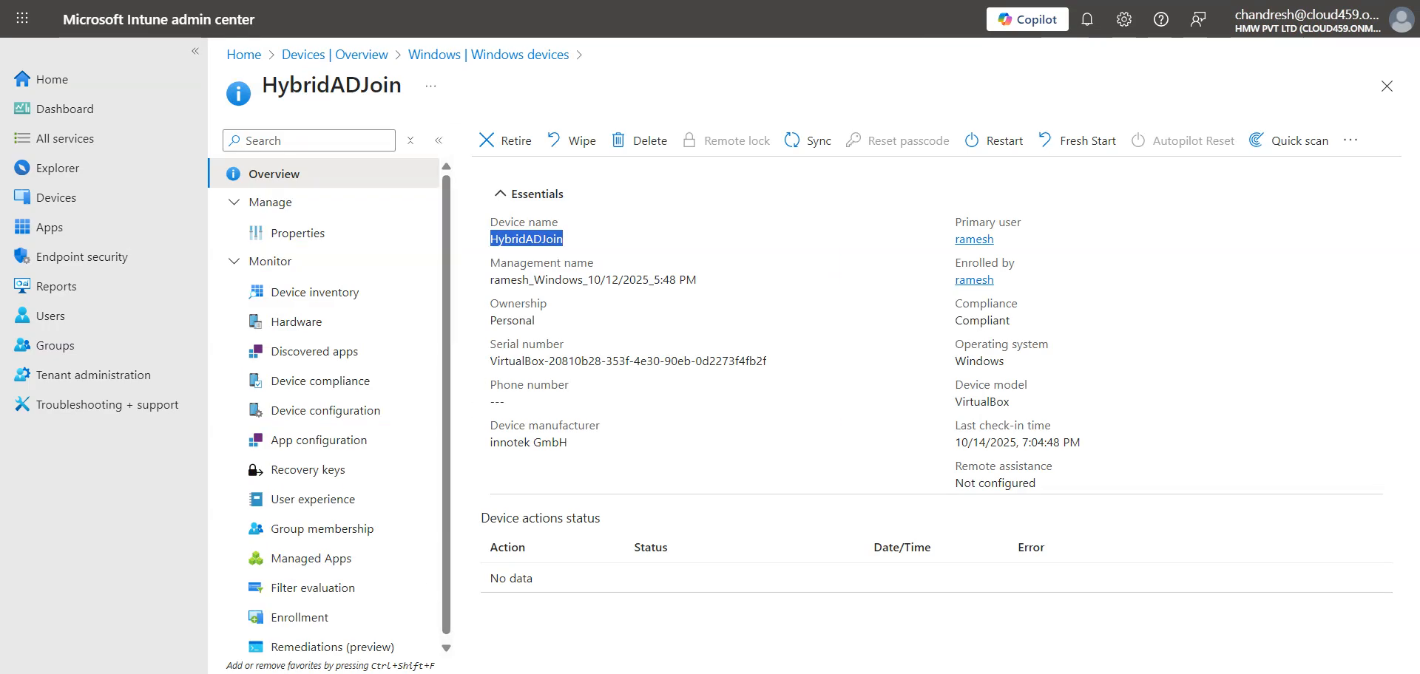
# - Confirm the ExchangeRemote VM's hostname, power it off, close VMware, then search Start for Oracle
pyautogui.hotkey('alt', 'Tab')
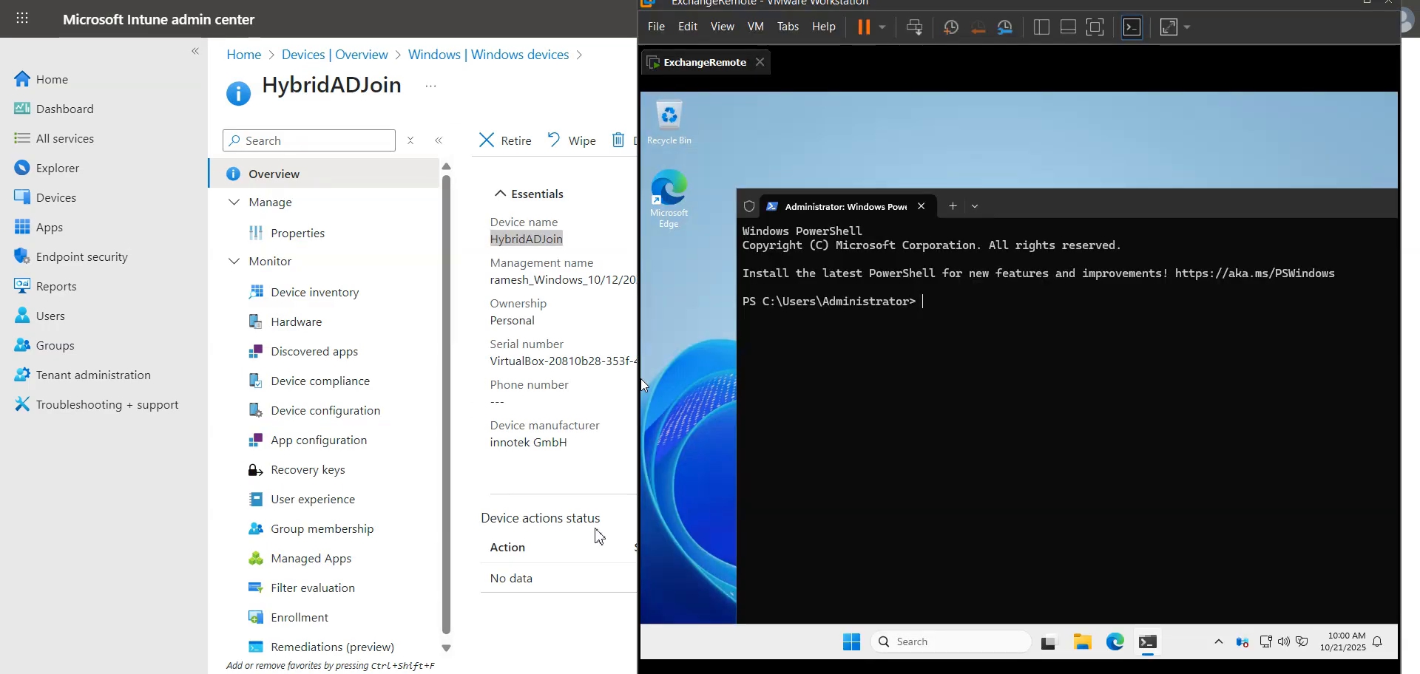
pyautogui.write('hostname')
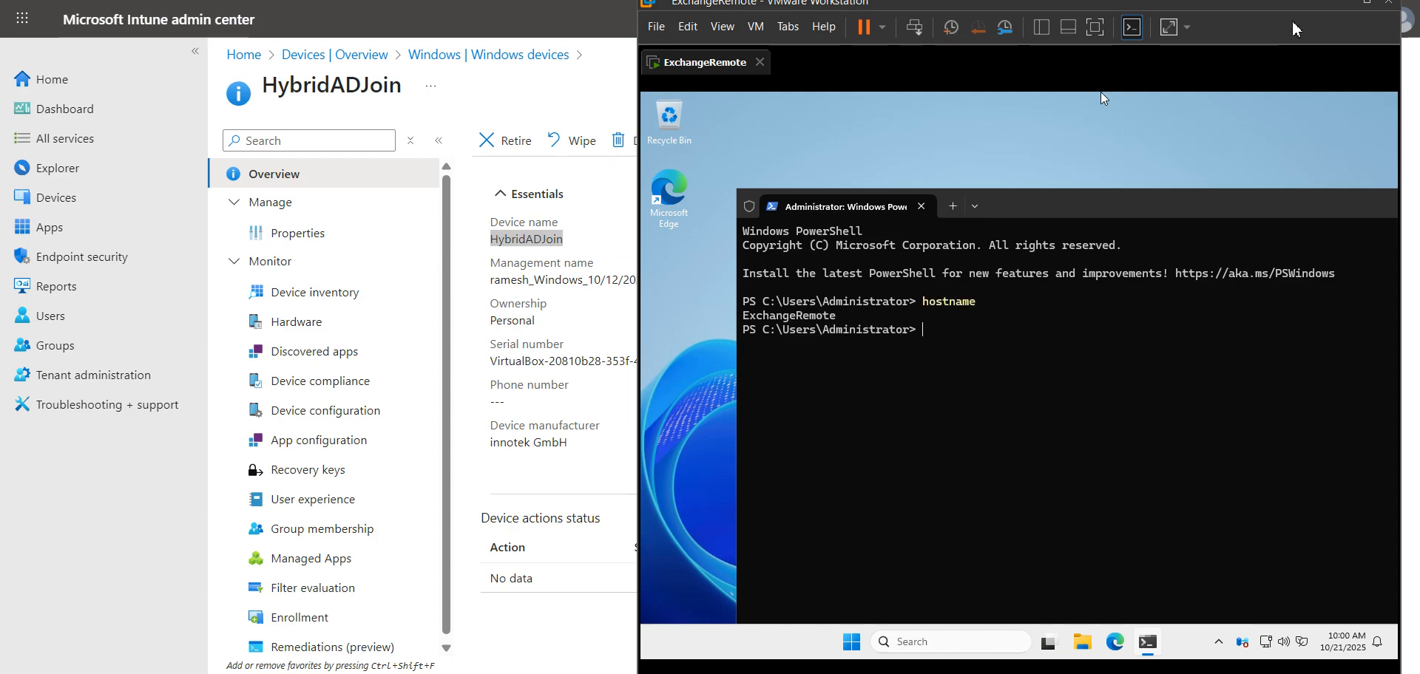
pyautogui.click(1393, 14)
pyautogui.click(1003, 388)
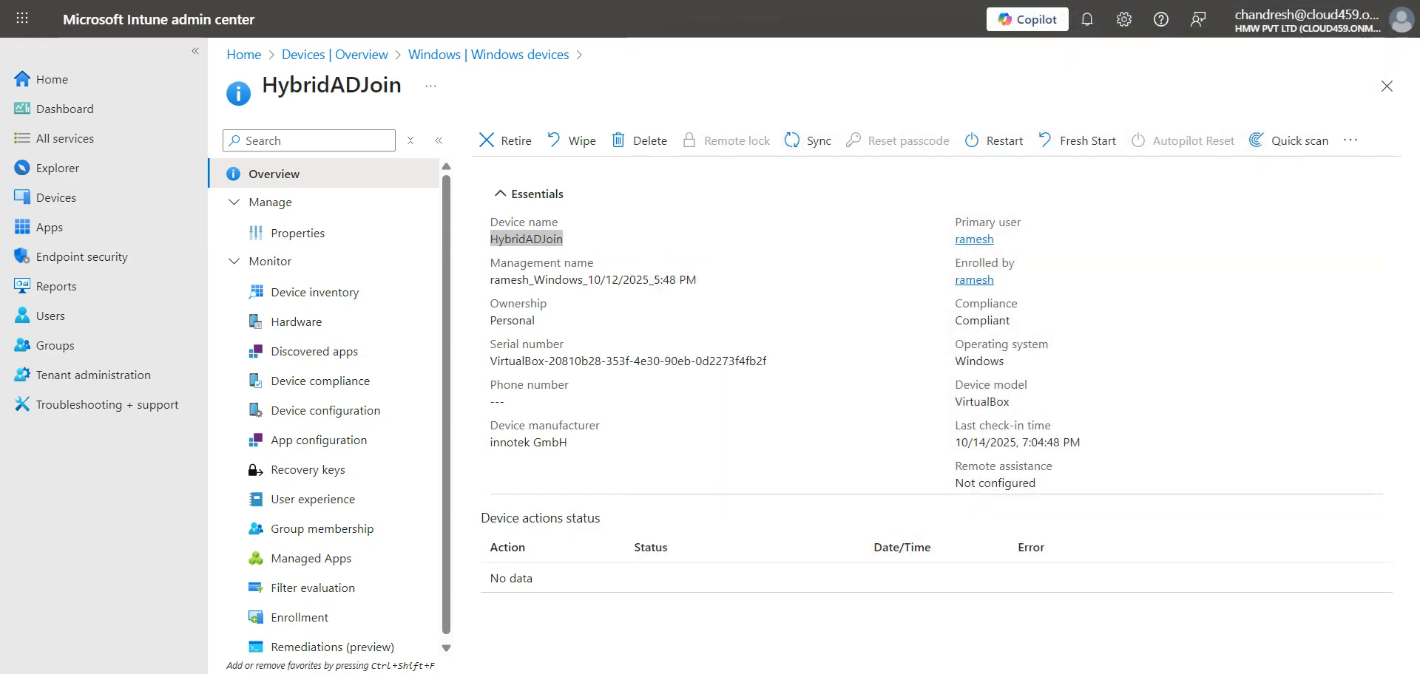
pyautogui.press('super')
pyautogui.write('oracle VirtualBox')
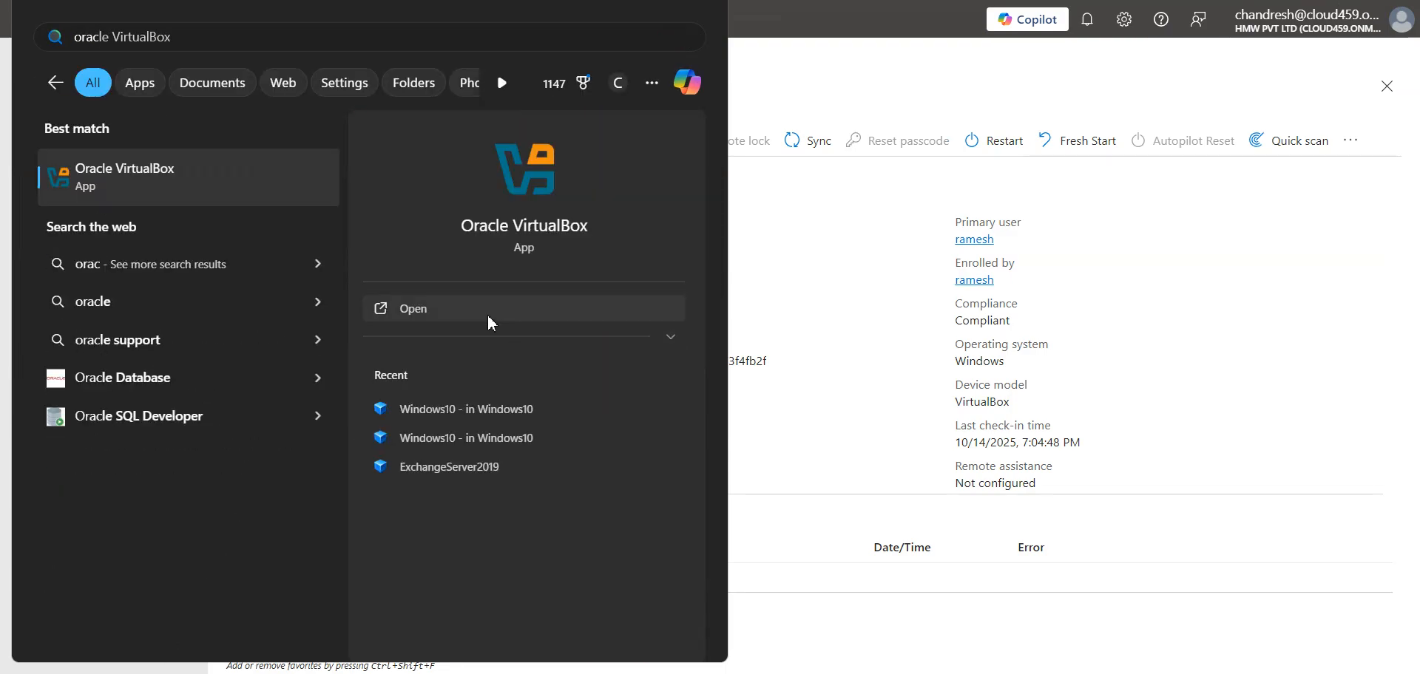
# - Launch Oracle VirtualBox and start the WindowsClient VM in its normal GUI window
pyautogui.click(488, 311)
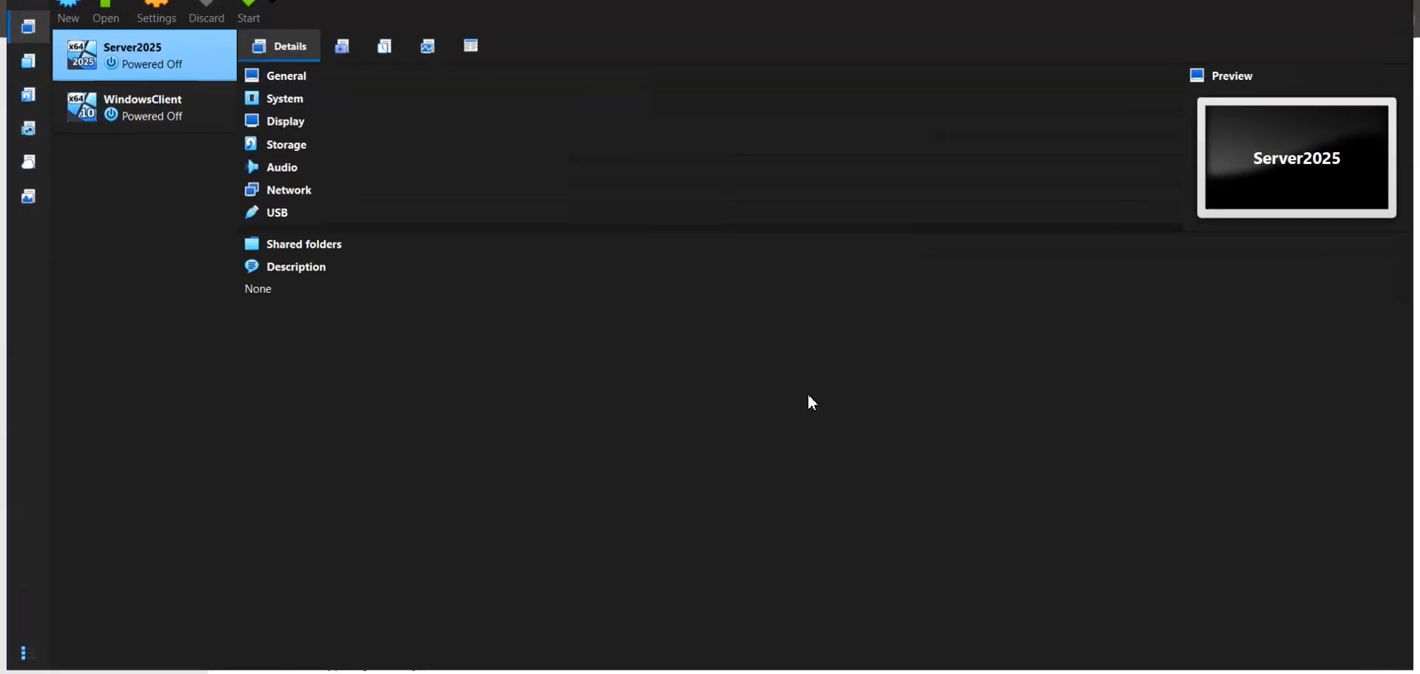
pyautogui.click(180, 114)
pyautogui.rightClick(179, 113)
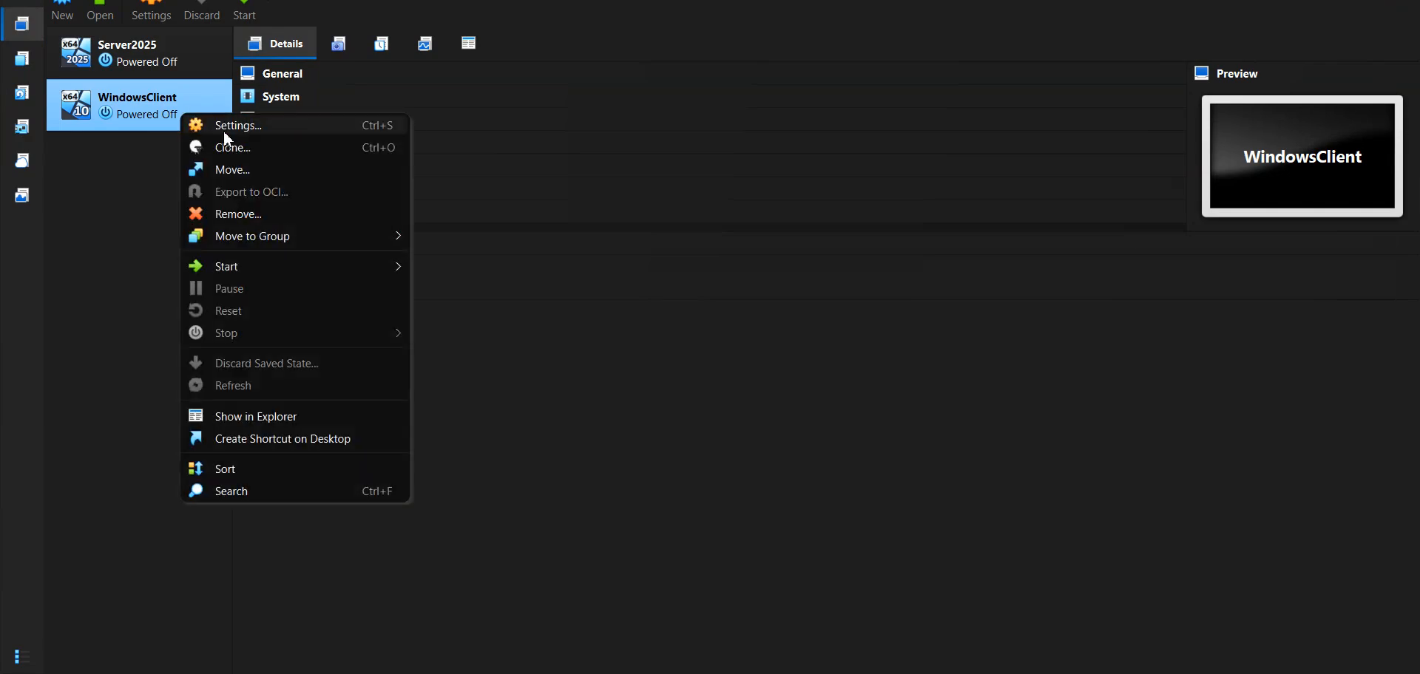
pyautogui.moveTo(232, 274)
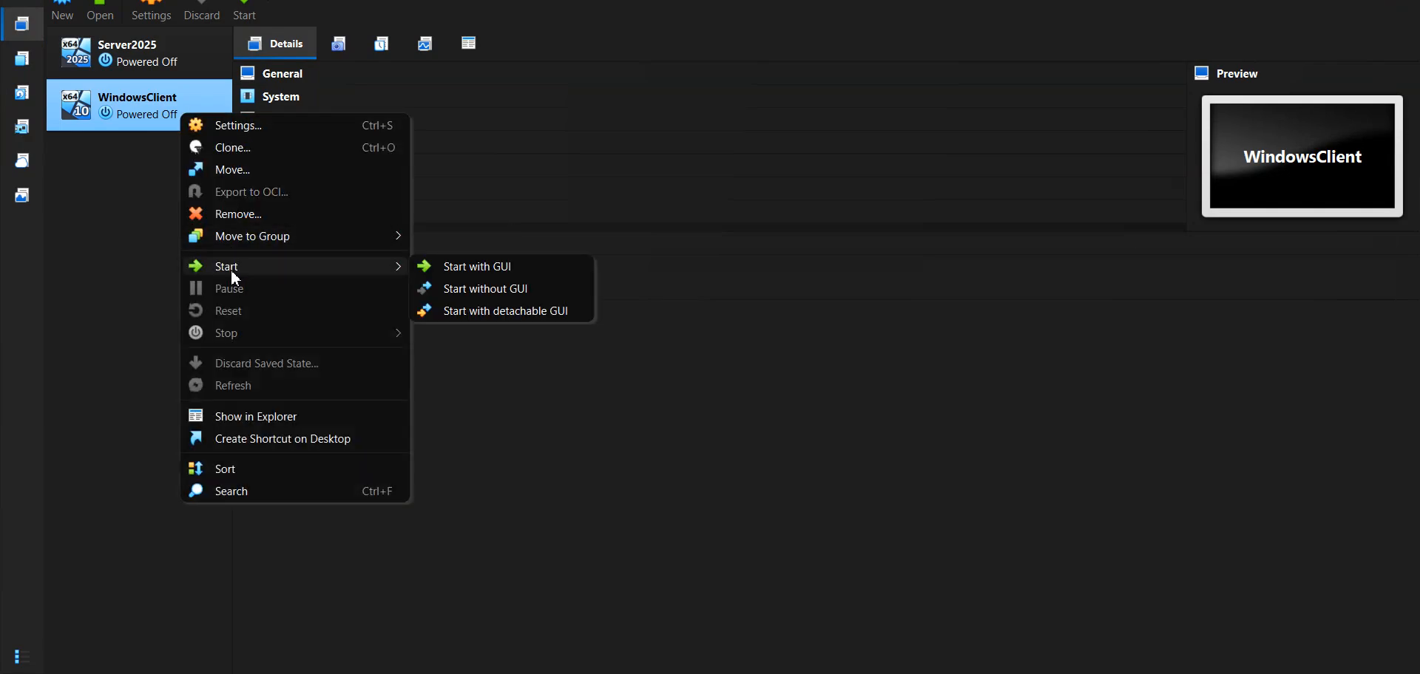
pyautogui.click(457, 266)
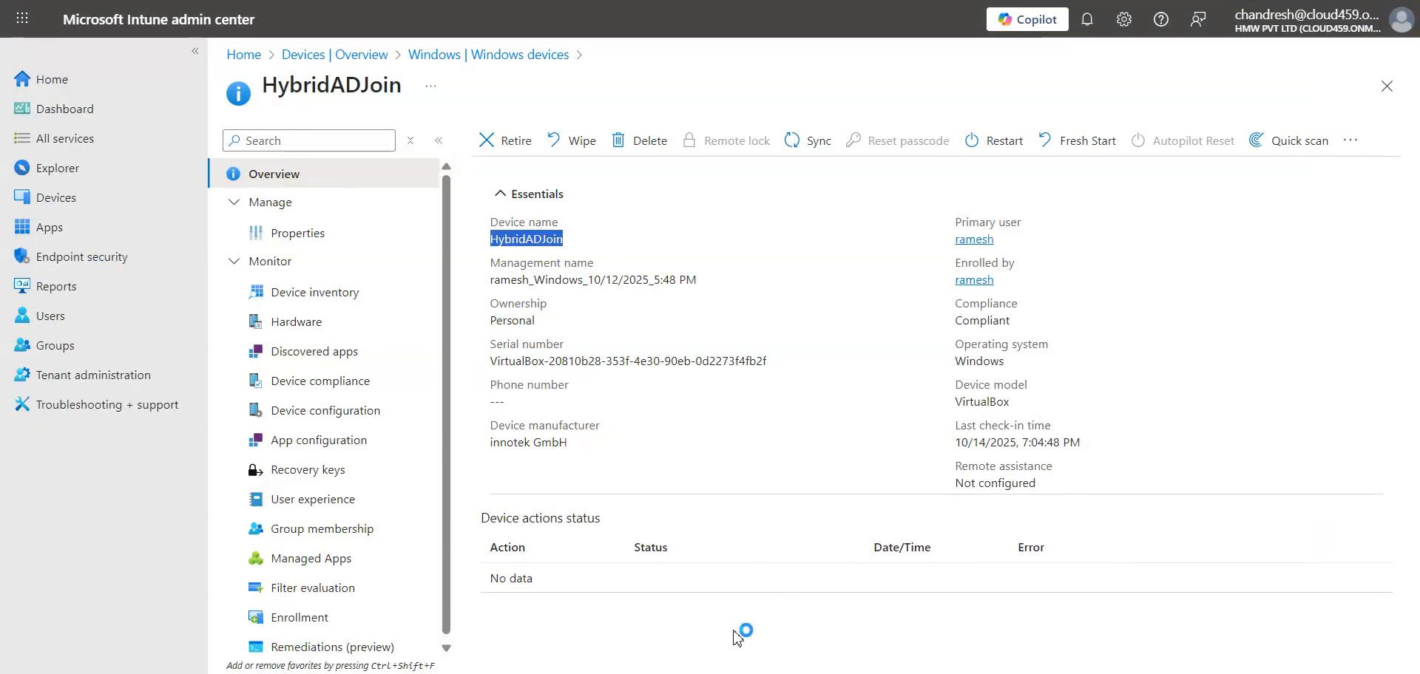
# - Copy the HybridADJoin device name from Intune and accept the VM's Scale mode prompt
pyautogui.click(629, 350)
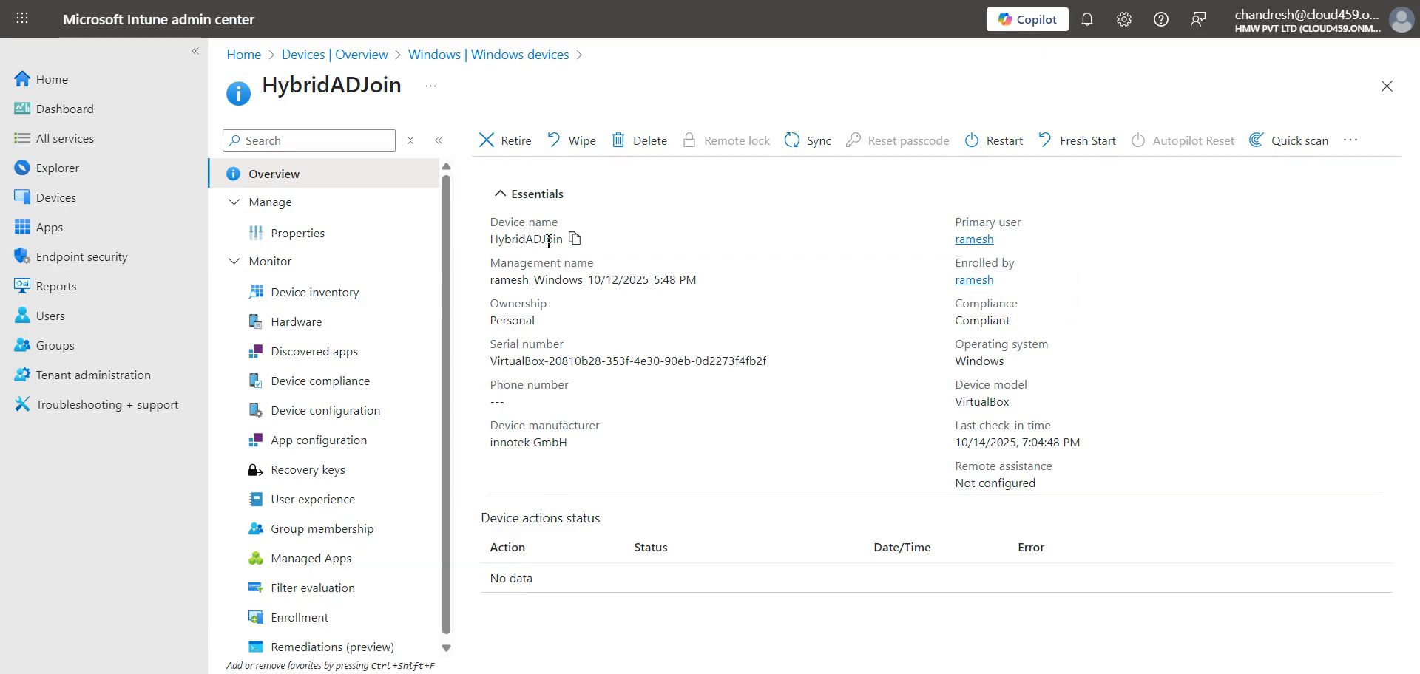
pyautogui.click(575, 238)
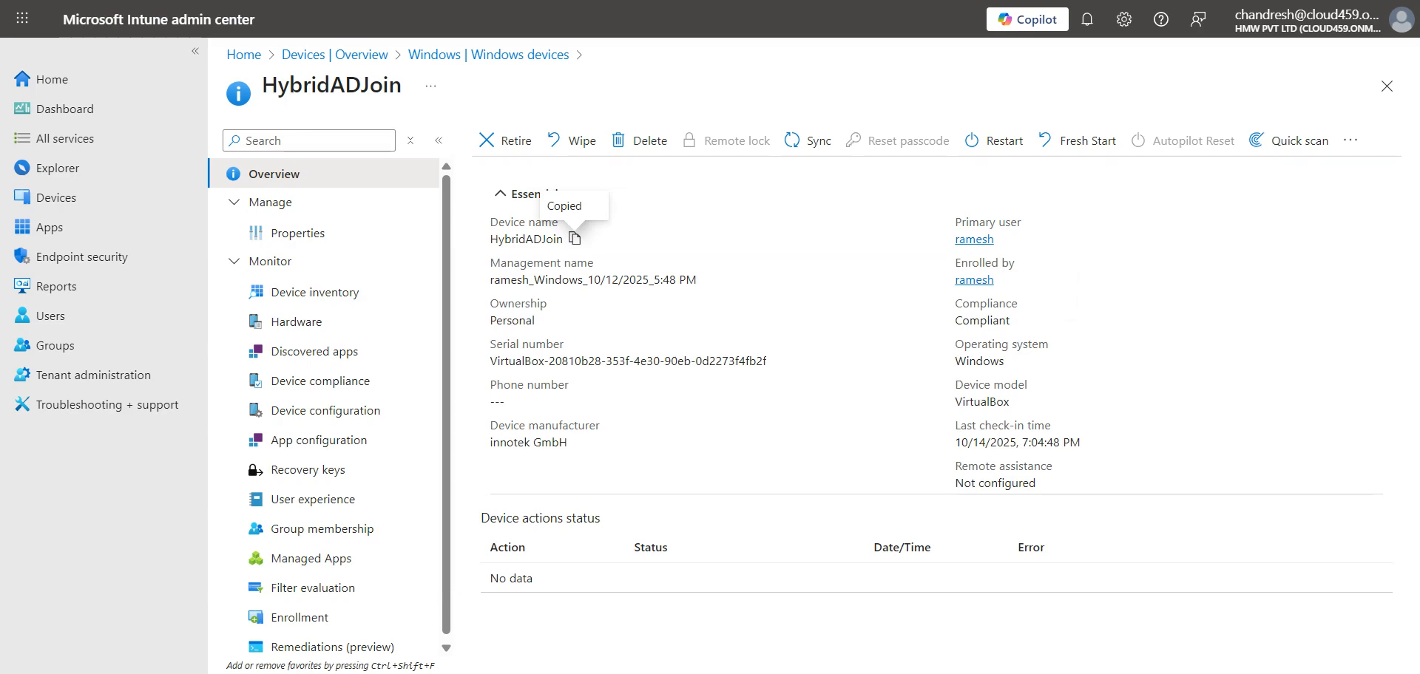
pyautogui.hotkey('ctrl', 'c')
pyautogui.click(667, 378)
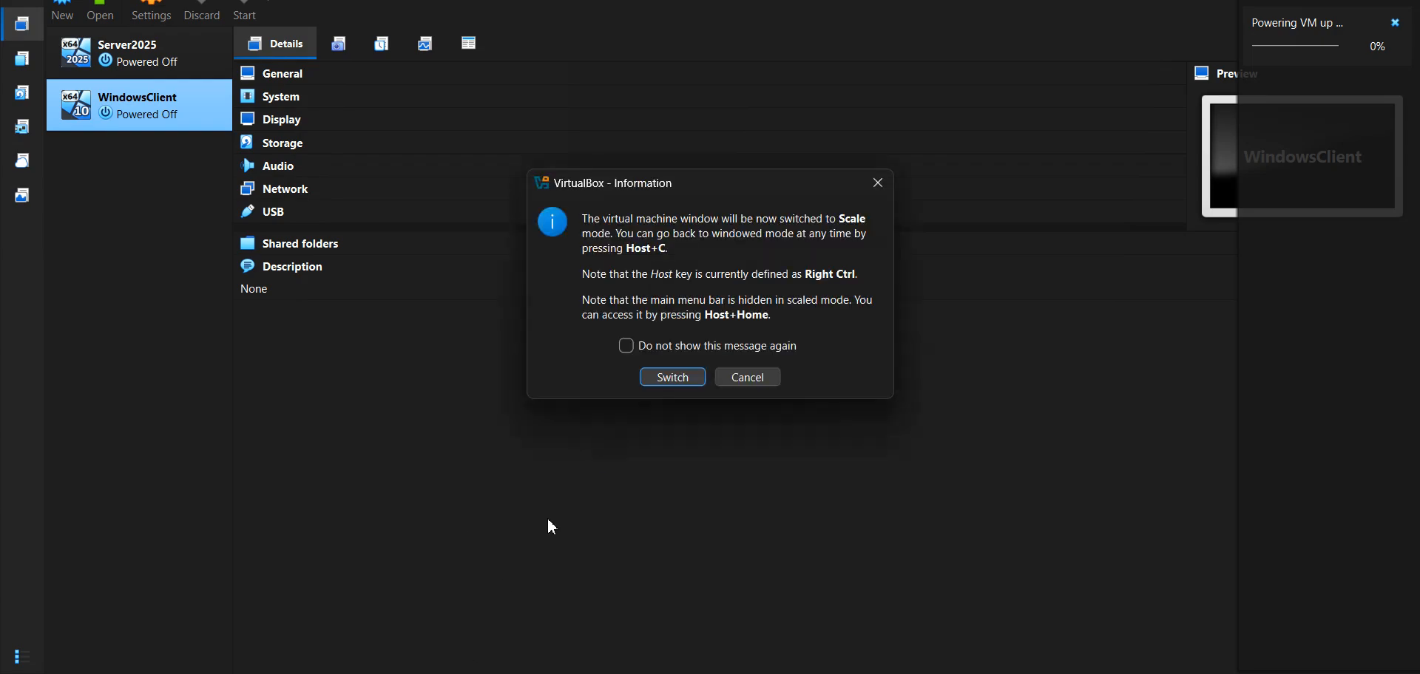
# - Switch WindowsClient to scaled view and confirm in Command Prompt its hostname is HybridADJoin
pyautogui.click(686, 383)
pyautogui.click(1185, 673)
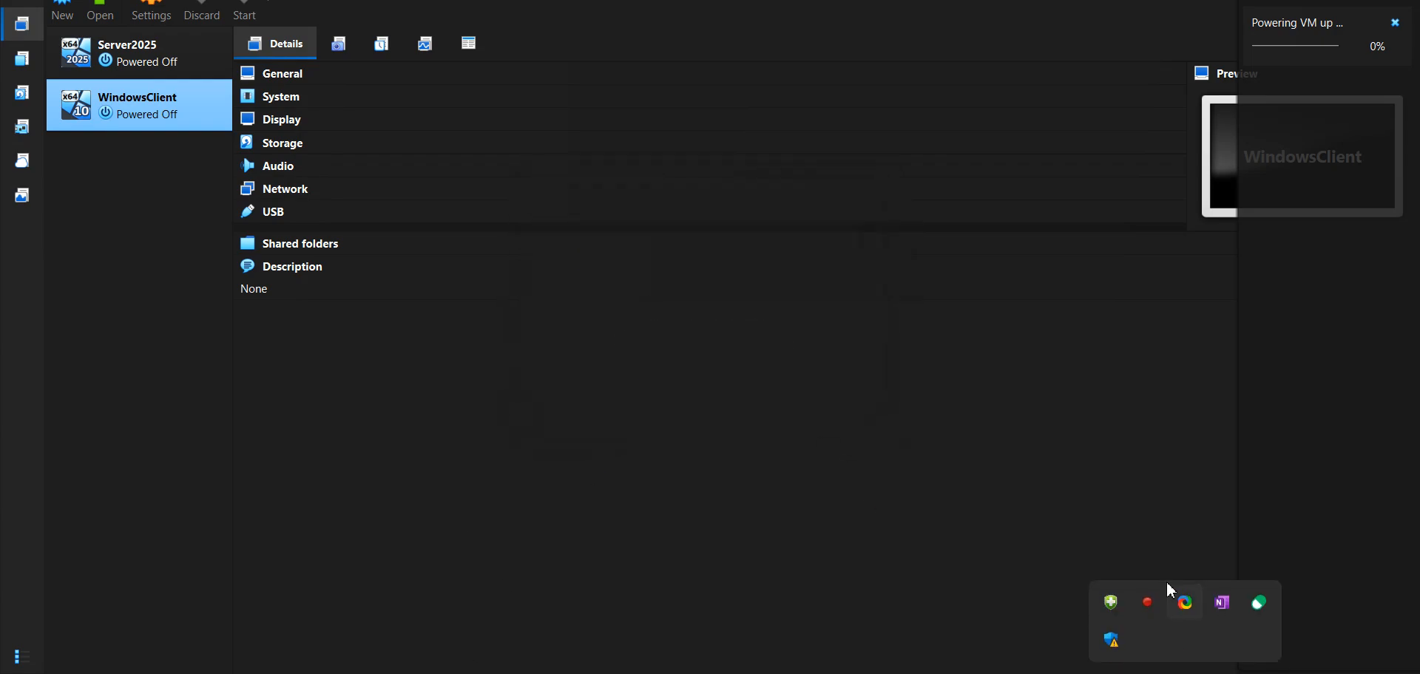
pyautogui.rightClick(1148, 600)
pyautogui.click(1094, 565)
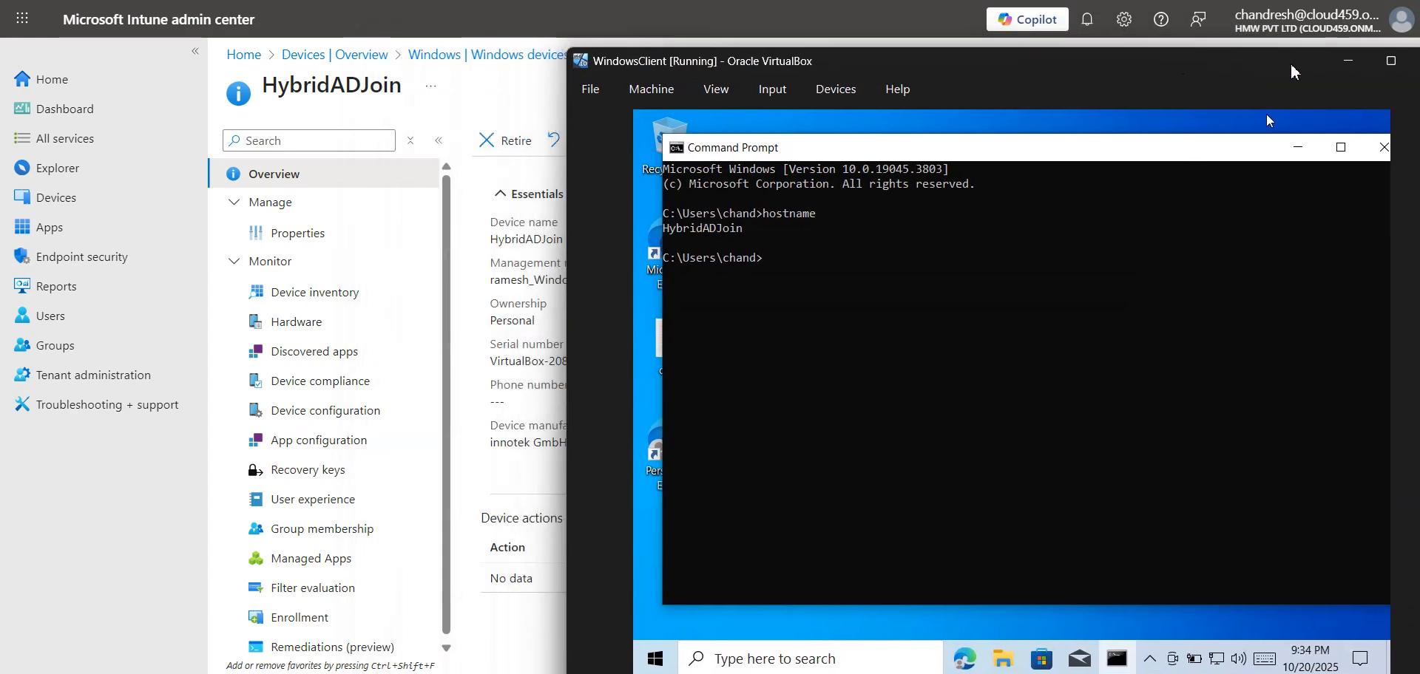
pyautogui.moveTo(1291, 71); pyautogui.dragTo(1351, 63)
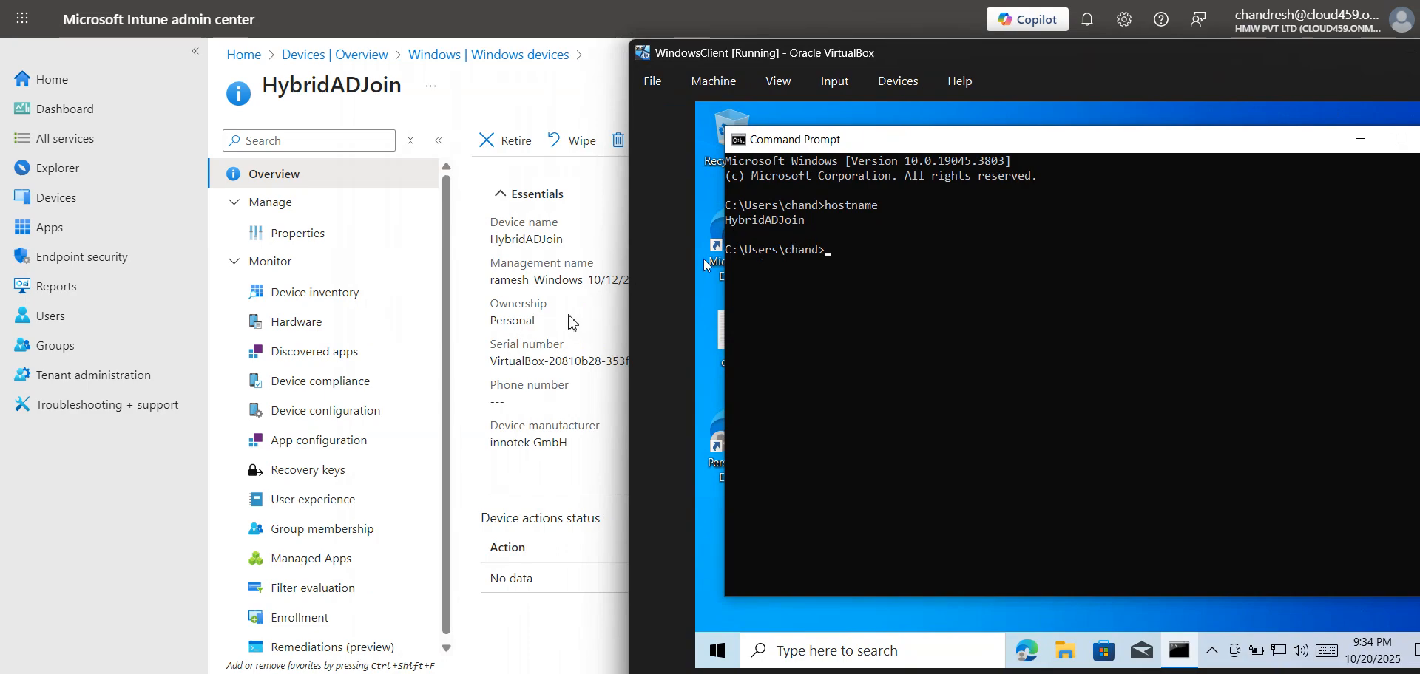
pyautogui.click(573, 238)
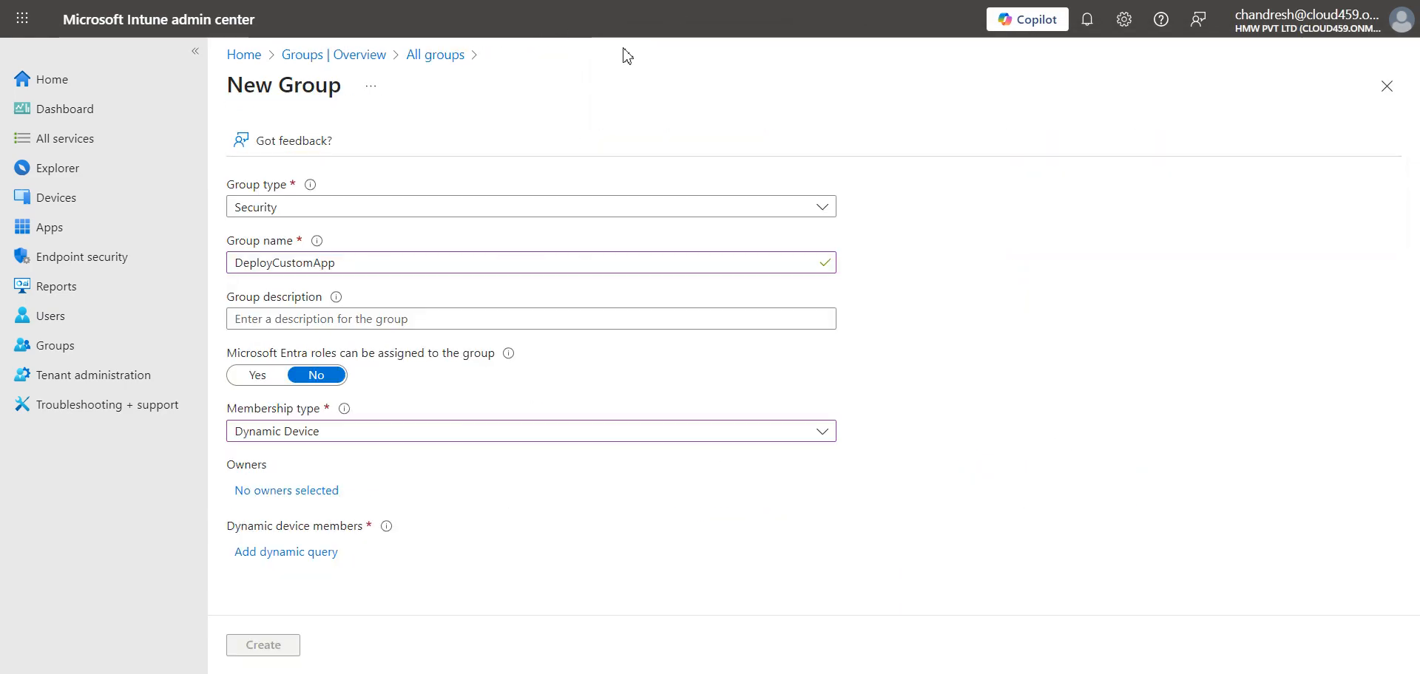
# - Keep Dynamic Device membership, add a dynamic rule, and filter its property list with 'de'
pyautogui.click(364, 439)
pyautogui.click(365, 441)
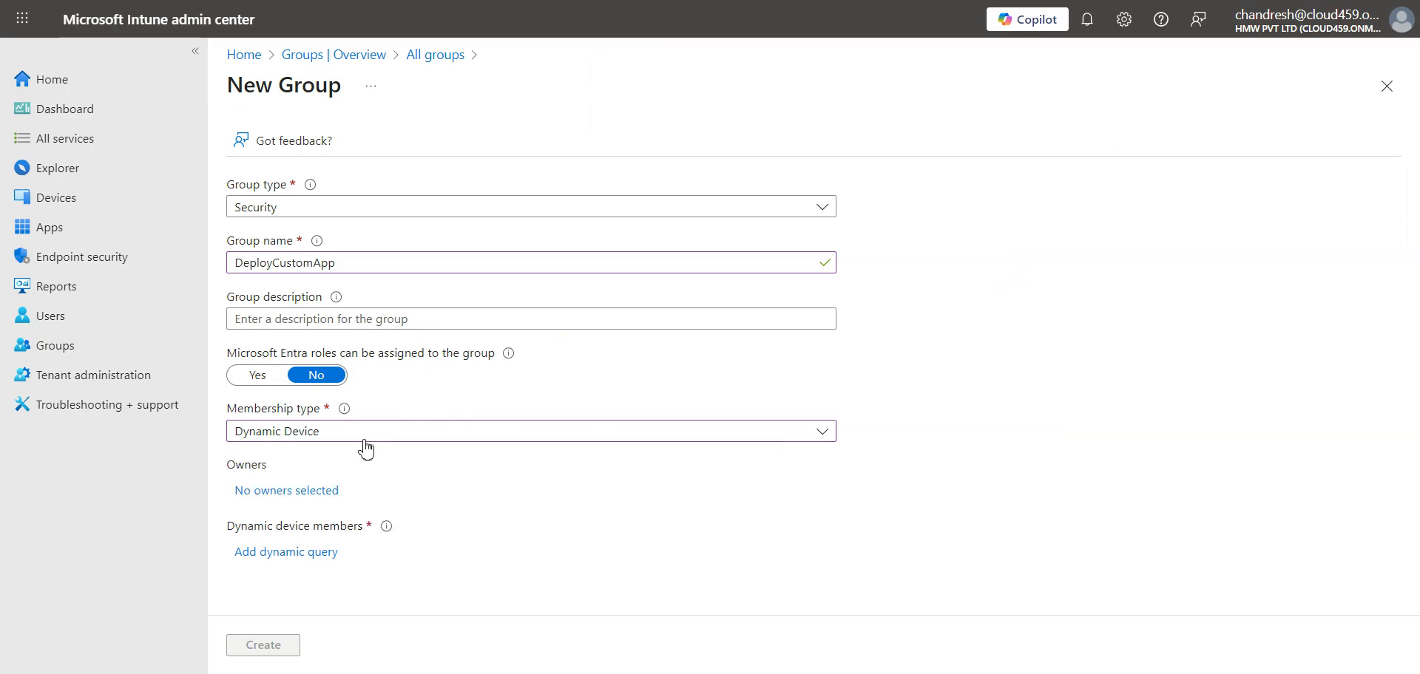
pyautogui.click(297, 554)
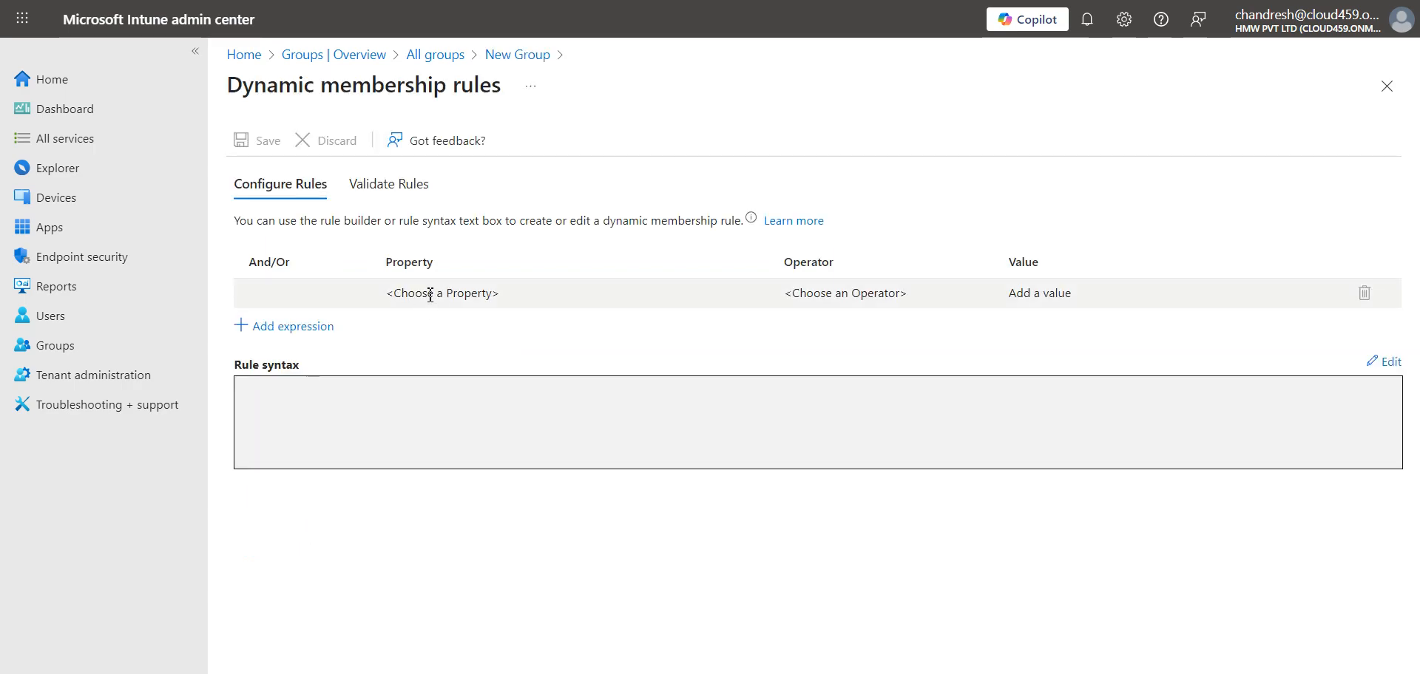
pyautogui.click(430, 295)
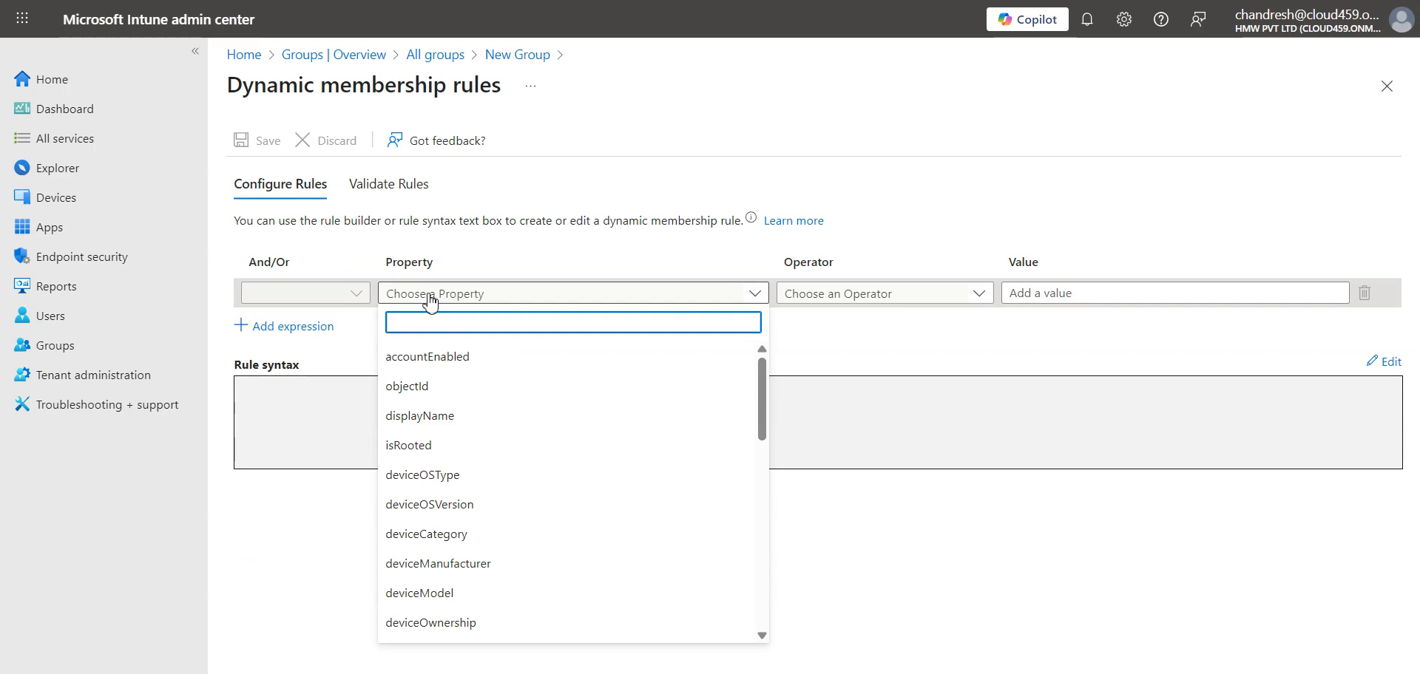
pyautogui.write('de')
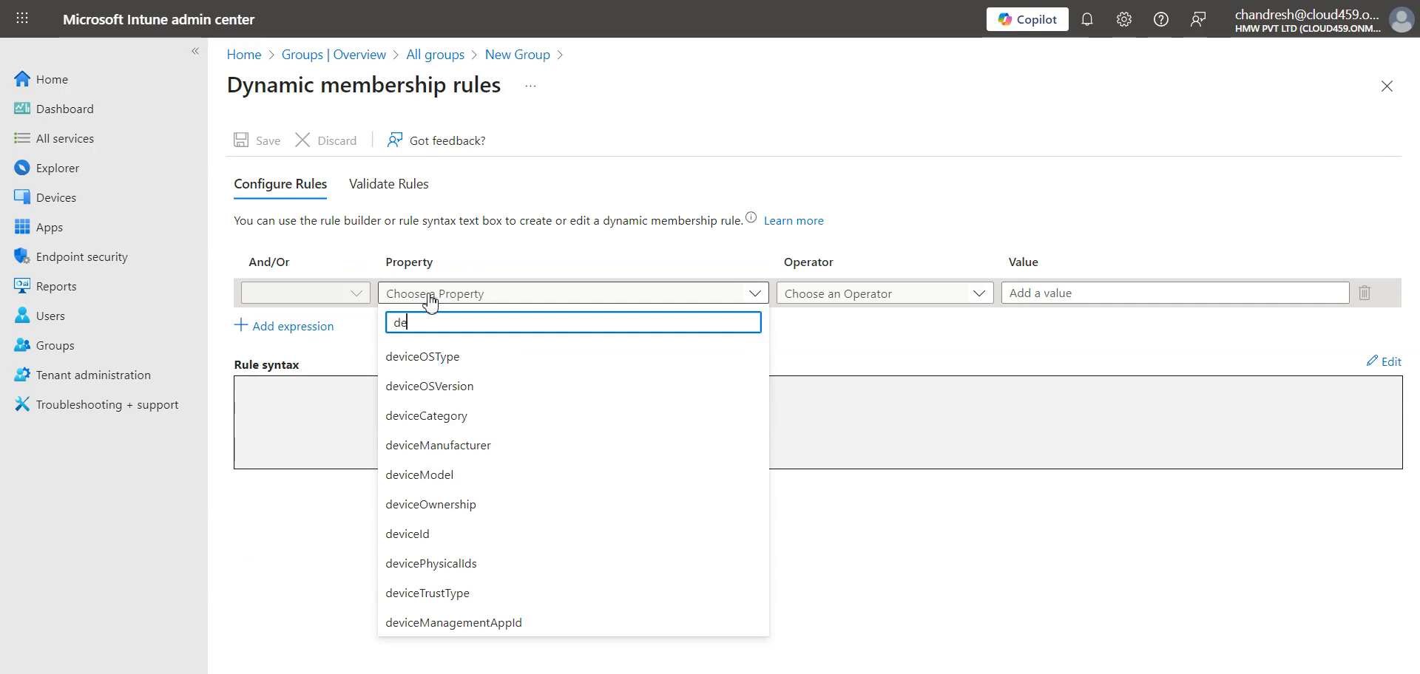
# - Set the rule's property to displayName and its operator to Equals
pyautogui.click(481, 386)
pyautogui.click(813, 294)
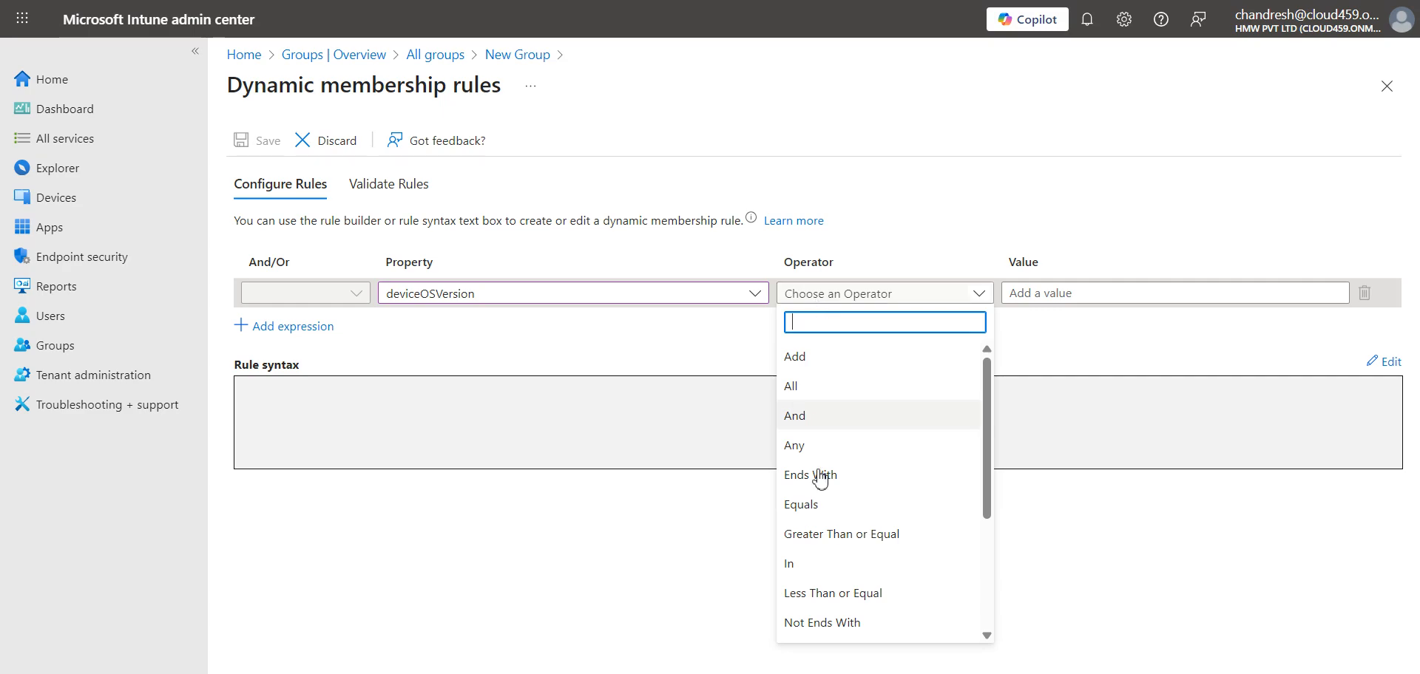
pyautogui.click(818, 511)
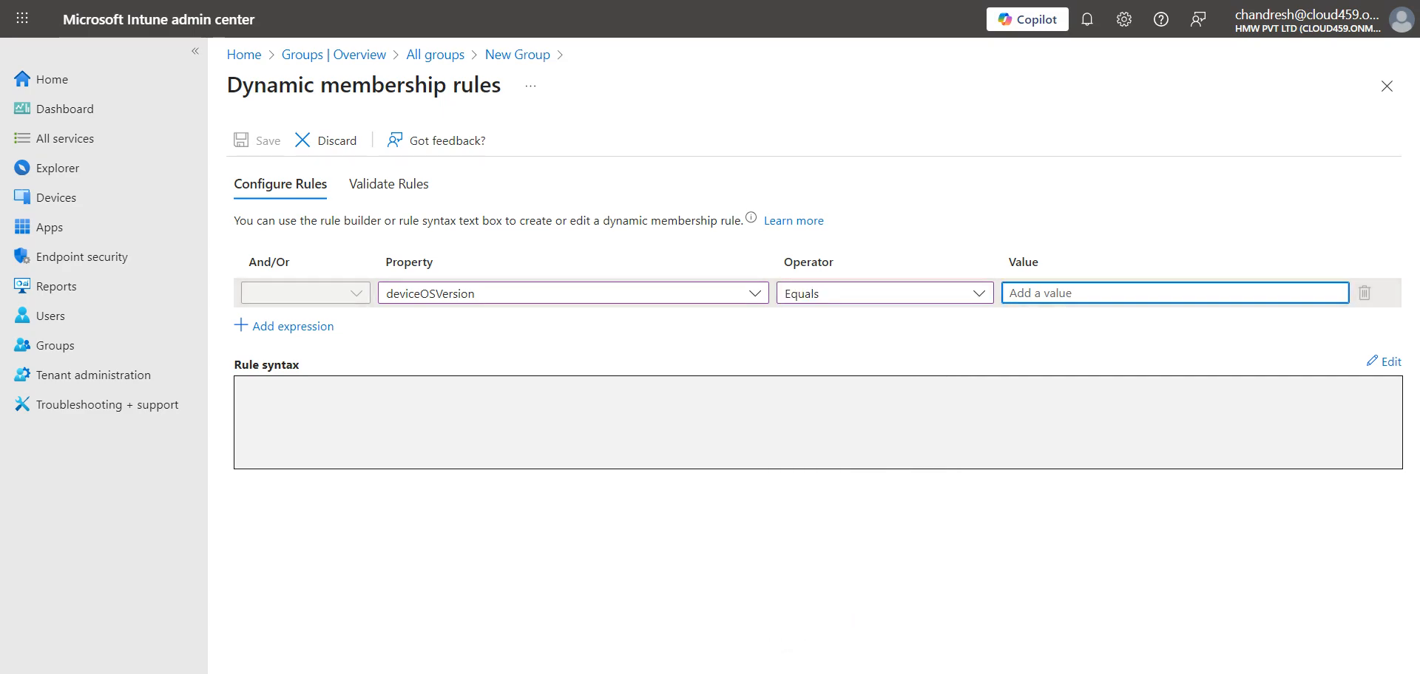
pyautogui.rightClick(1147, 603)
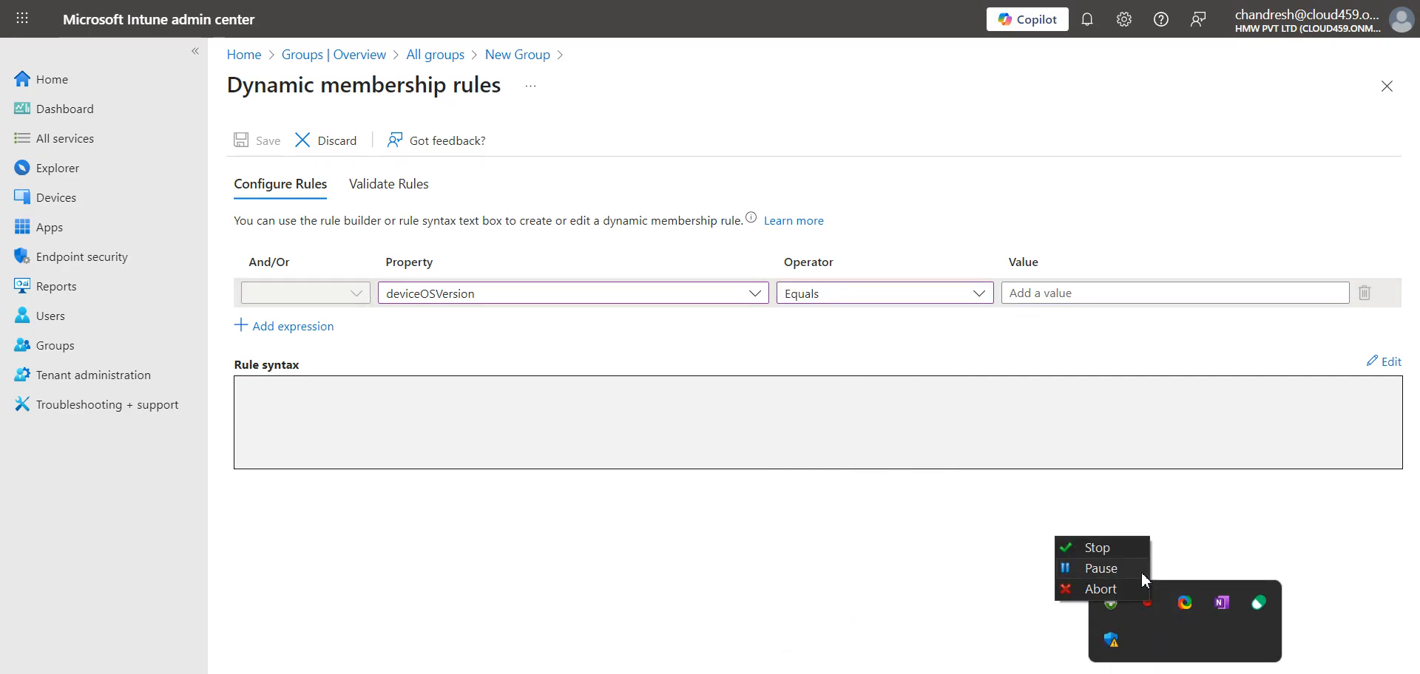
pyautogui.click(1109, 569)
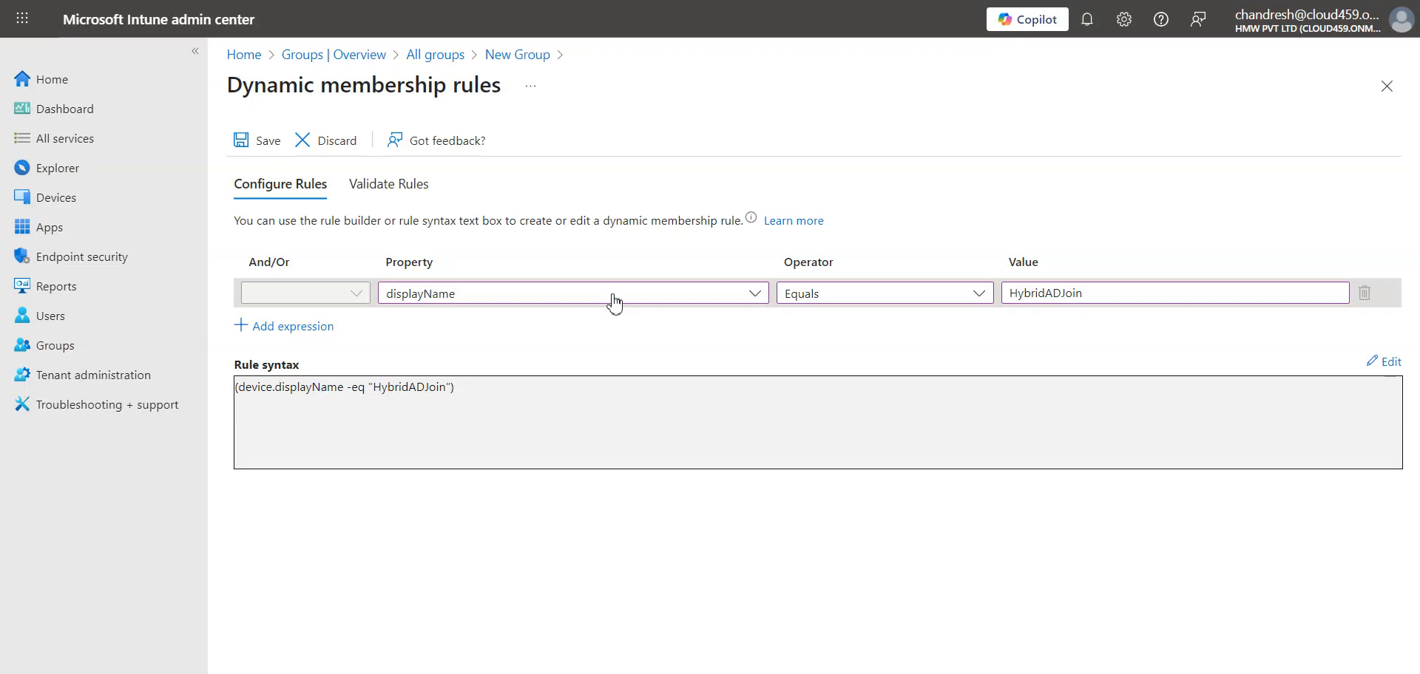
pyautogui.click(612, 296)
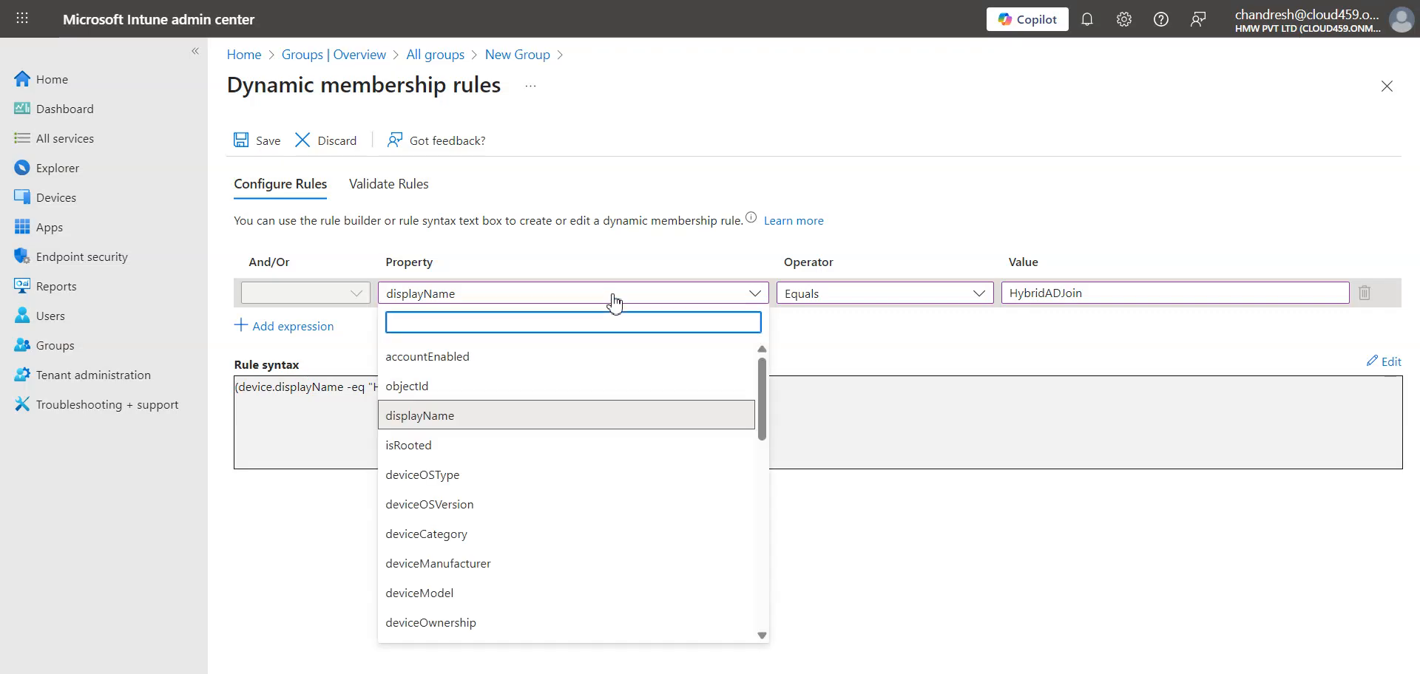
pyautogui.click(490, 418)
pyautogui.click(824, 295)
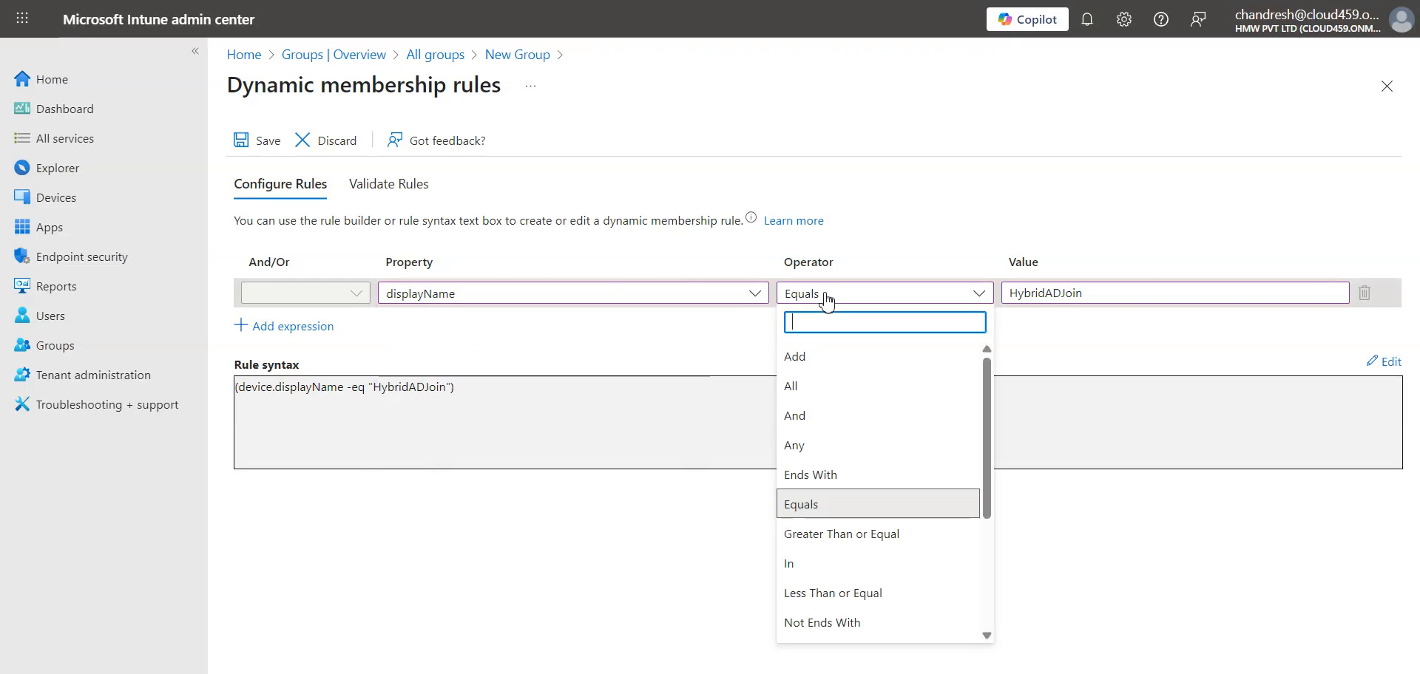
pyautogui.click(813, 505)
# - Enter HybridADJoin, the copied device name, as the rule's value
pyautogui.click(1094, 300)
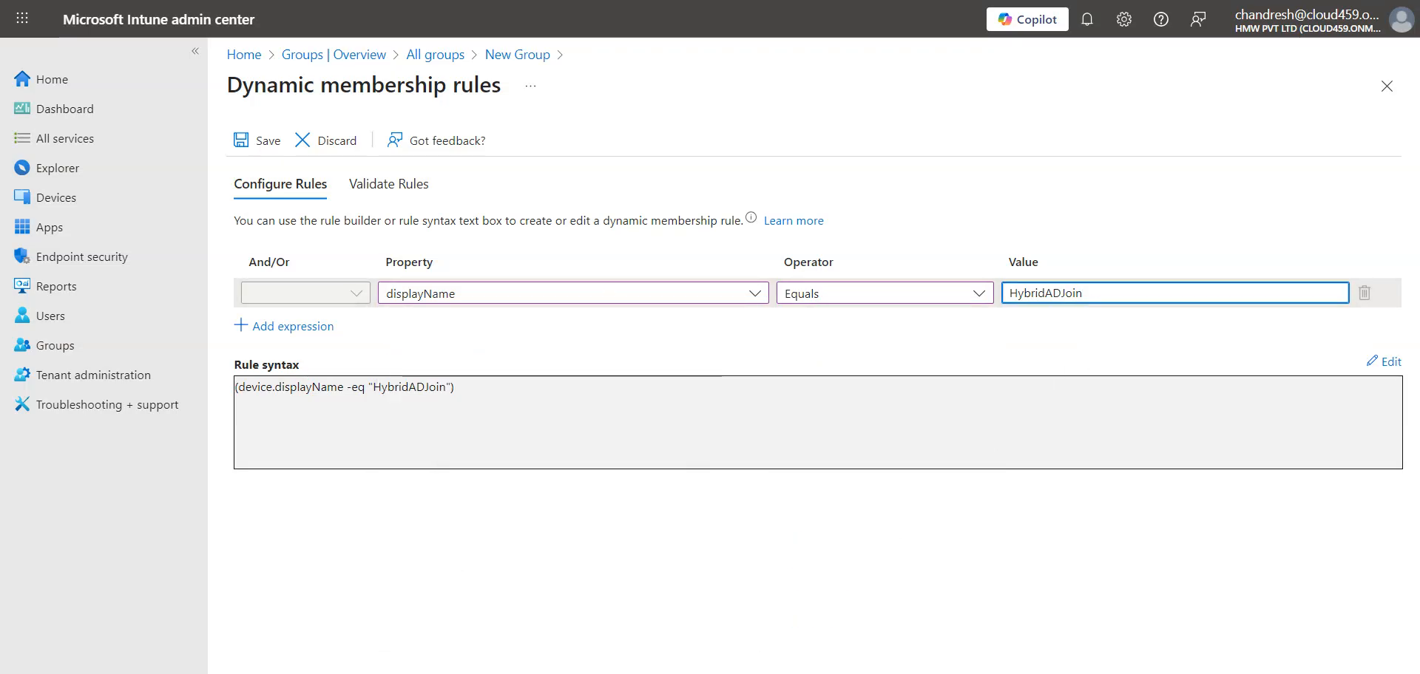
pyautogui.hotkey('alt', 'Tab')
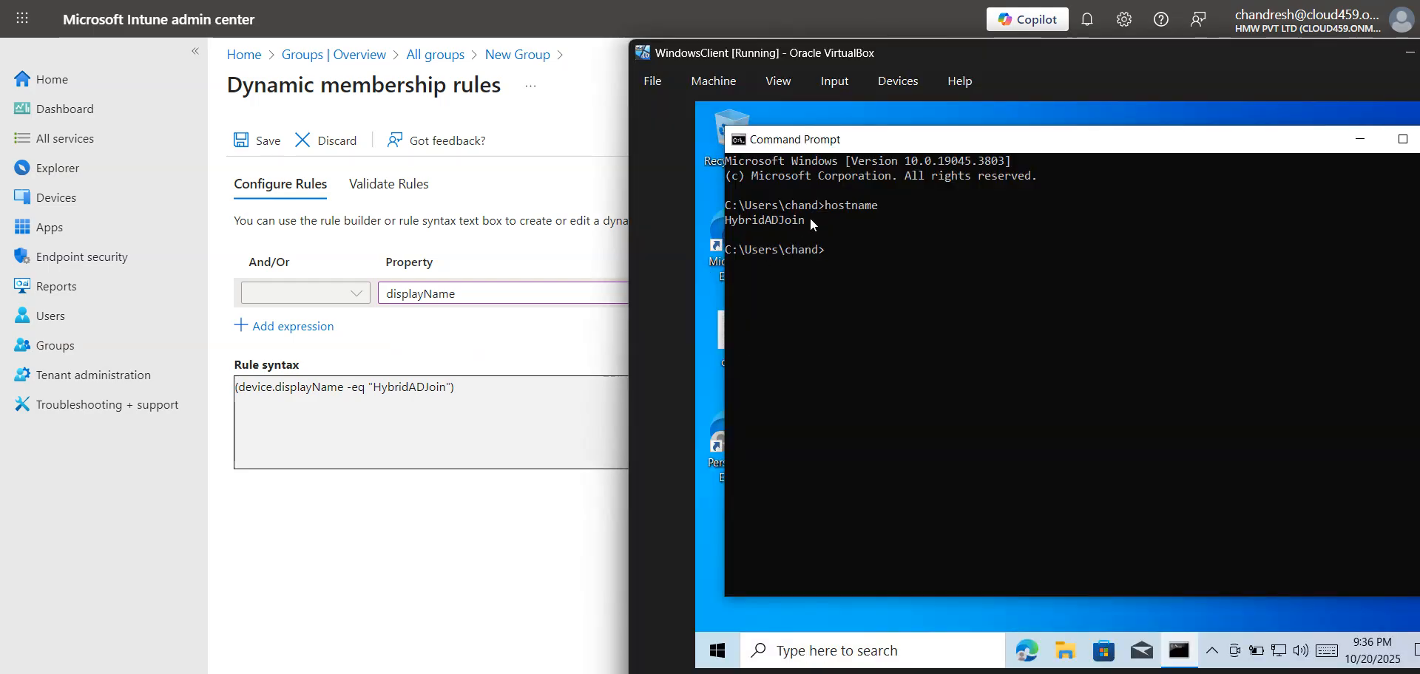
pyautogui.hotkey('alt', 'Tab')
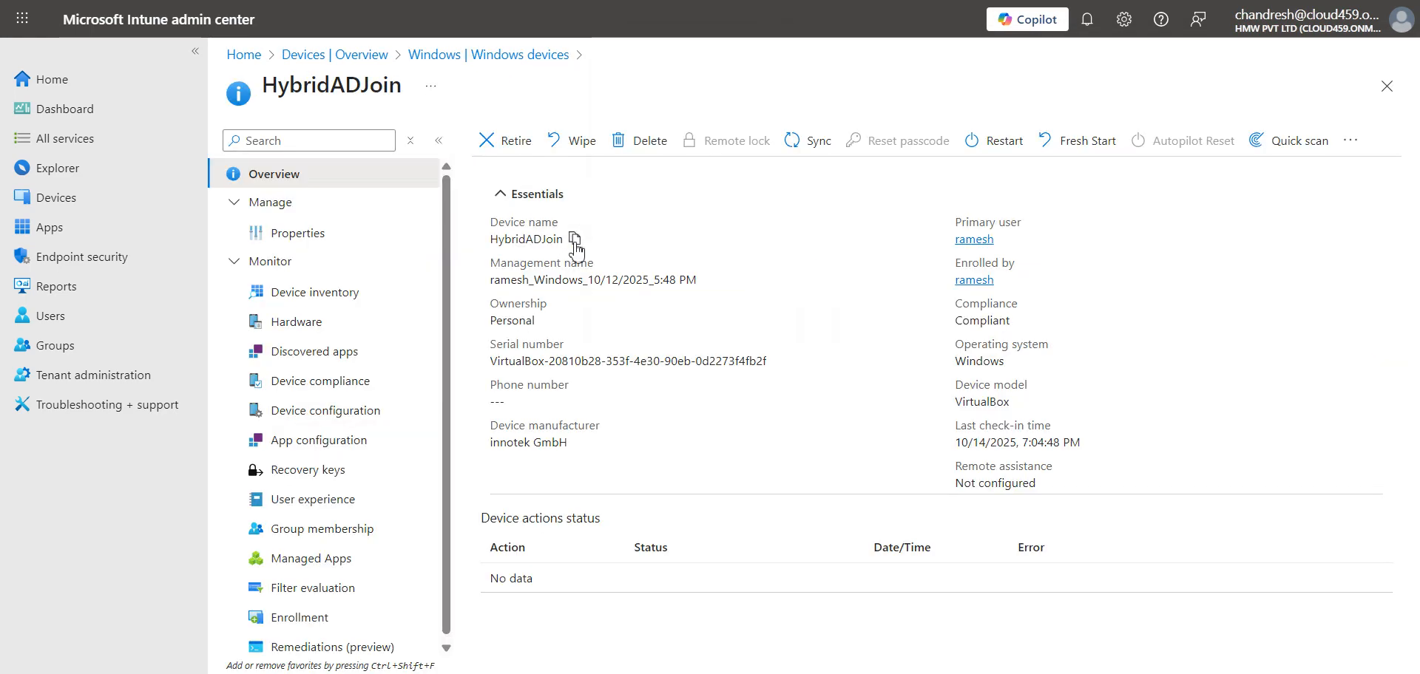
pyautogui.click(574, 238)
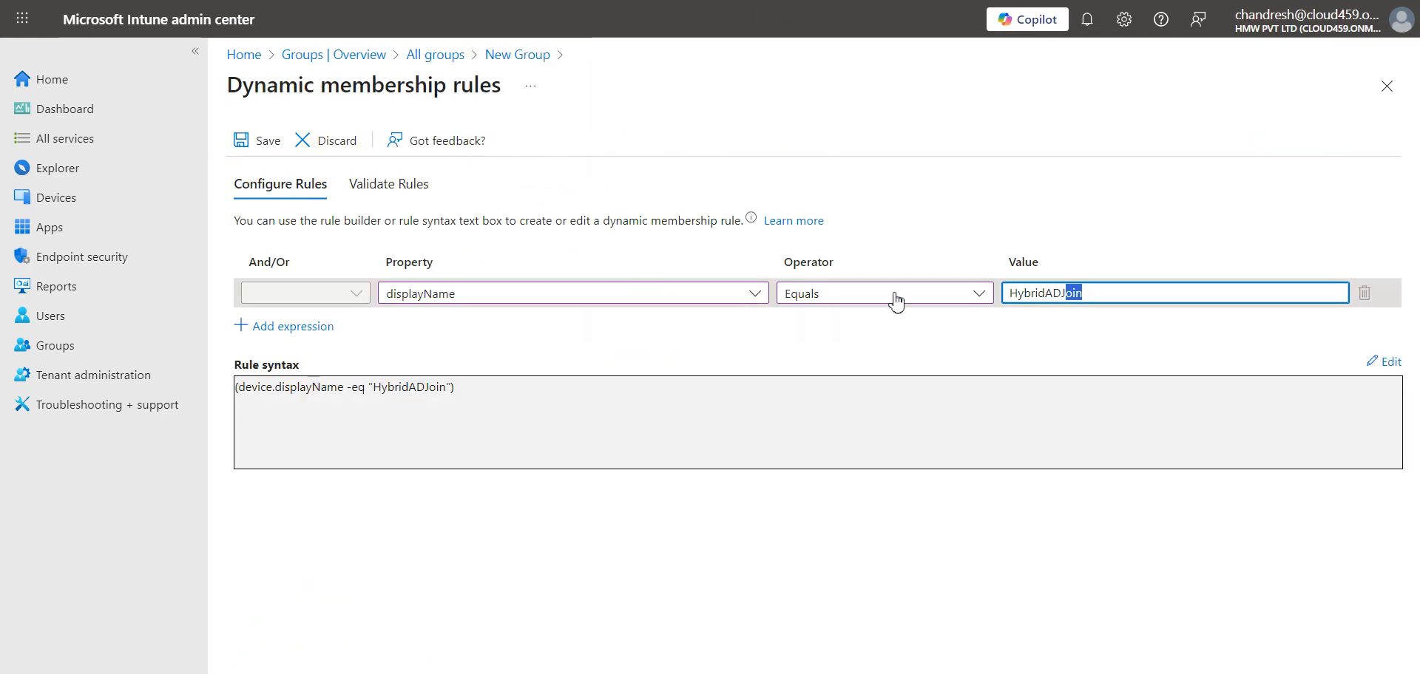
pyautogui.click(893, 299)
pyautogui.hotkey('ctrl', 'v')
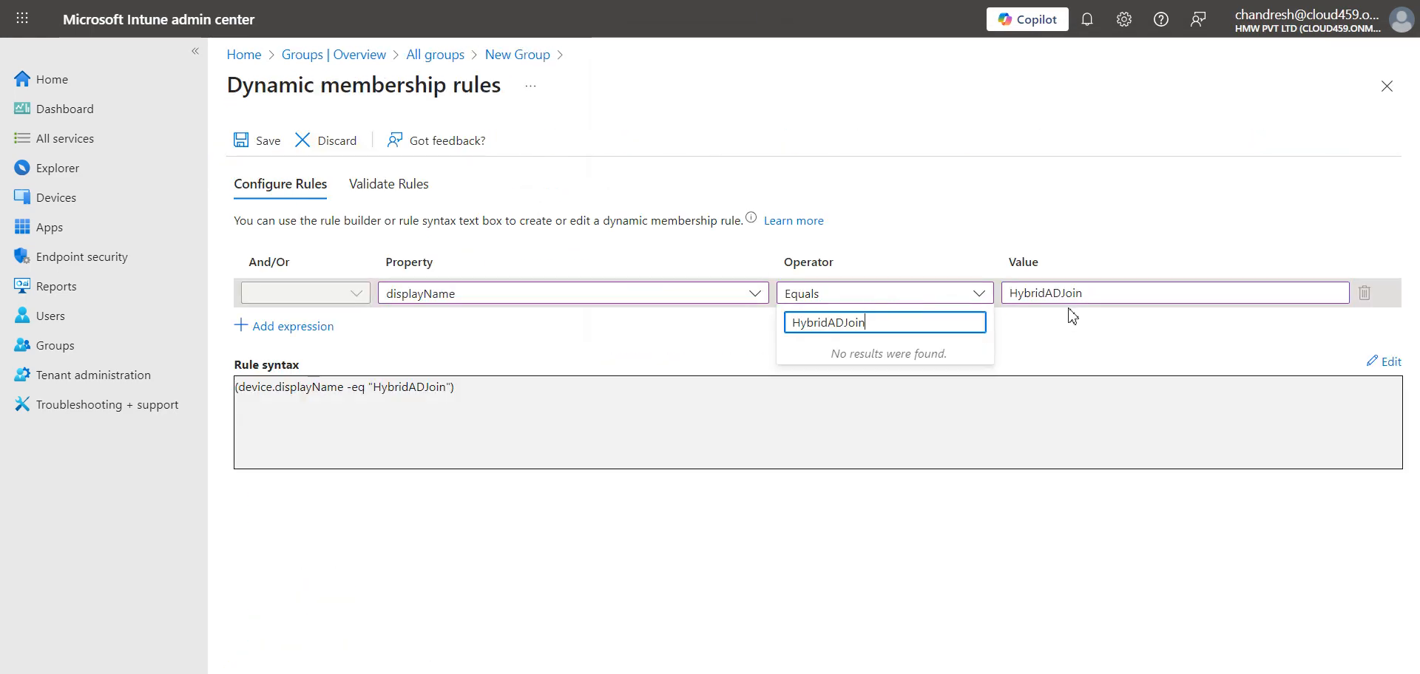
pyautogui.hotkey('ctrl', 'z')
pyautogui.click(1095, 294)
pyautogui.click(966, 297)
pyautogui.hotkey('ctrl', 'v')
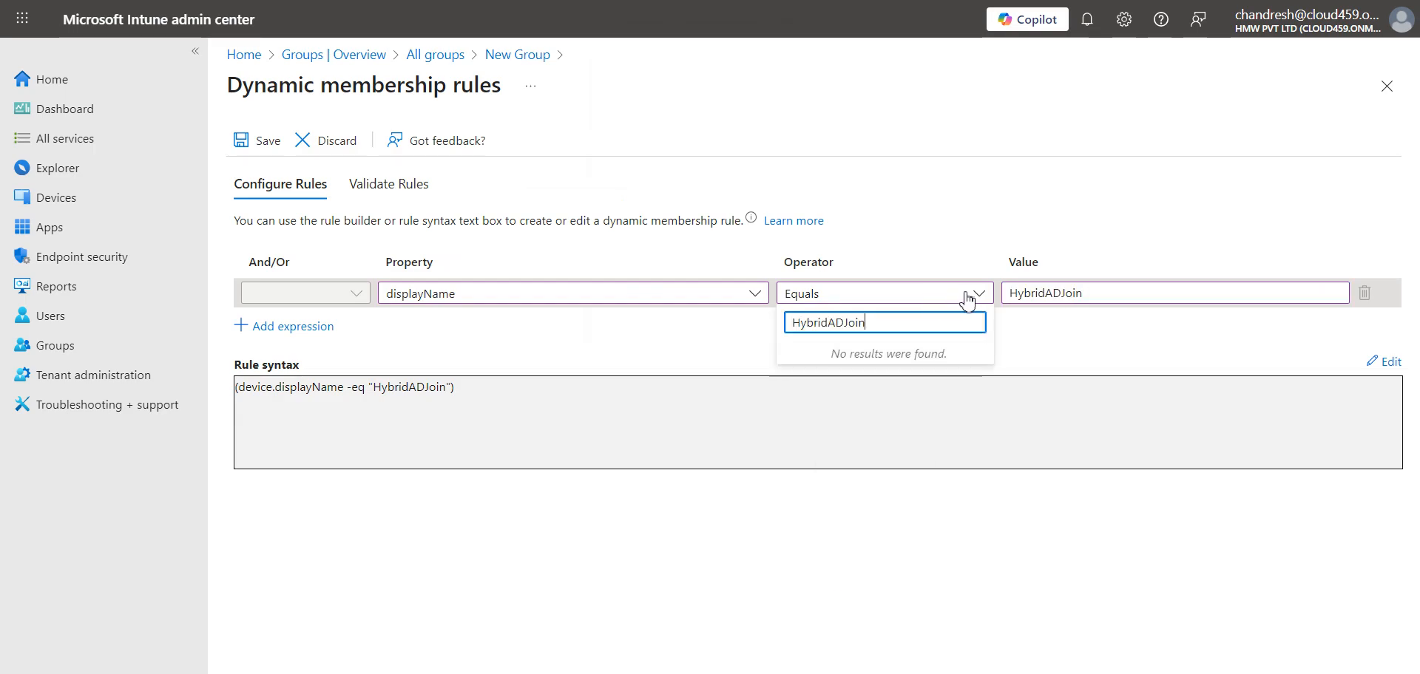
pyautogui.hotkey('ctrl', 'z')
pyautogui.click(1127, 300)
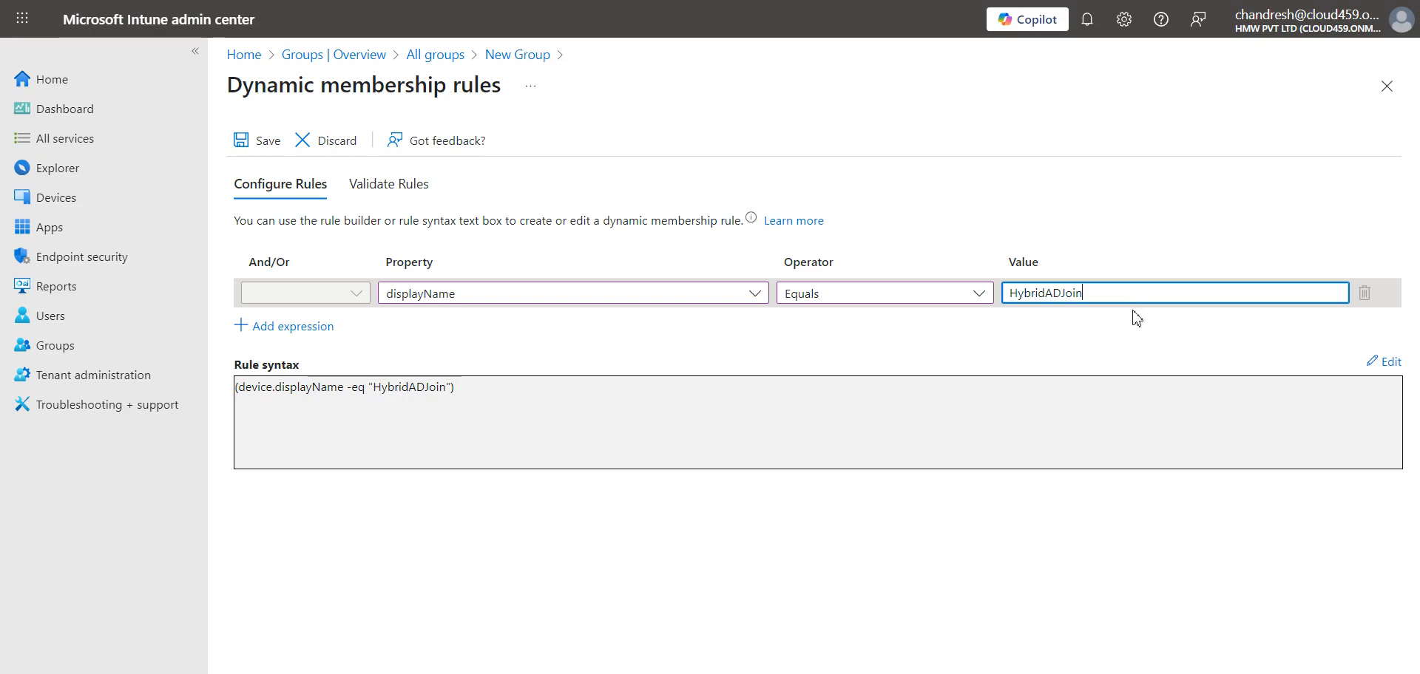
# - Review the rule syntax (device.displayName -eq "HybridADJoin") and add a second expression row
pyautogui.click(434, 387)
pyautogui.moveTo(501, 392); pyautogui.dragTo(240, 425)
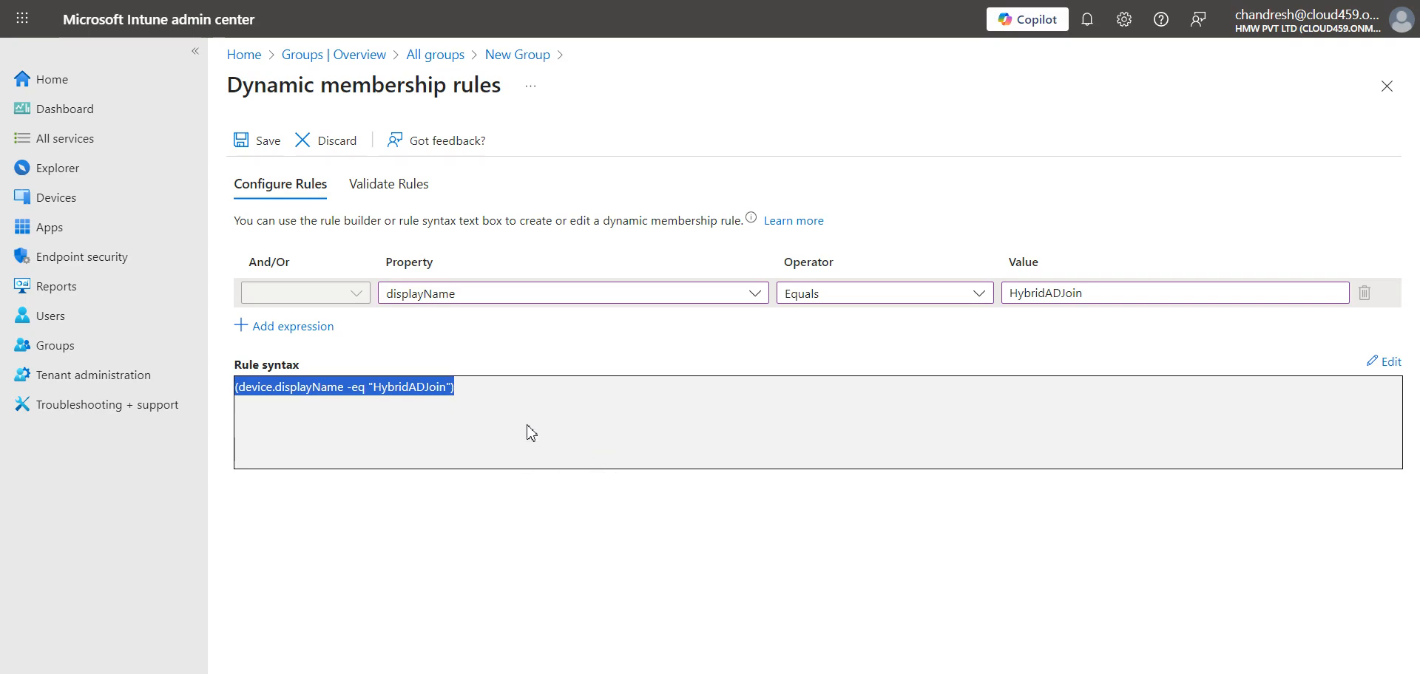
pyautogui.click(326, 296)
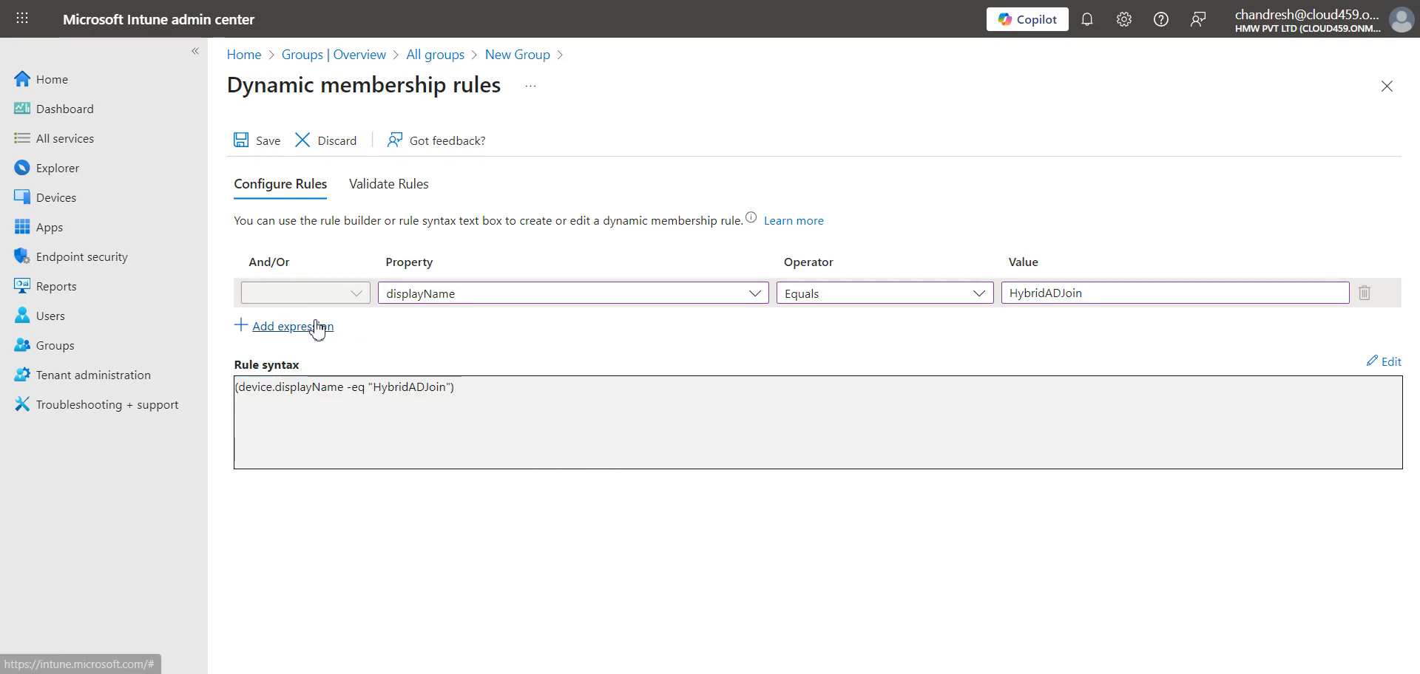
pyautogui.click(315, 326)
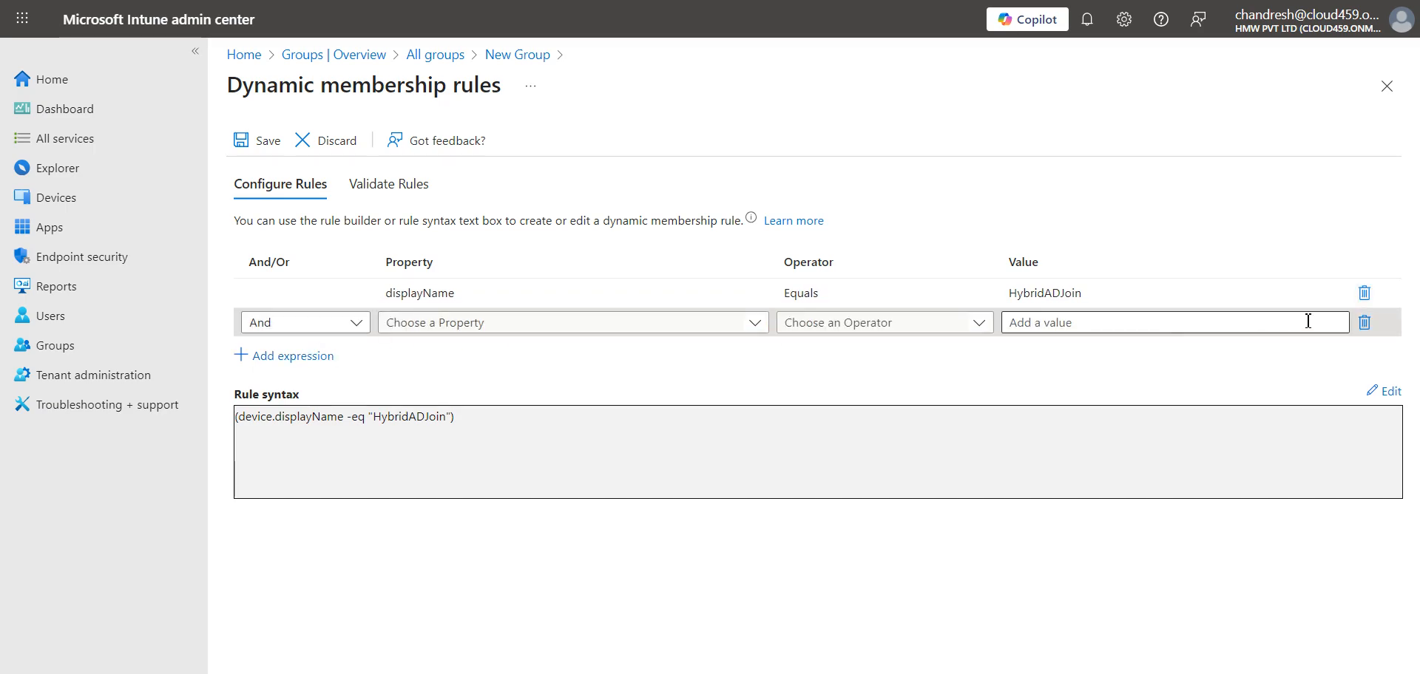
# - Remove the empty second expression and validate the displayName rule
pyautogui.click(1364, 322)
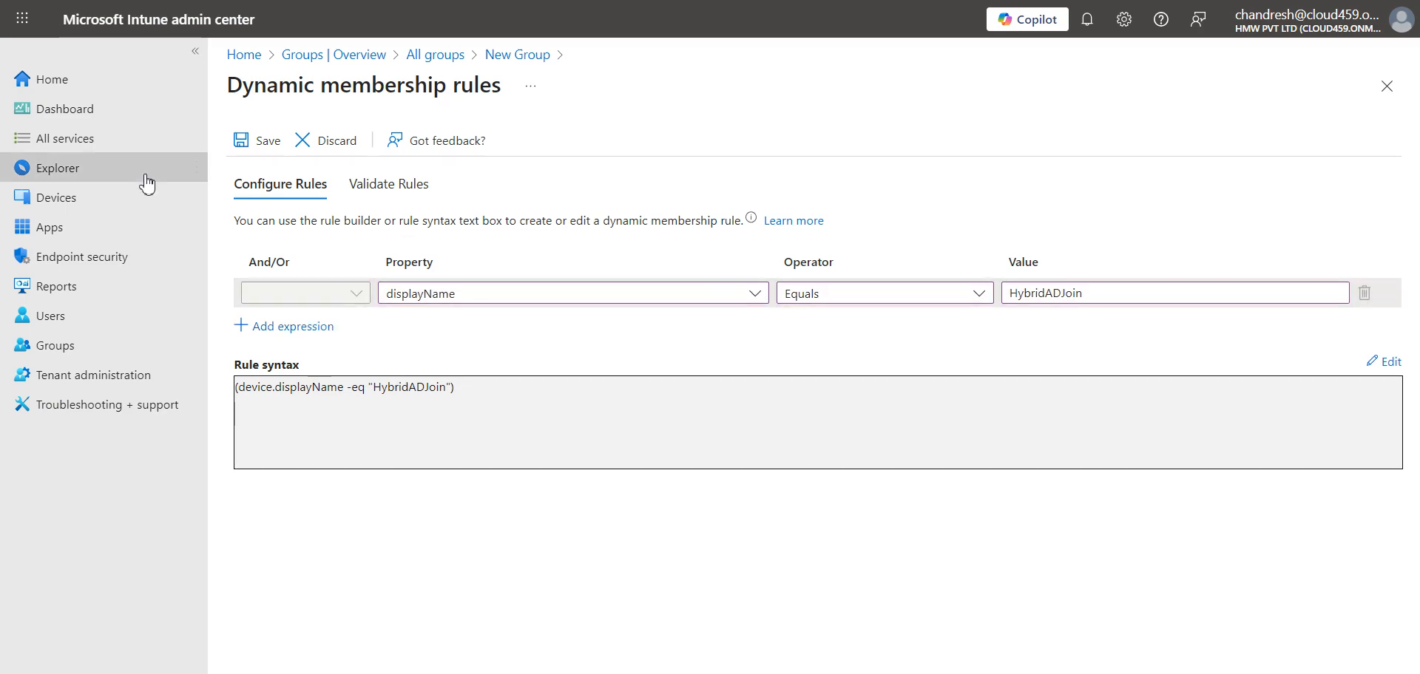
pyautogui.click(384, 196)
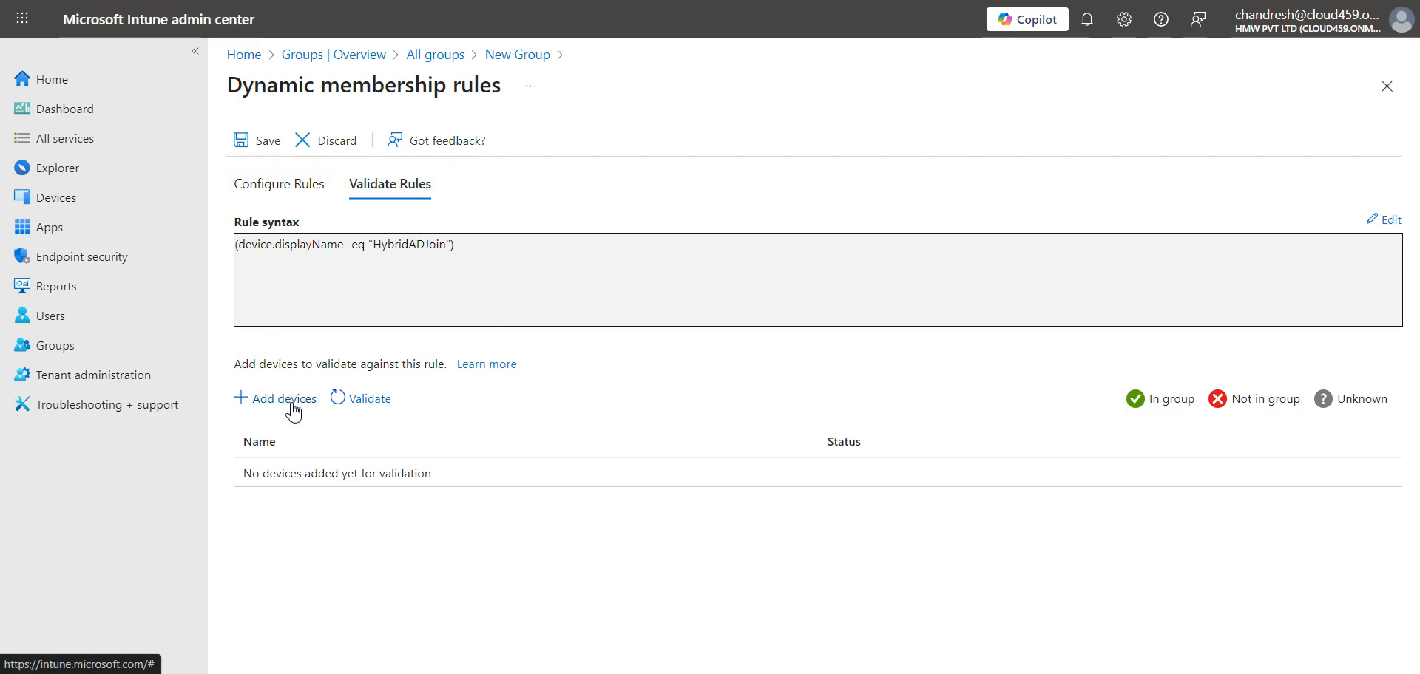
pyautogui.click(357, 401)
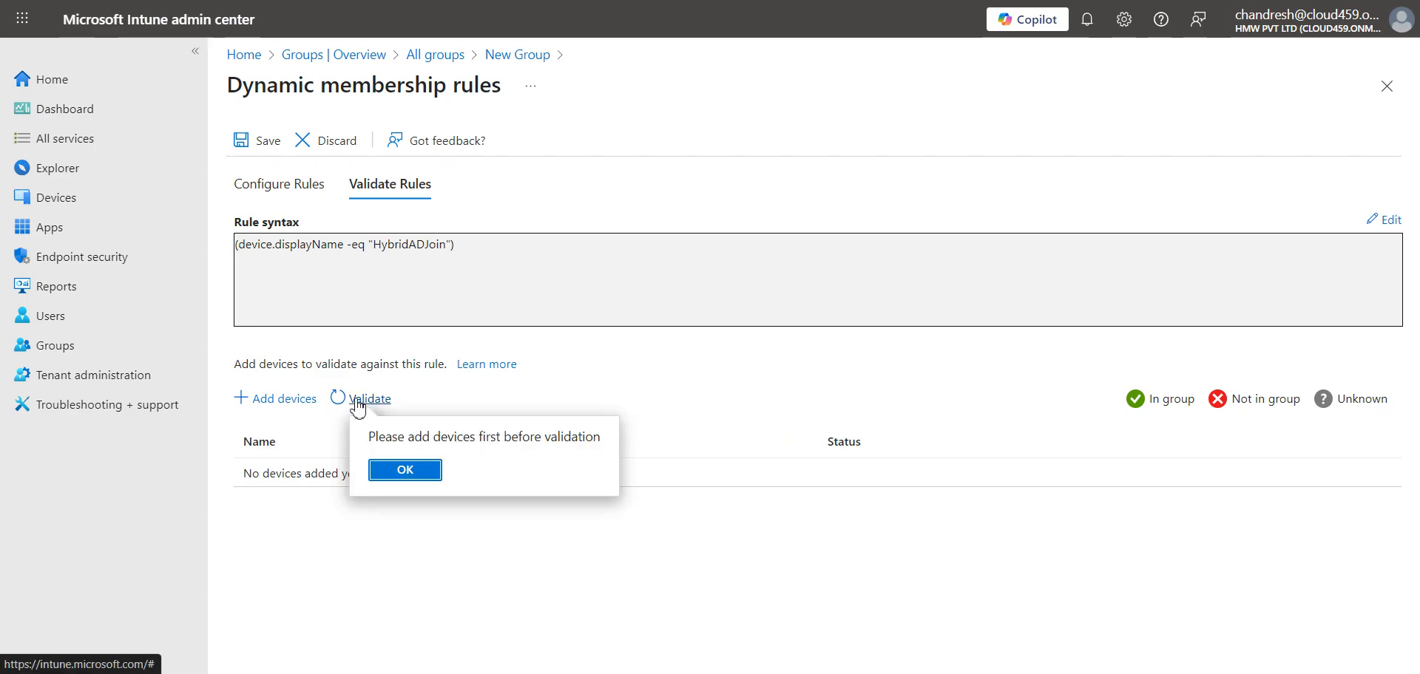
pyautogui.click(409, 469)
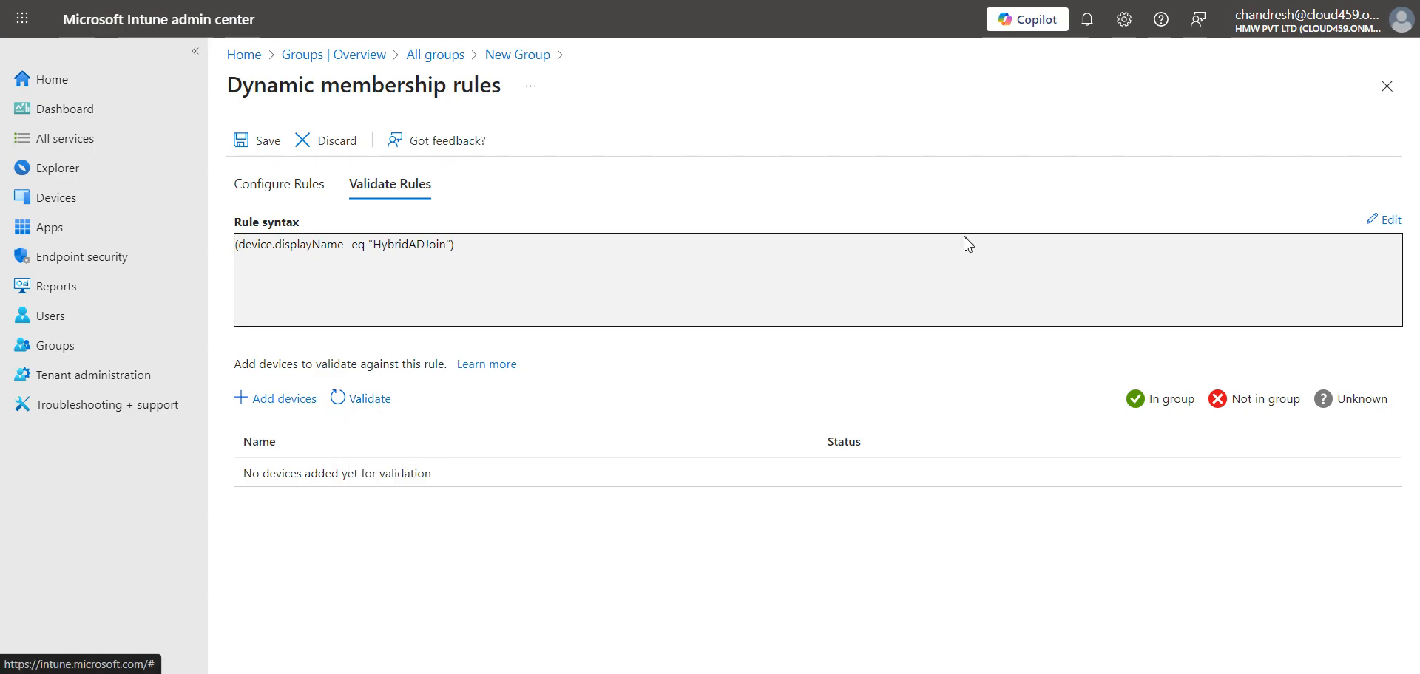
# - Save the membership rule and create the DeployCustomApp group
pyautogui.click(254, 147)
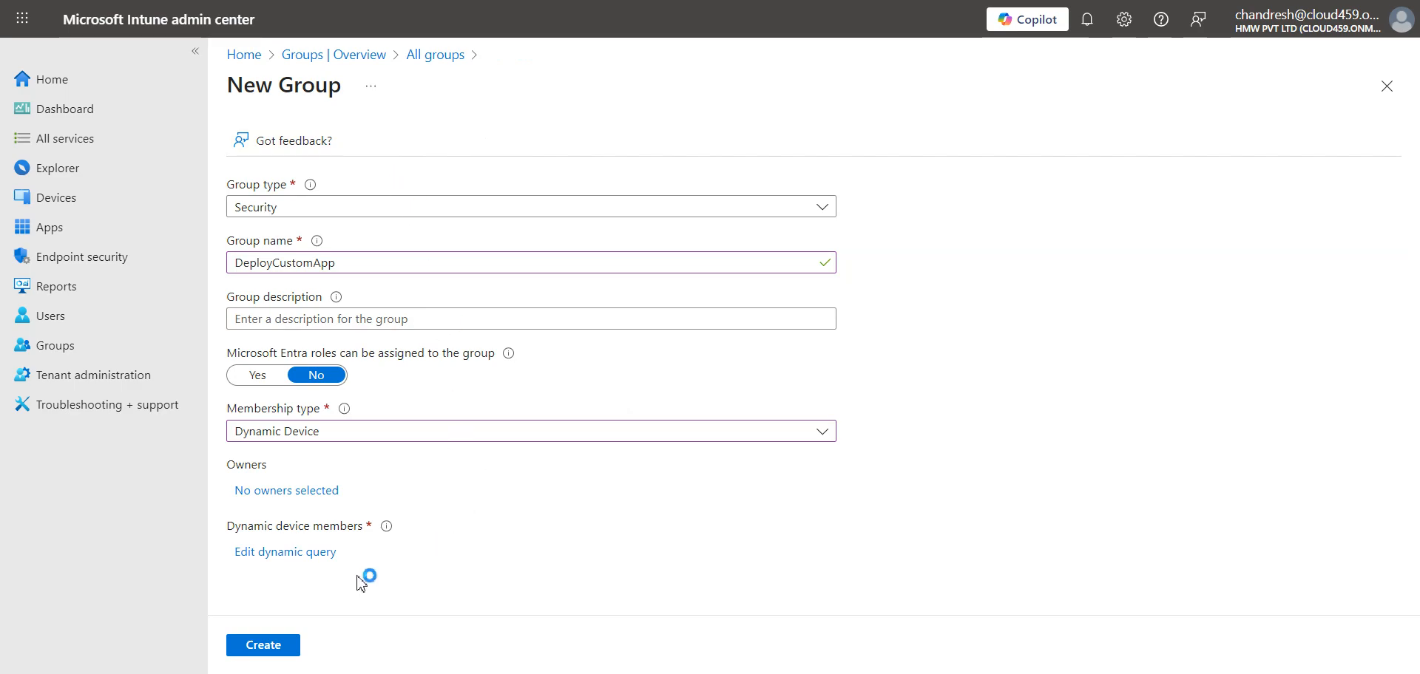
pyautogui.click(273, 648)
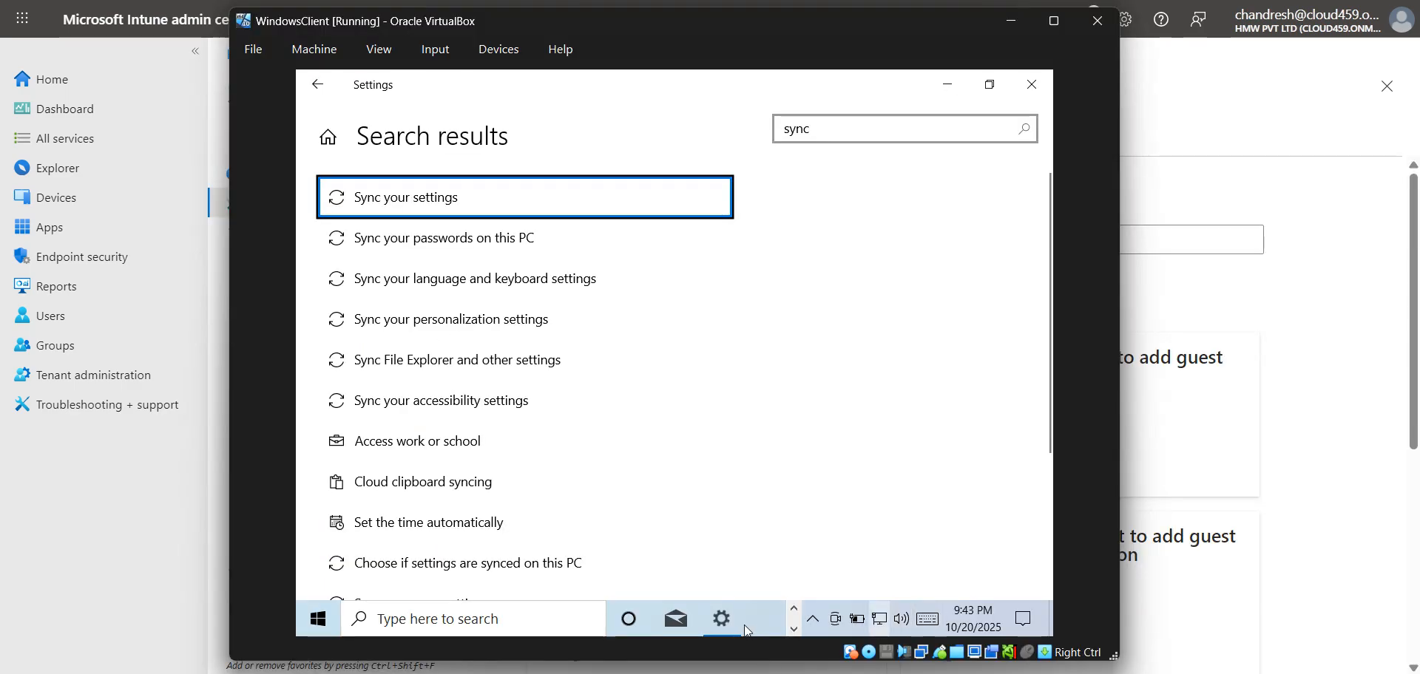
pyautogui.moveTo(726, 619)
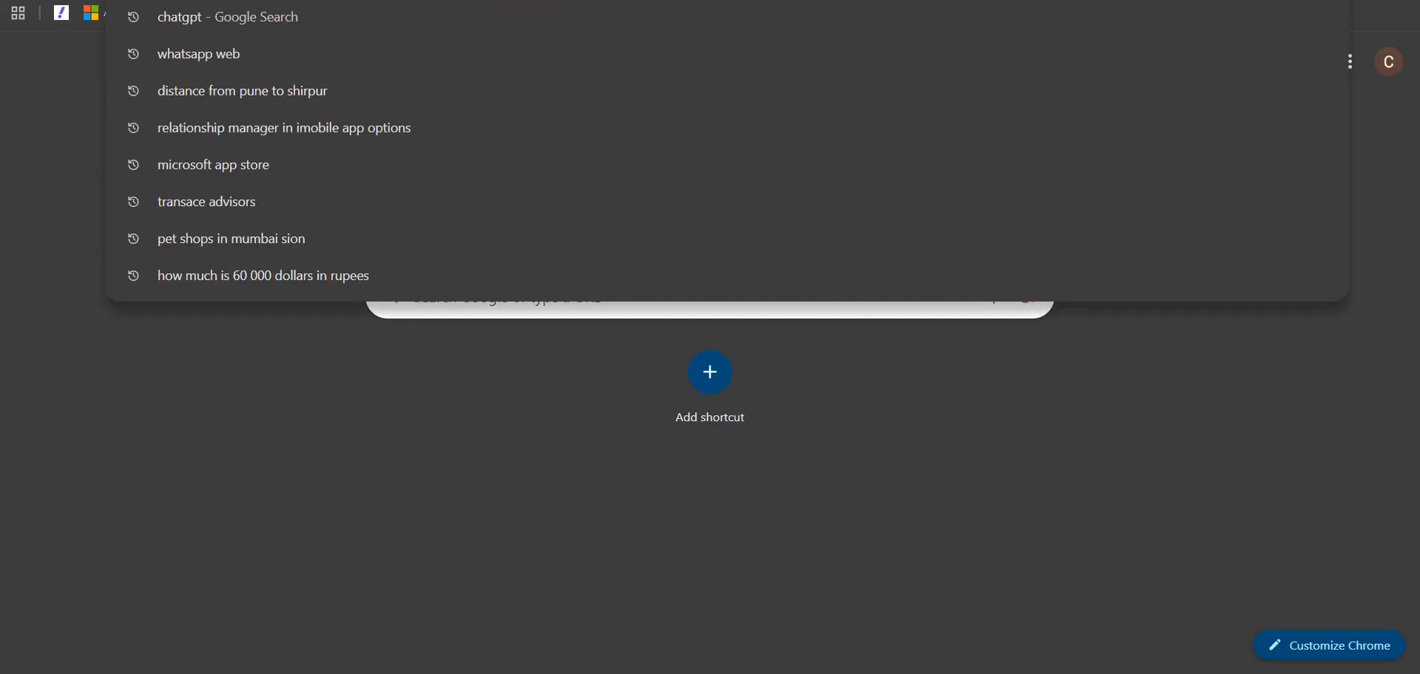
# - Open the suggested Taylor site from Chrome's address bar, then bring Paint's deployment notes back
pyautogui.write('ta')
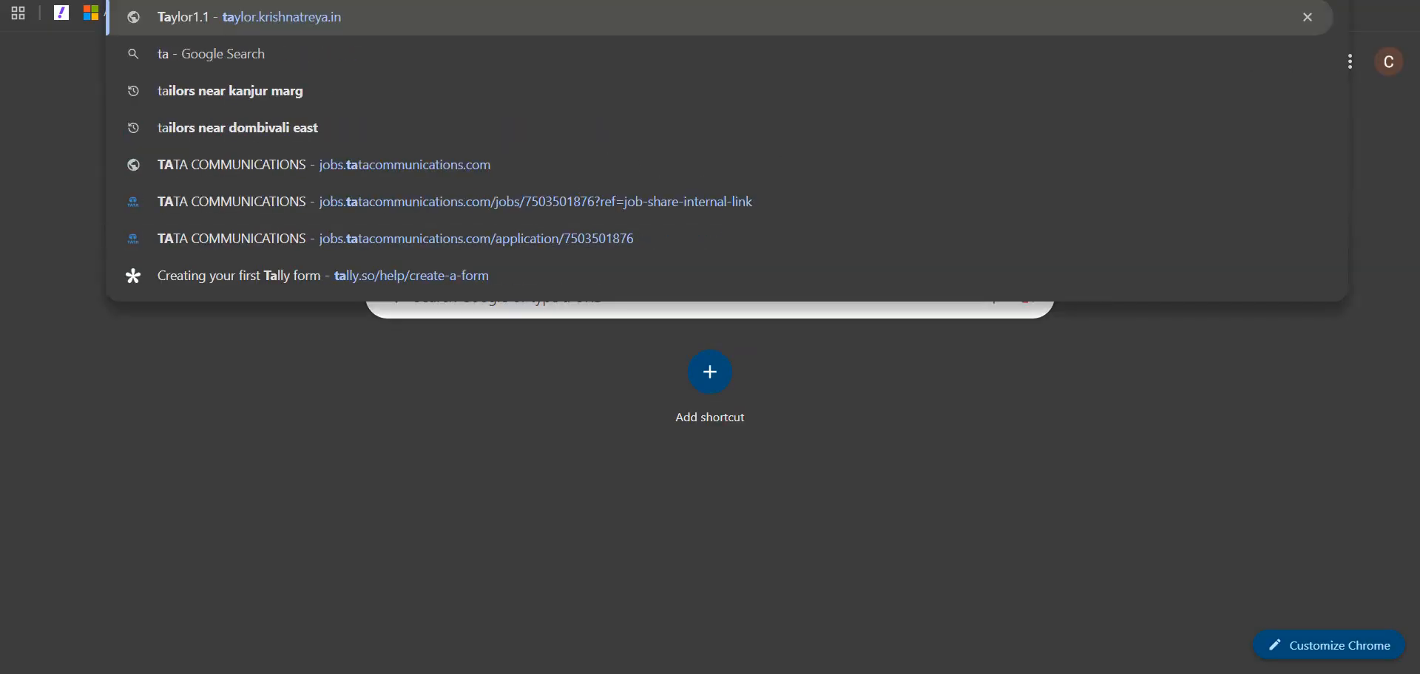
pyautogui.press('Return')
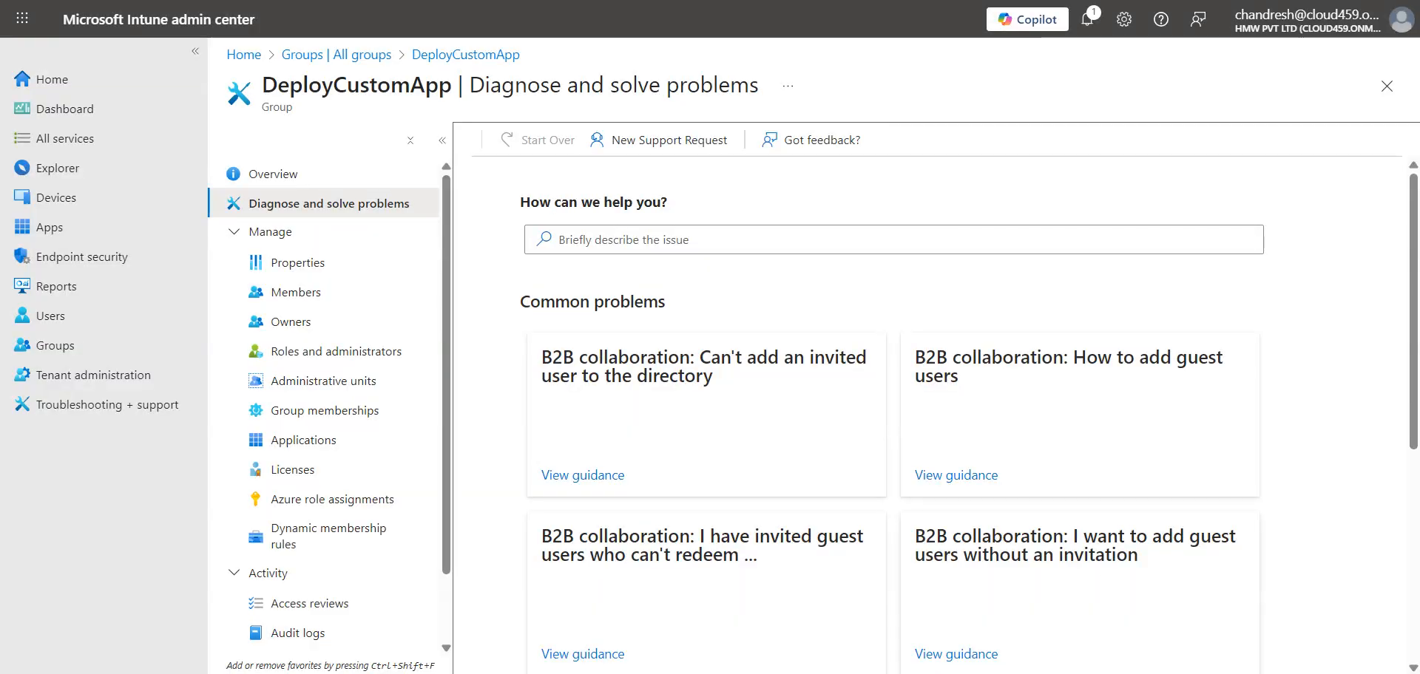
pyautogui.click(1185, 673)
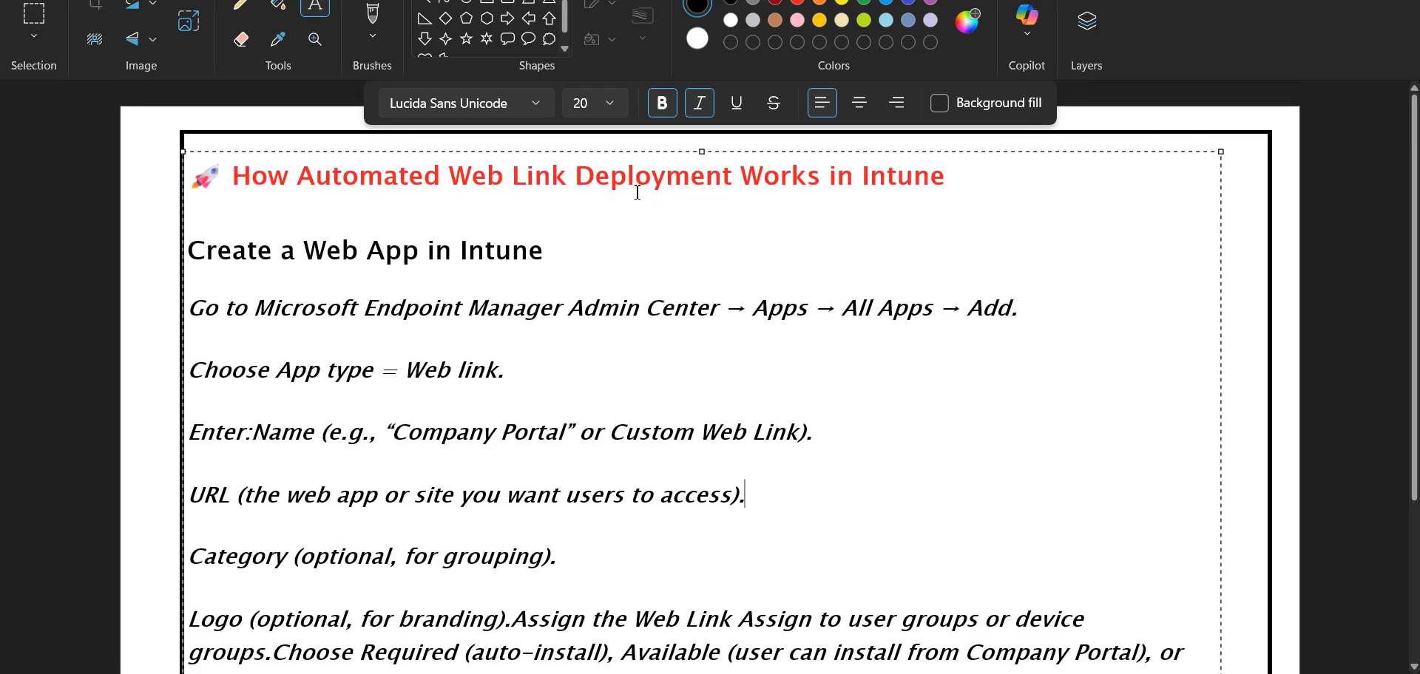
pyautogui.click(1185, 673)
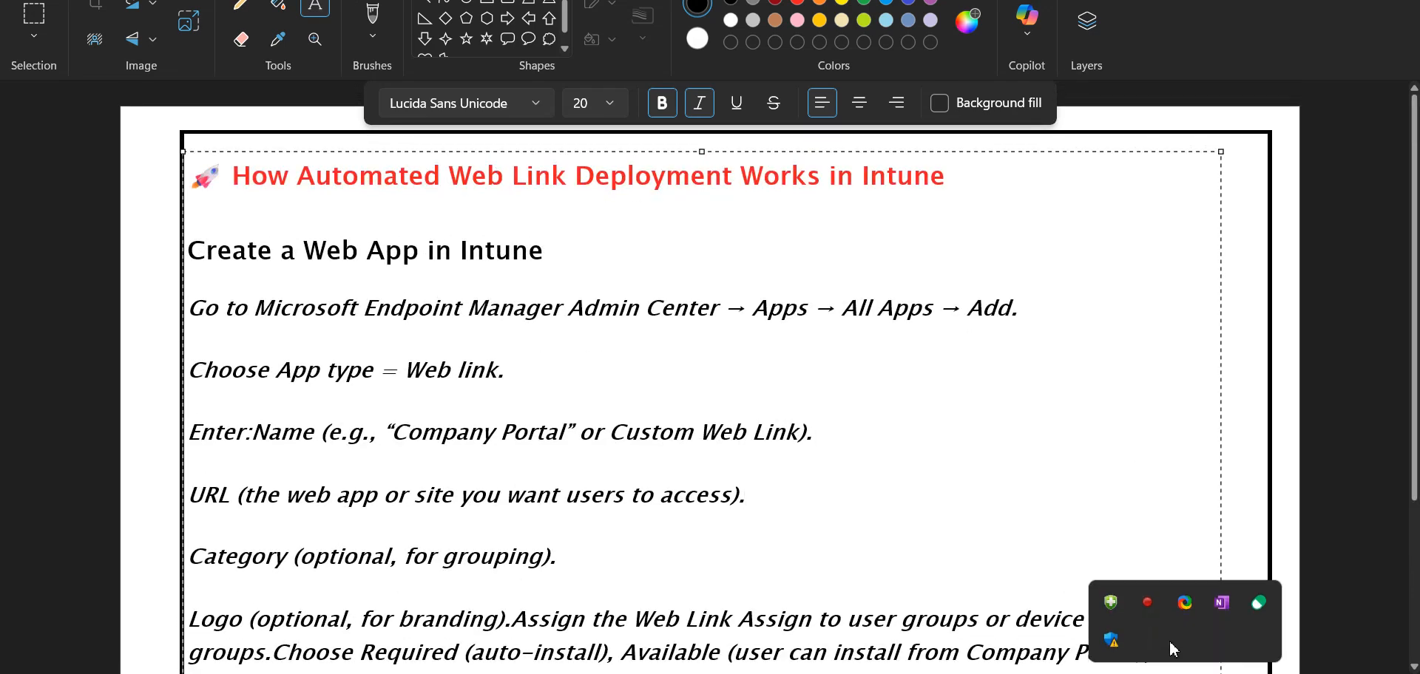